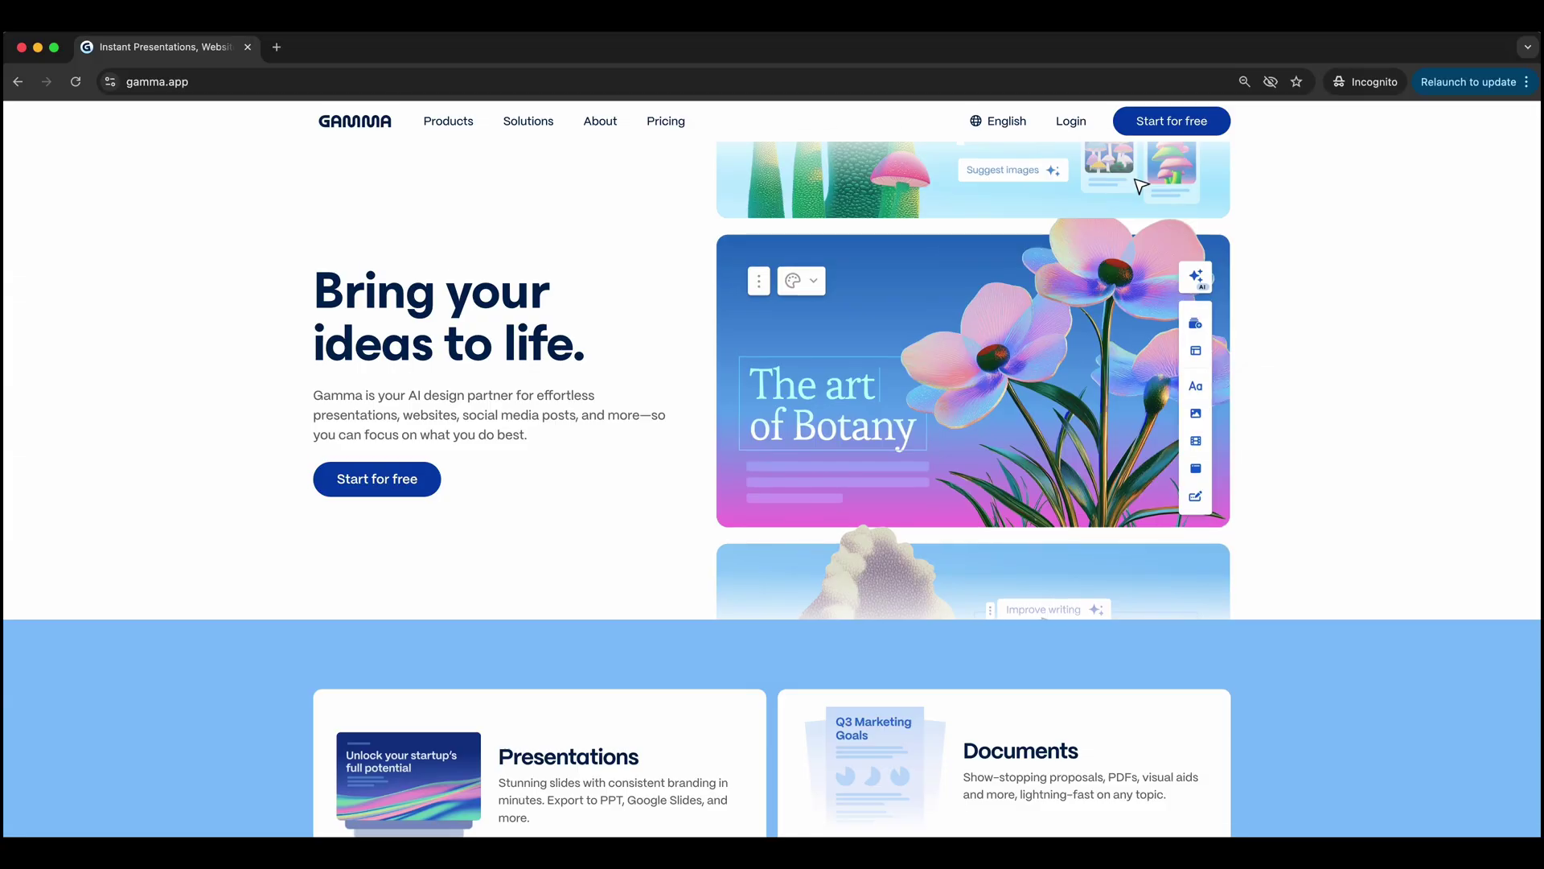
# Scroll the gamma.app homepage to view its presentations, documents and websites offerings.
pyautogui.scroll(-3, 772, 470)
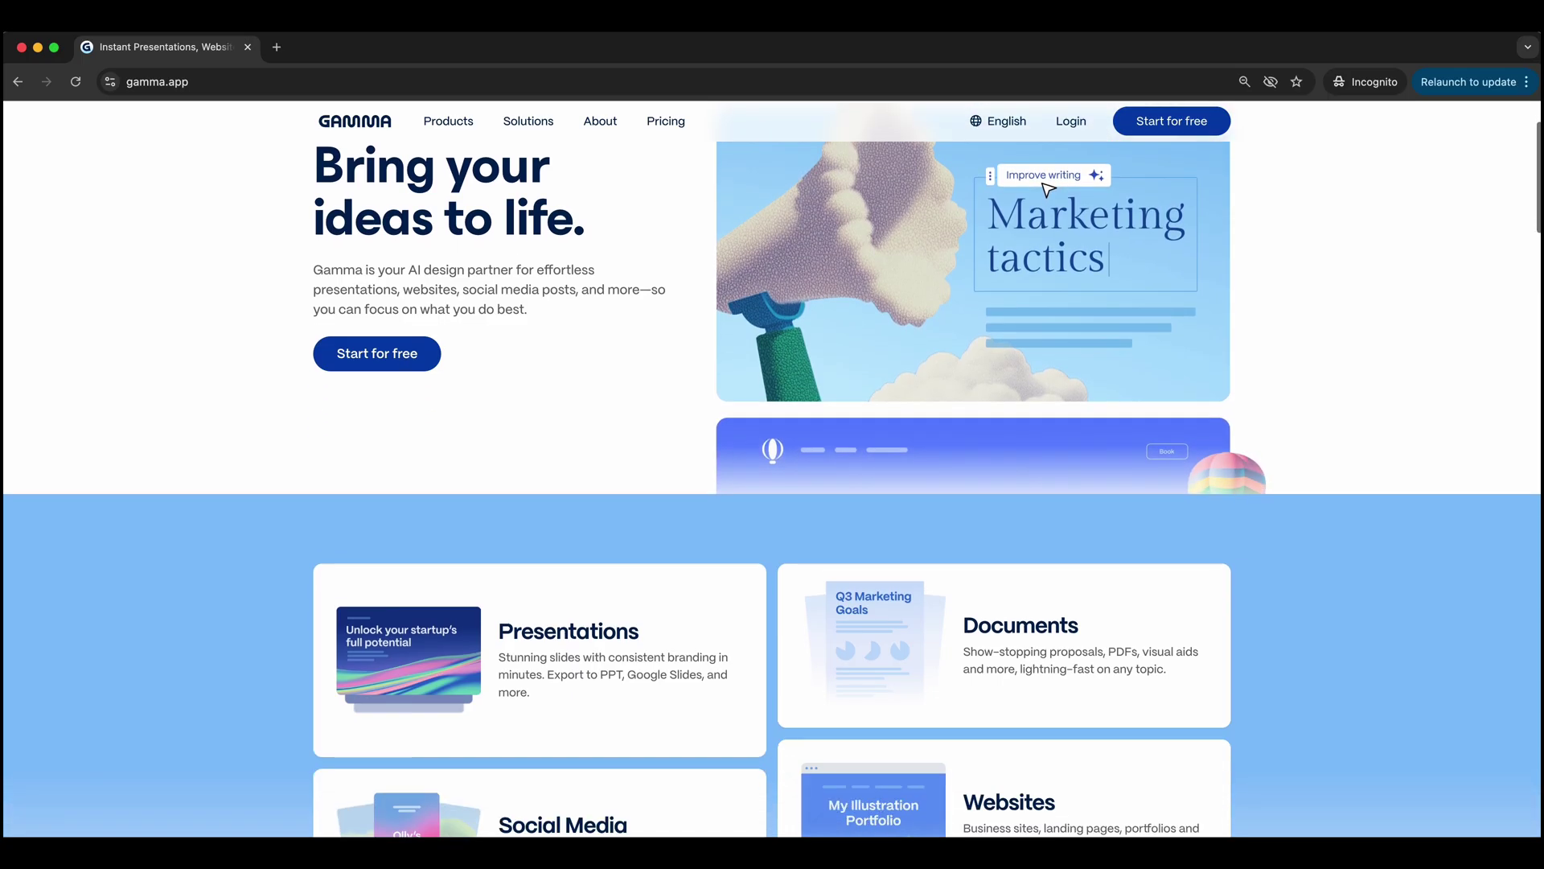
# Scroll down through the gamma.app product overview, then back up slightly.
pyautogui.scroll(-3, 772, 470)
pyautogui.scroll(-1, 772, 470)
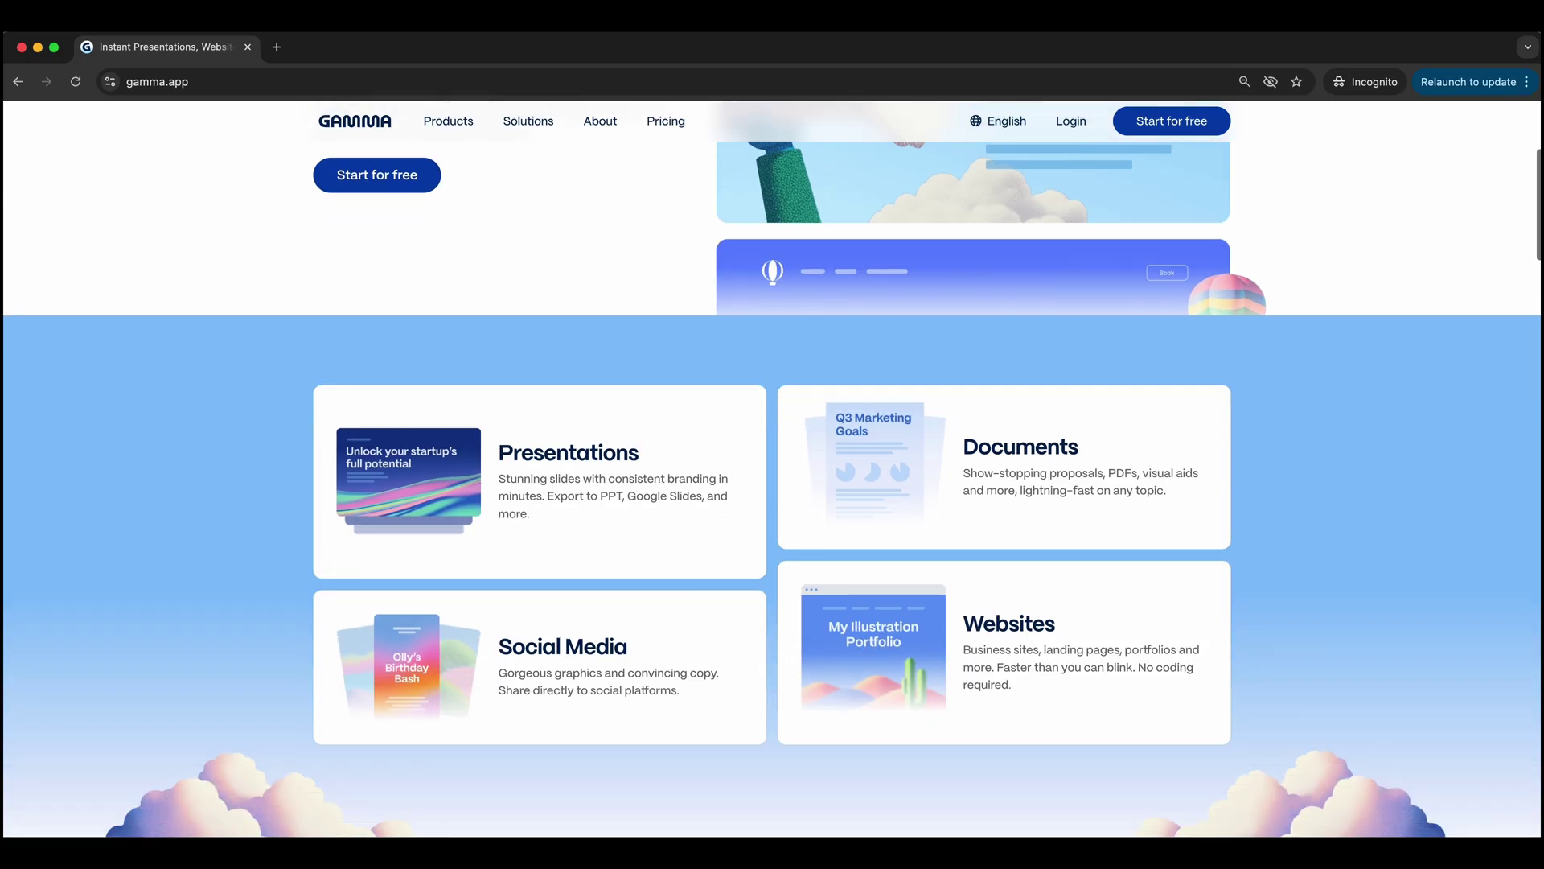
pyautogui.scroll(-1, 772, 470)
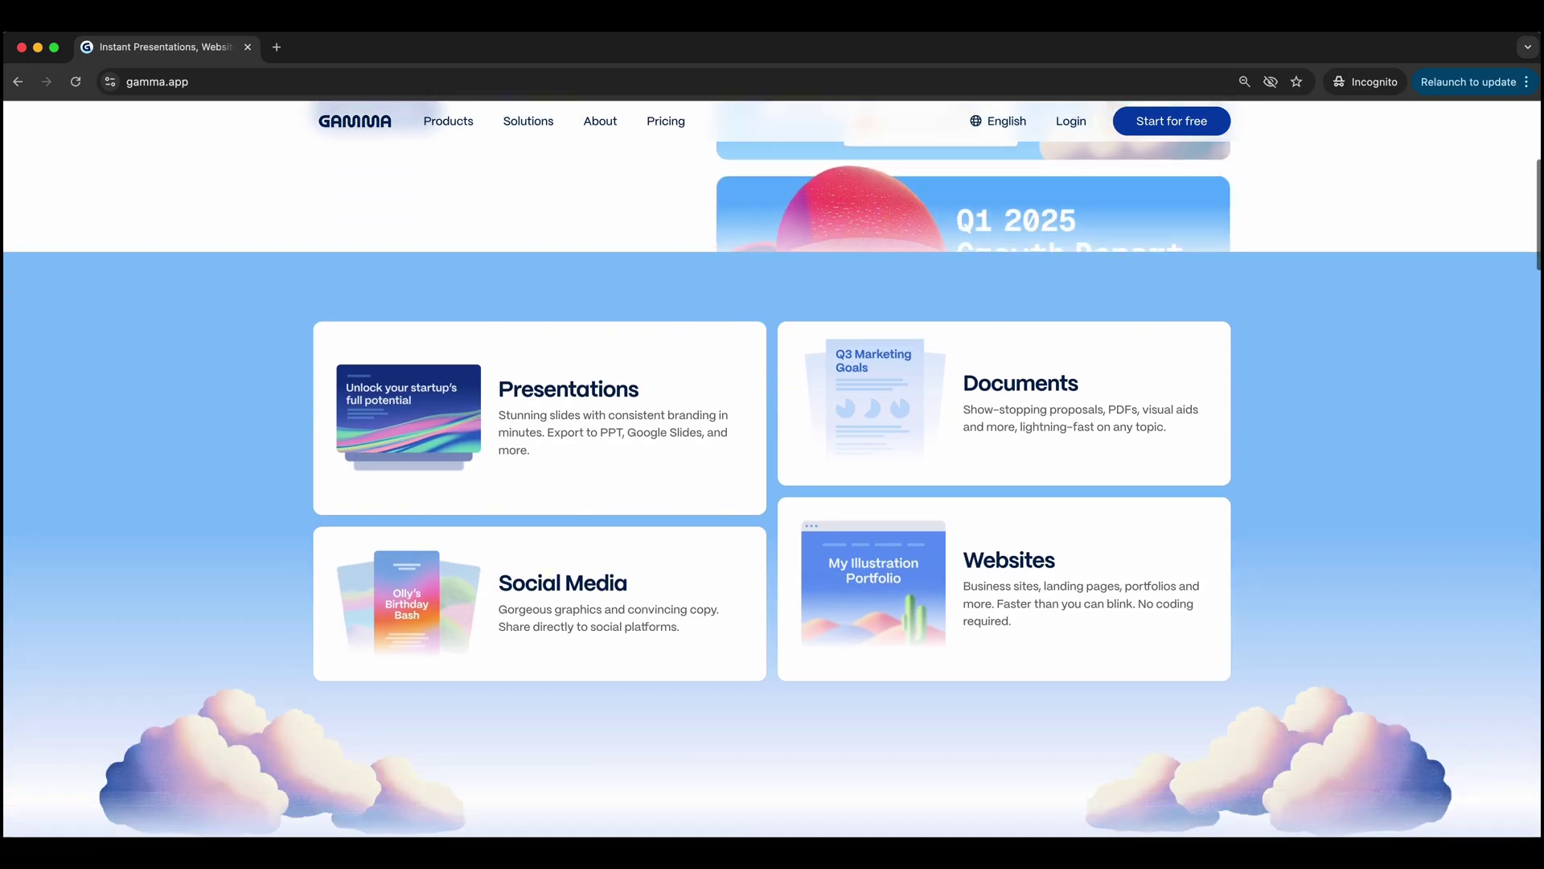
pyautogui.scroll(-3, 772, 470)
pyautogui.scroll(-2, 772, 471)
pyautogui.scroll(-2, 772, 471)
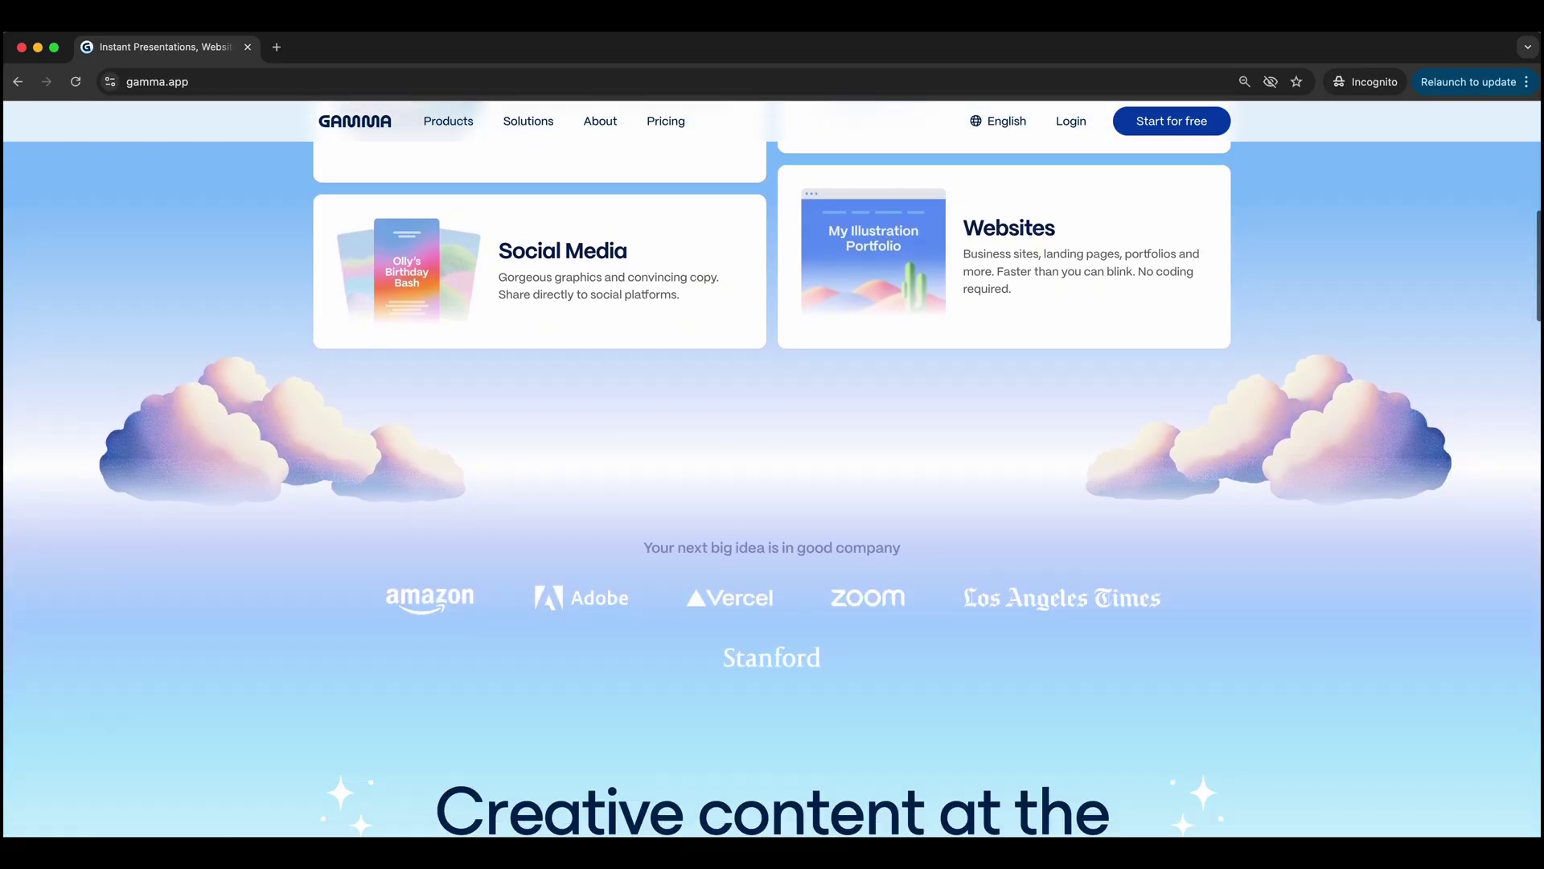
pyautogui.scroll(-4, 772, 471)
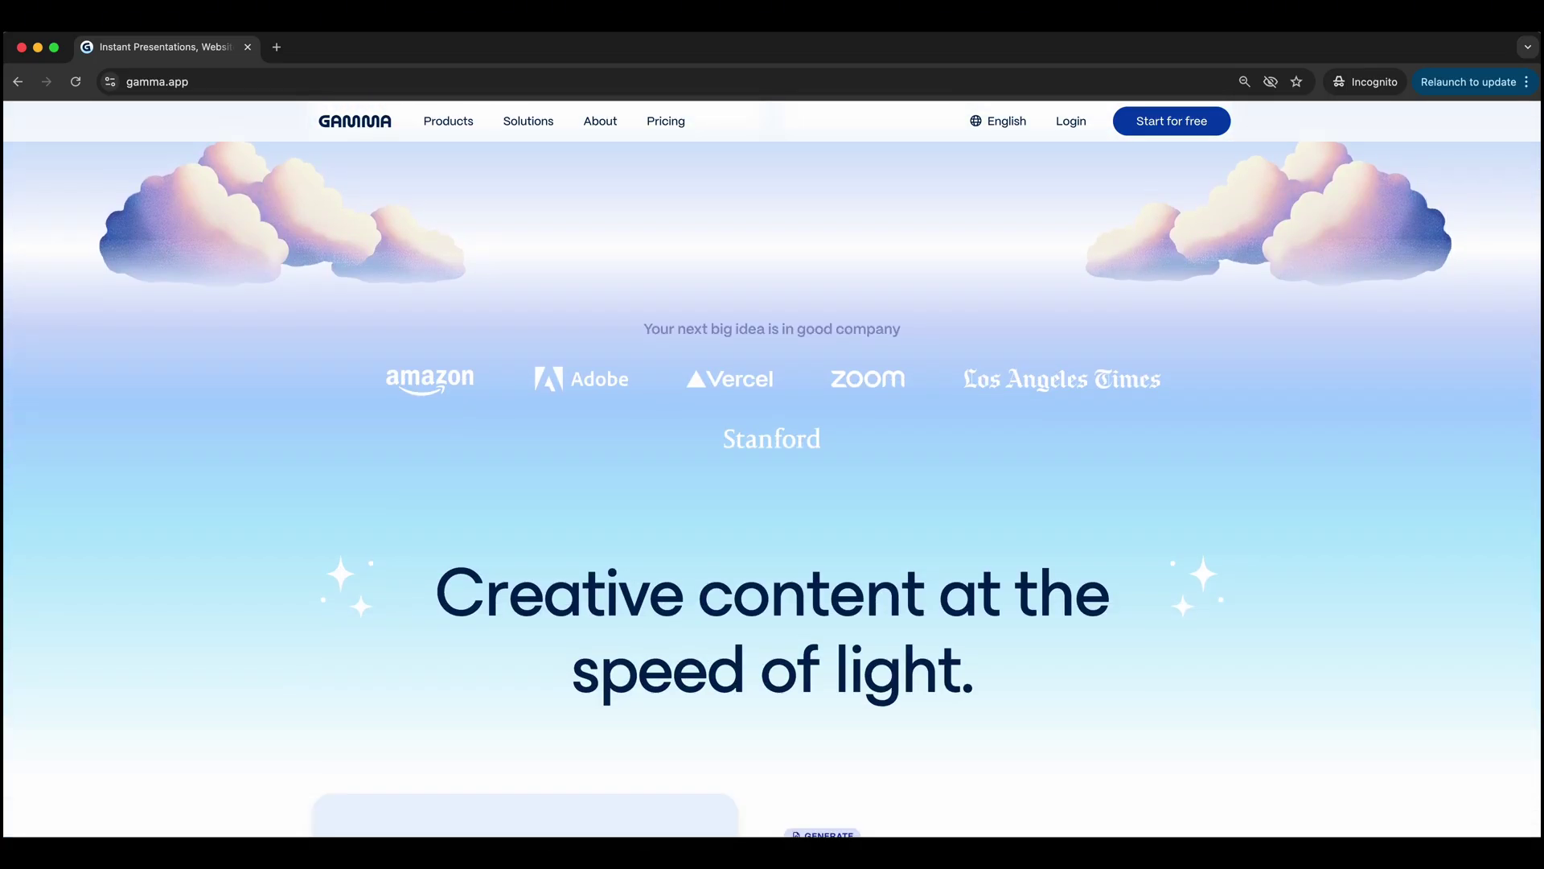
pyautogui.scroll(-4, 585, 653)
pyautogui.scroll(-4, 586, 653)
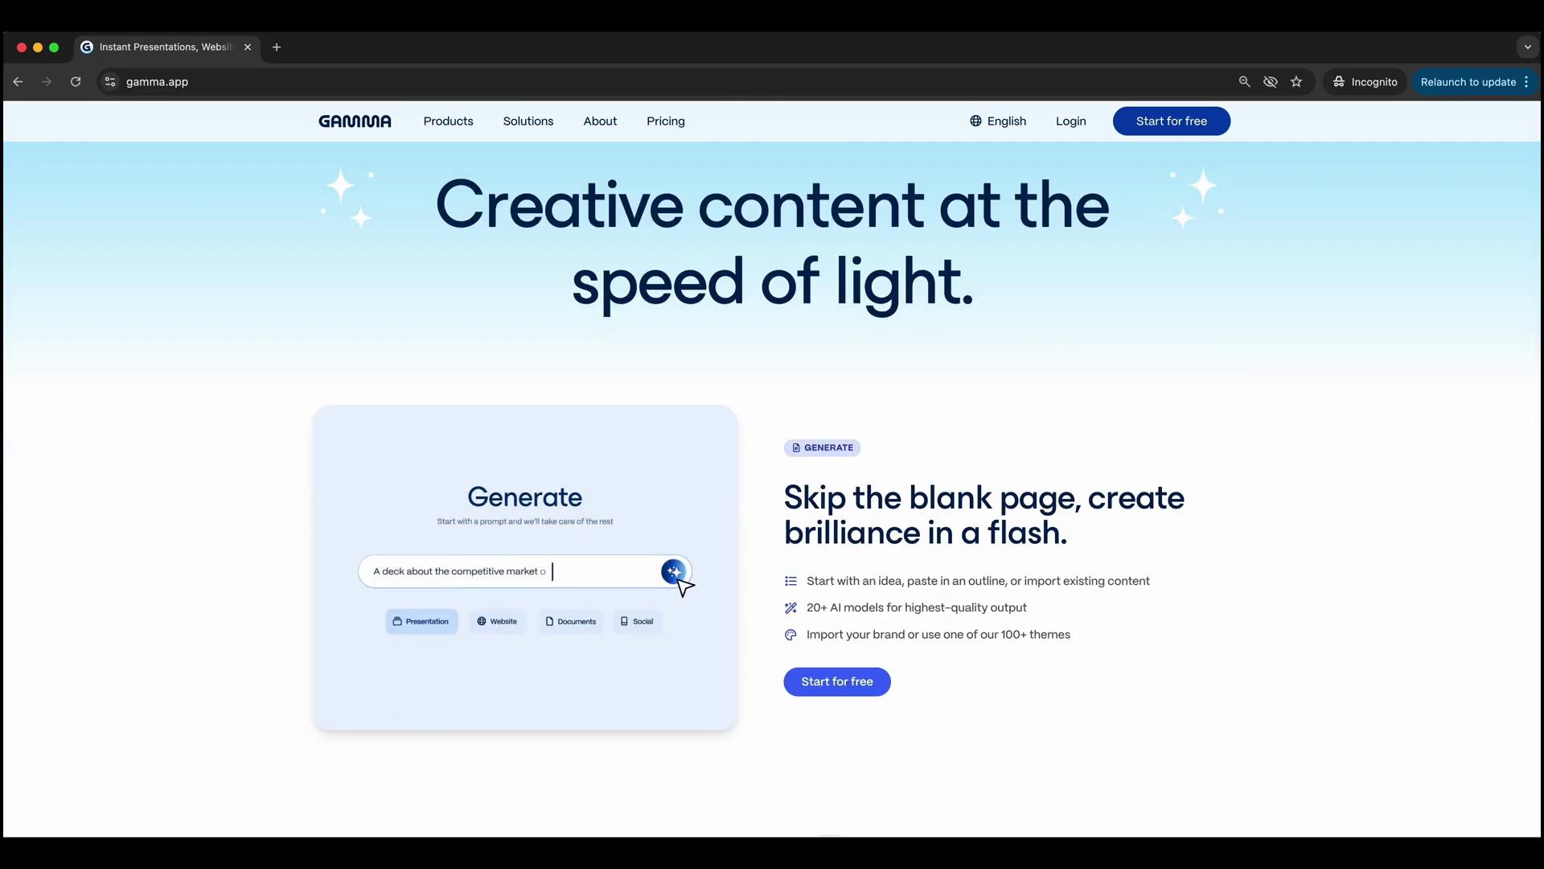
pyautogui.scroll(-4, 586, 653)
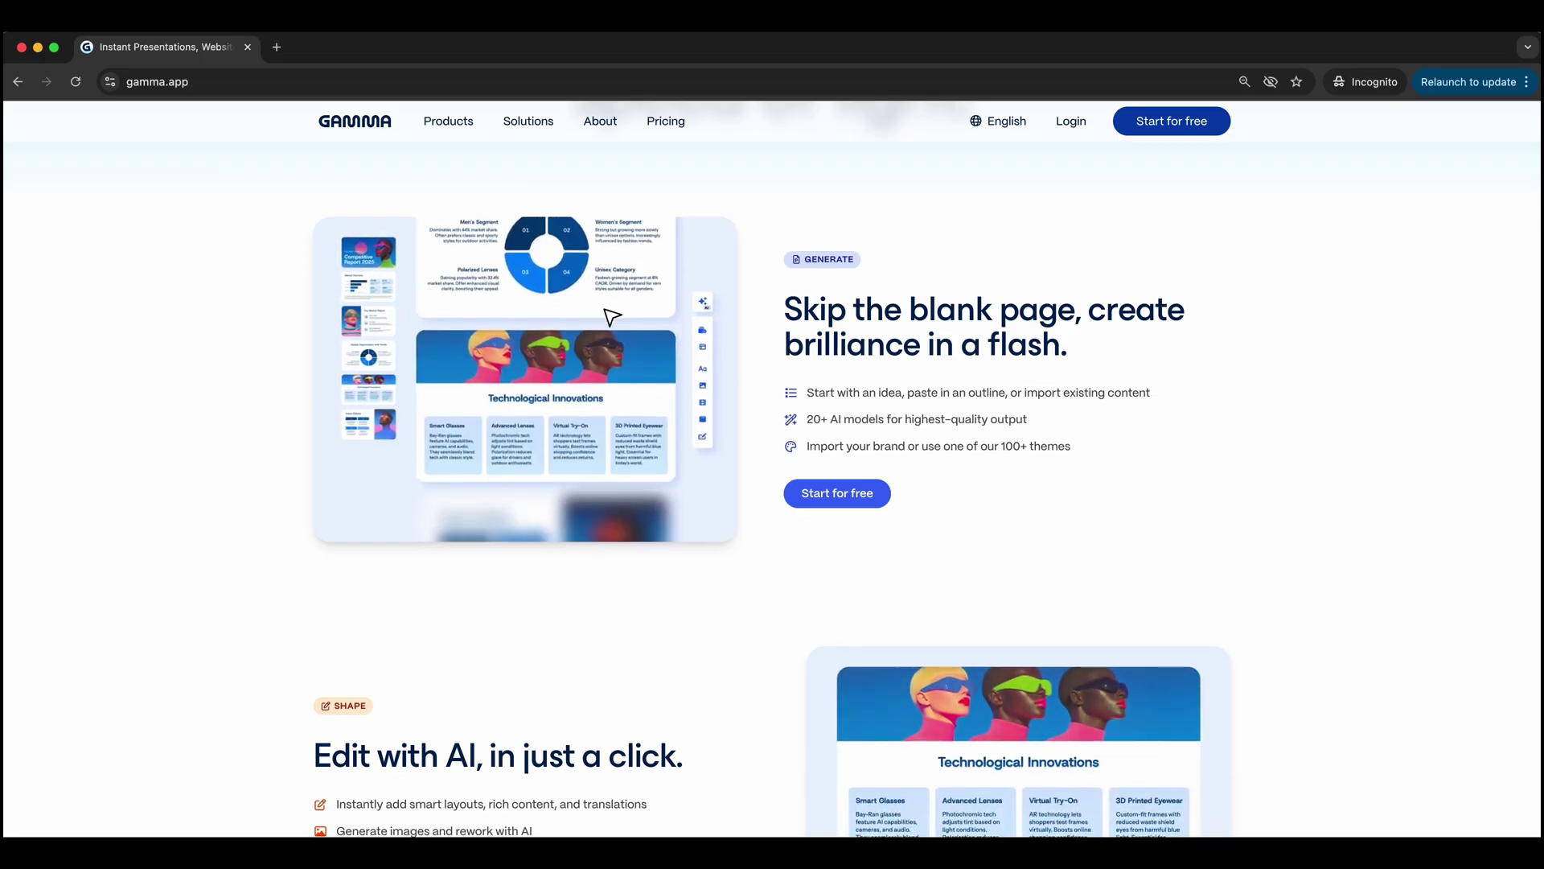
pyautogui.scroll(4, 772, 482)
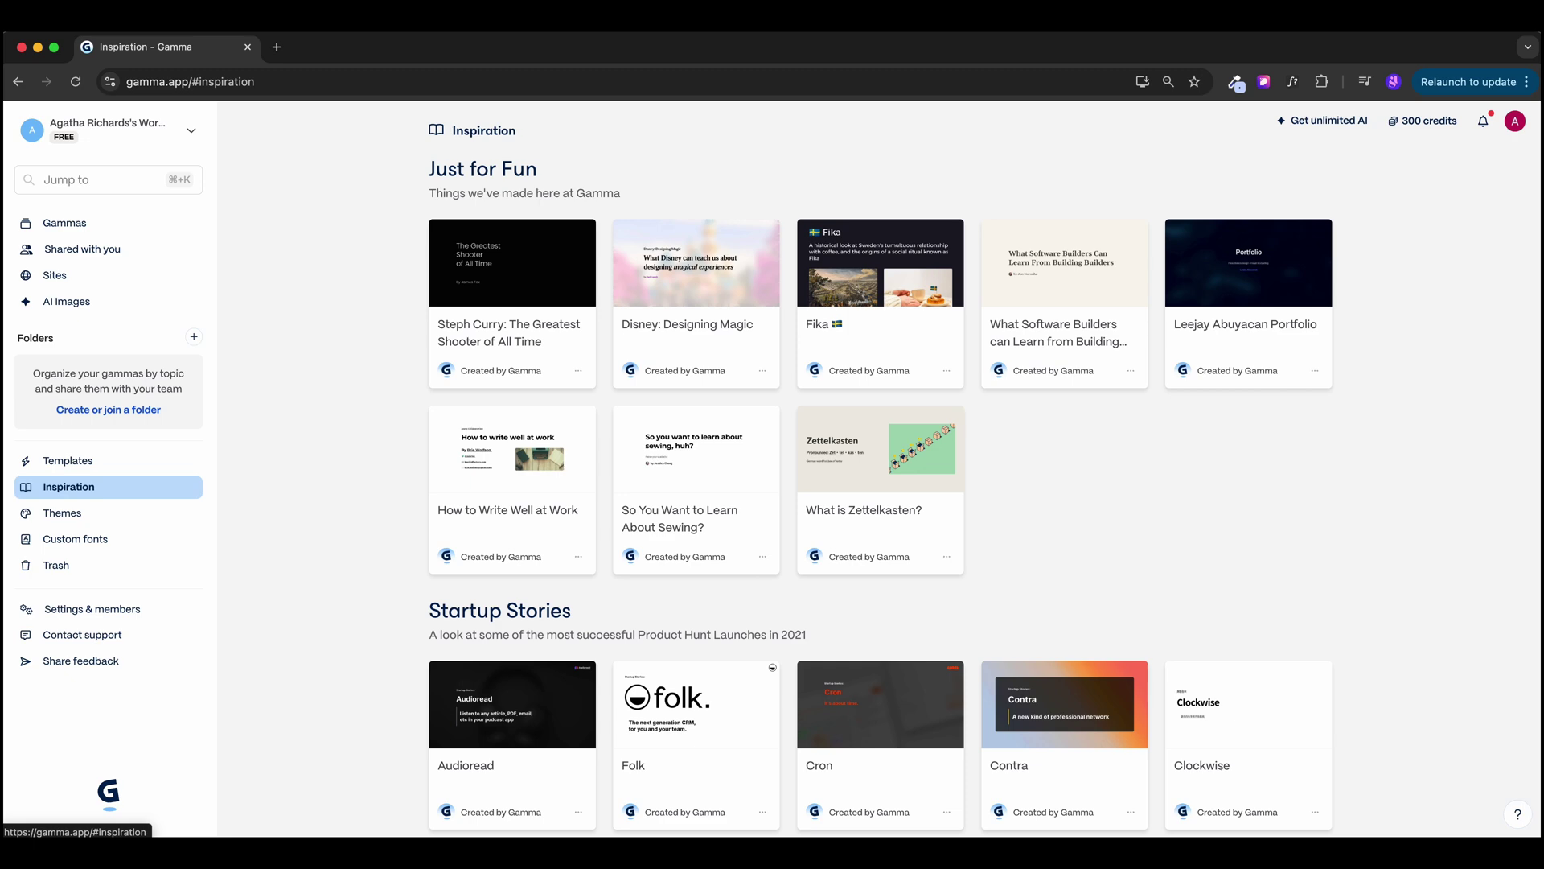
# Browse the Sales & Marketing templates, then return to the Gammas dashboard of recent gammas.
pyautogui.scroll(-3, 885, 482)
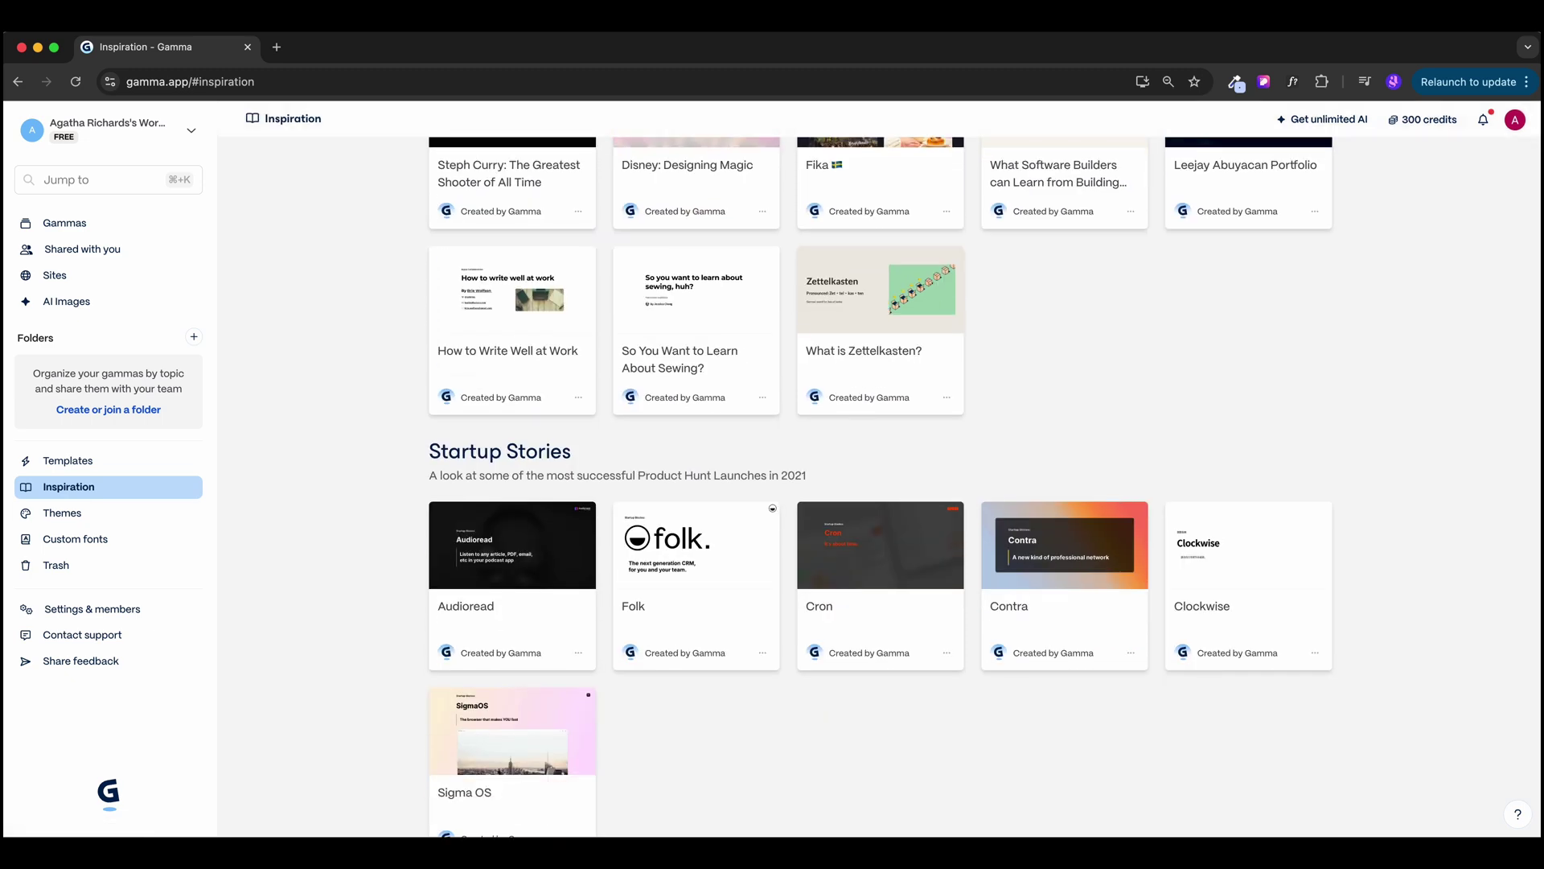
pyautogui.scroll(3, 884, 483)
pyautogui.click(67, 460)
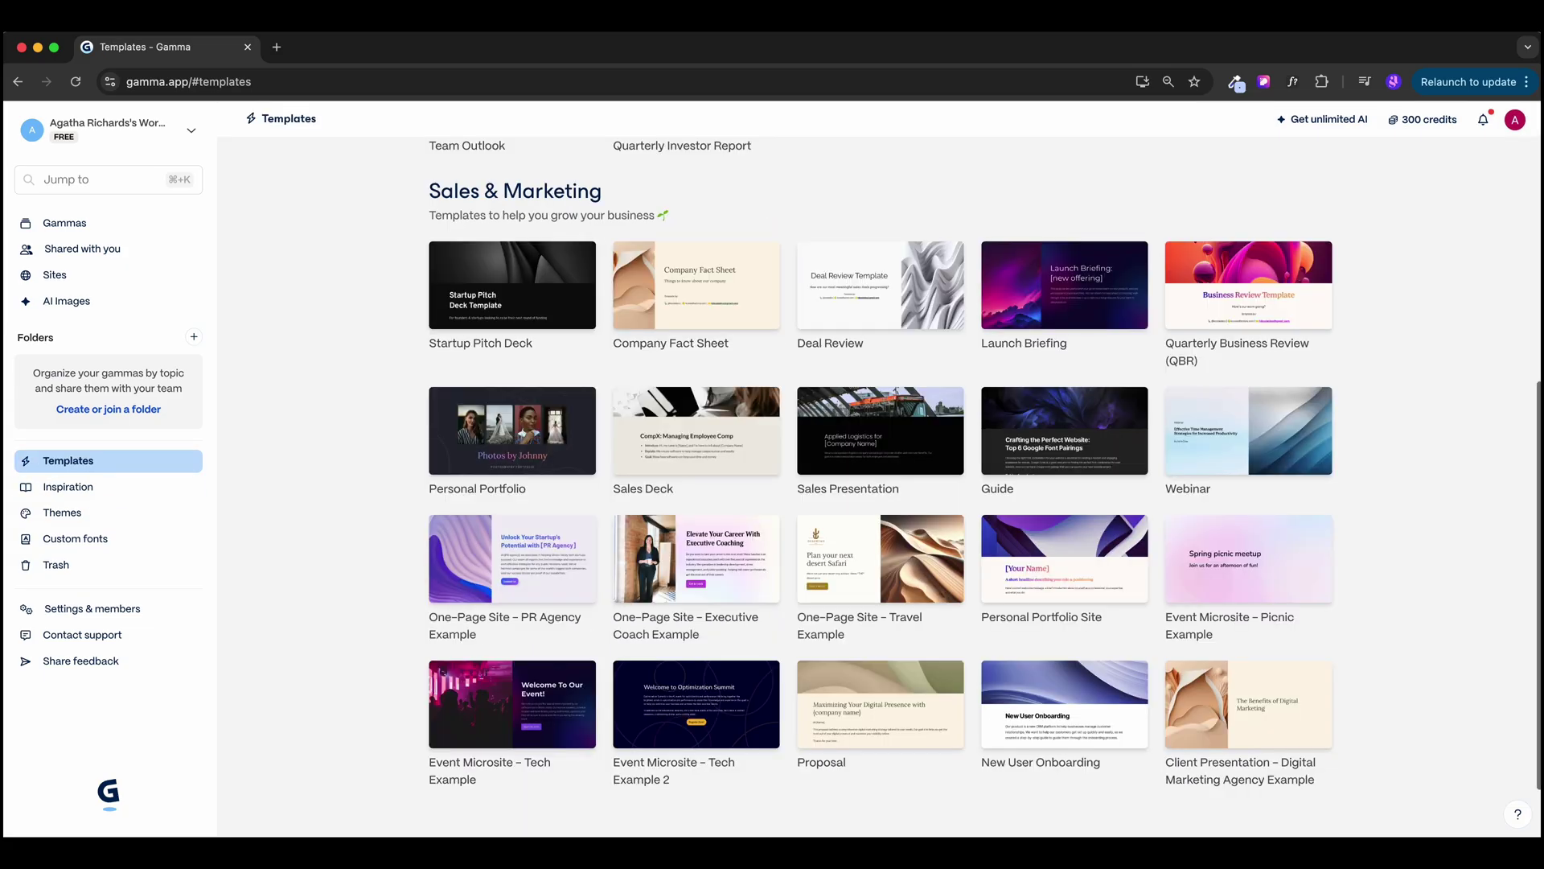
pyautogui.moveTo(512, 430)
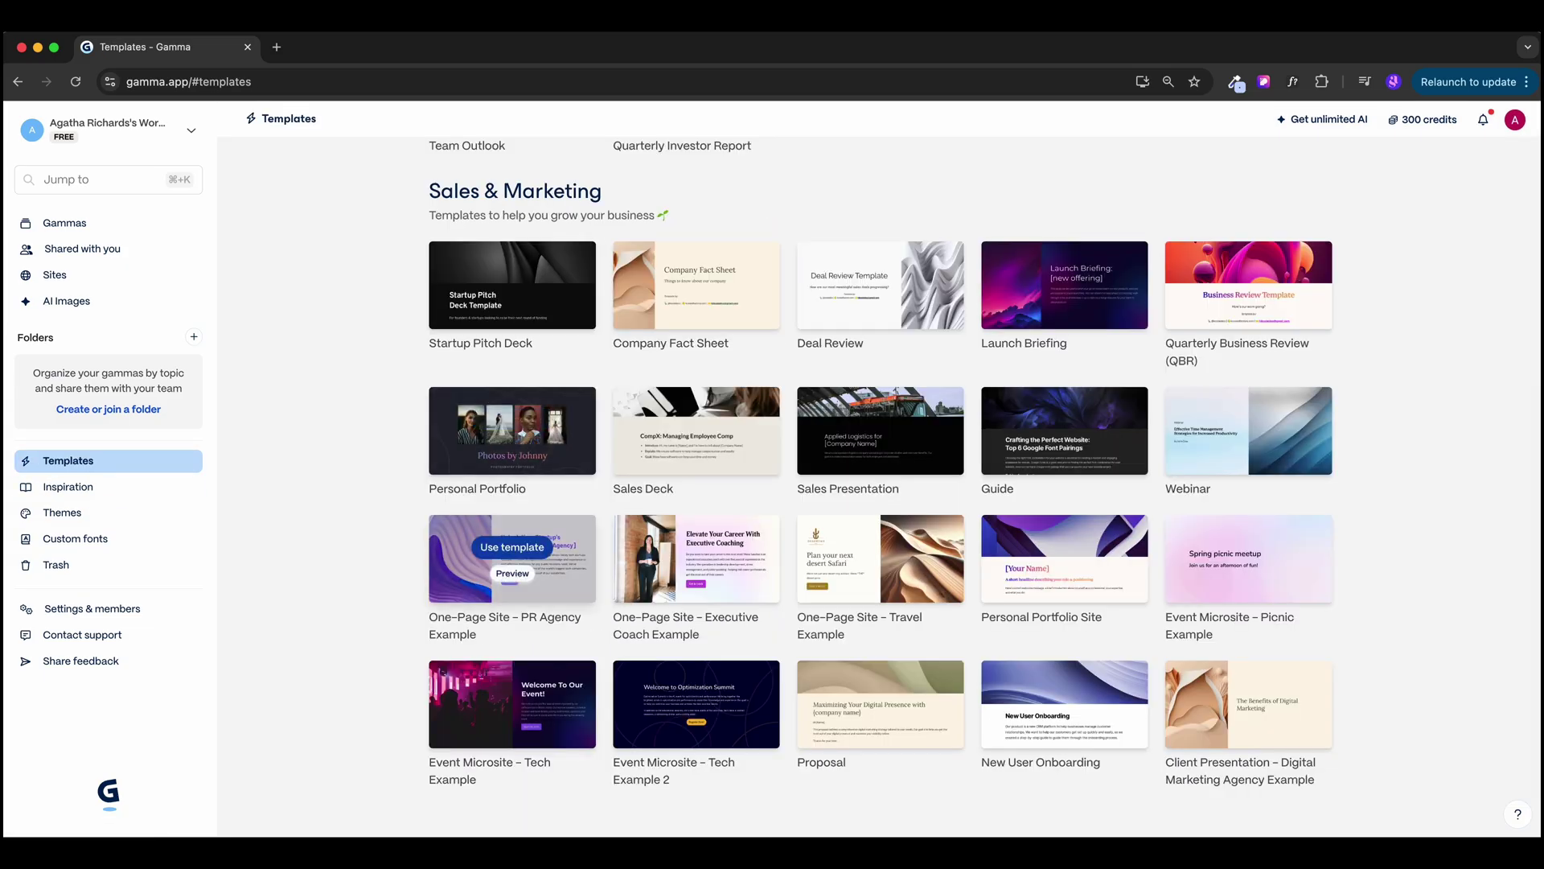
pyautogui.click(64, 222)
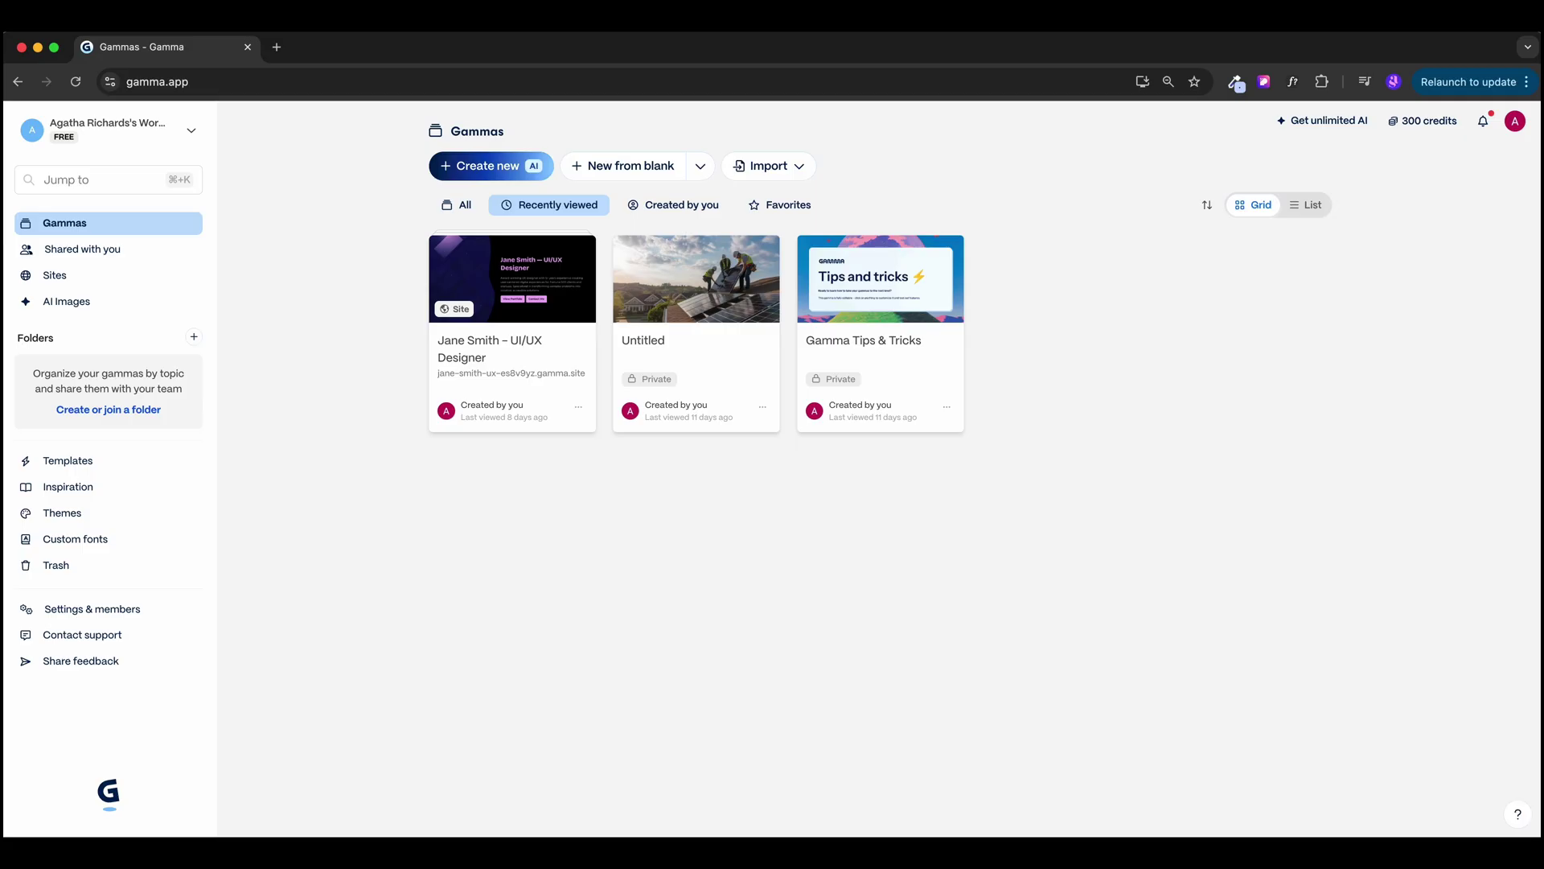
# Start a new AI gamma using the Generate option for a one-line prompt.
pyautogui.click(491, 166)
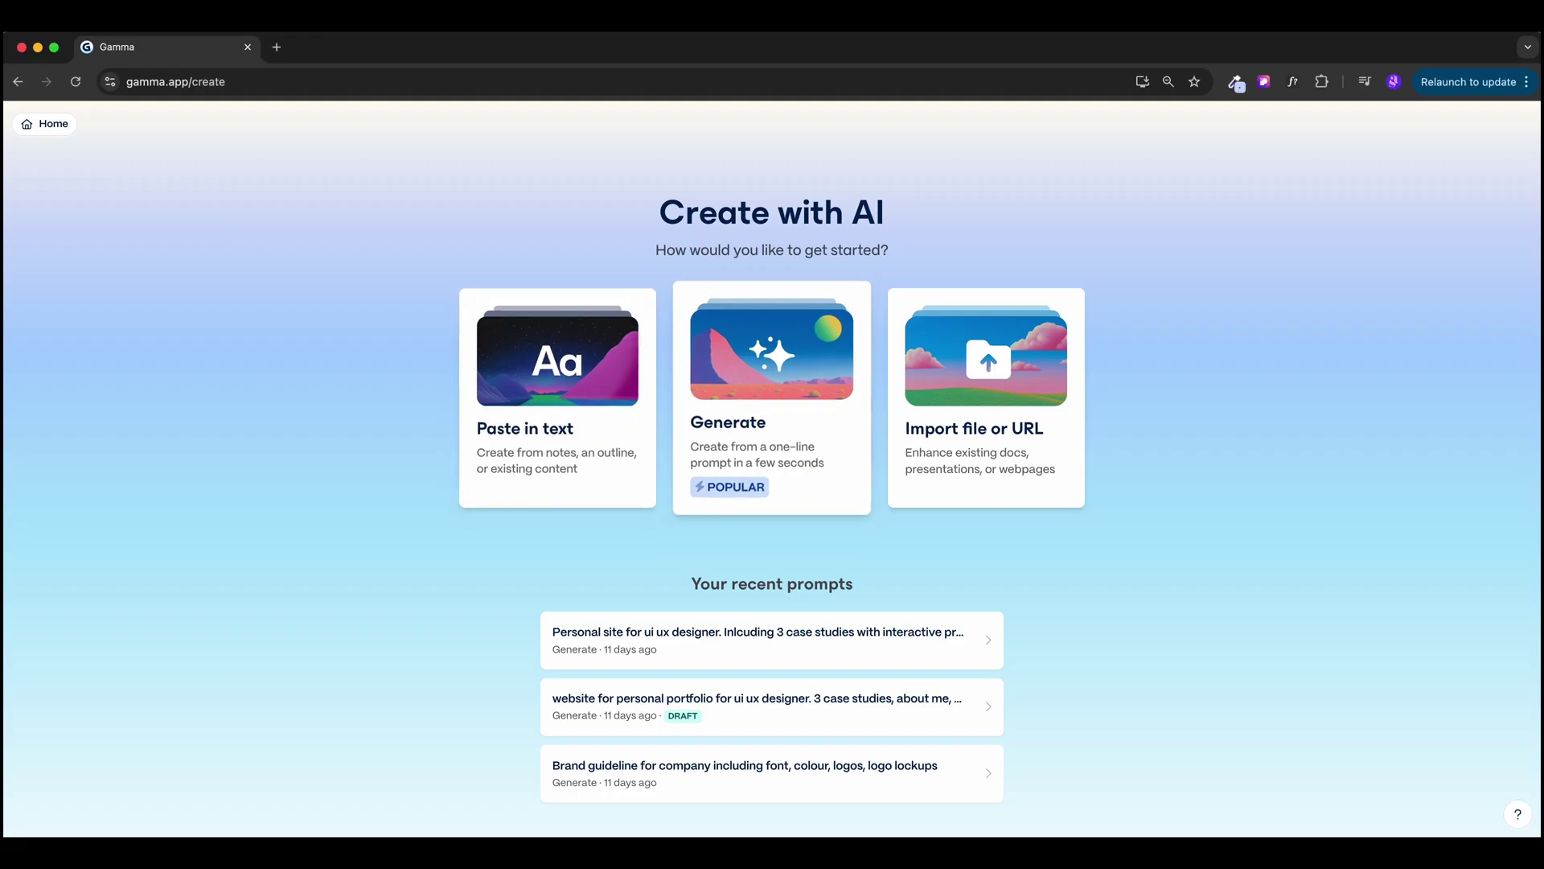
pyautogui.click(771, 398)
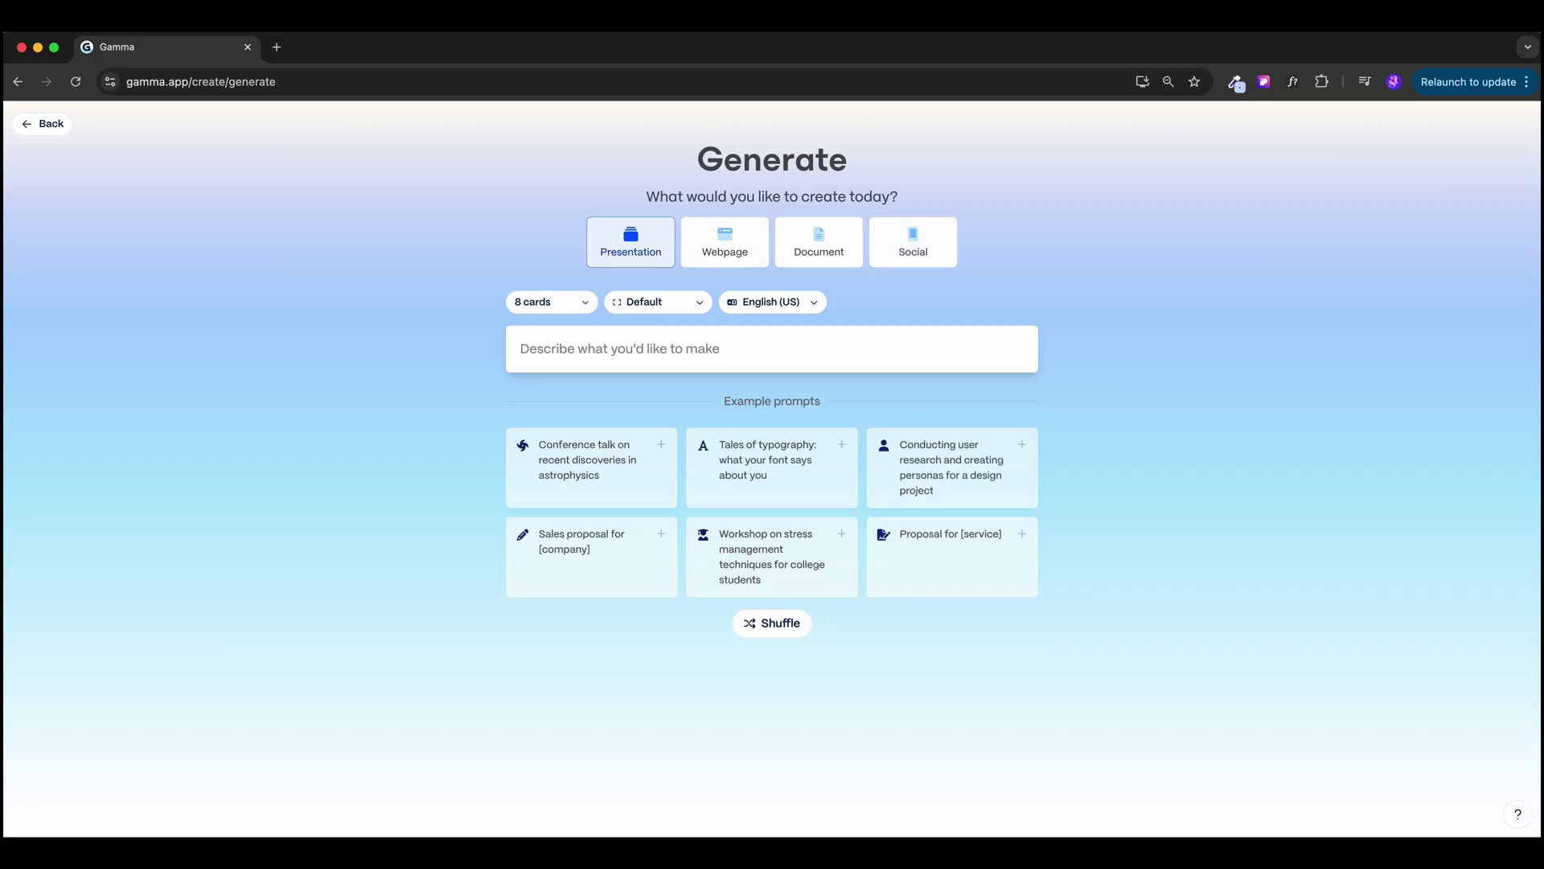
# Set 10 cards, Traditional 16:9 style and English (US), then shuffle the example prompts twice.
pyautogui.click(550, 301)
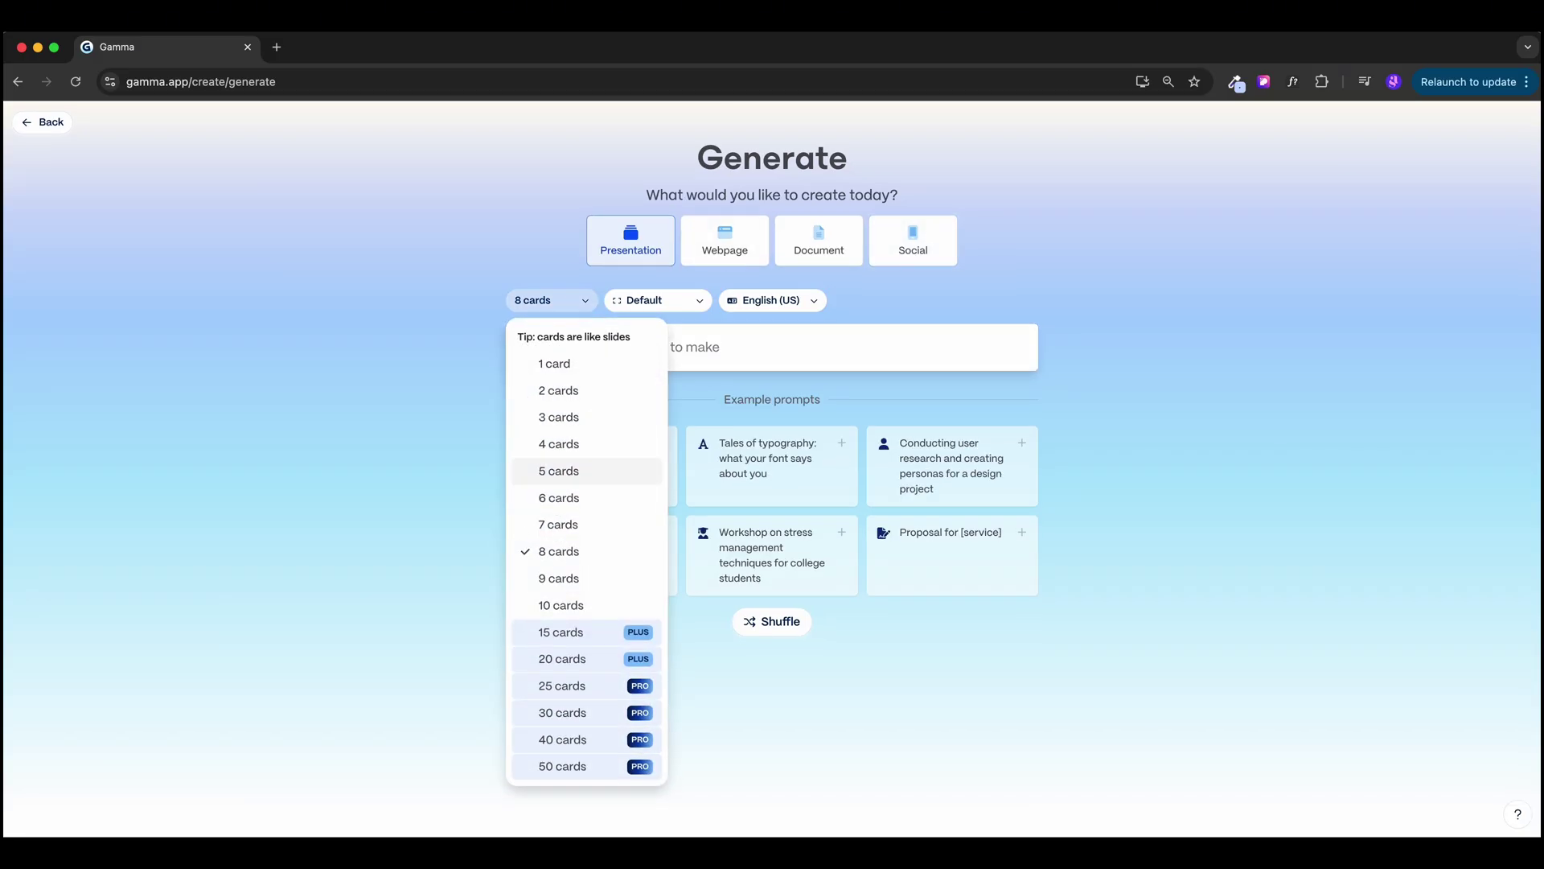
pyautogui.click(560, 606)
pyautogui.click(657, 302)
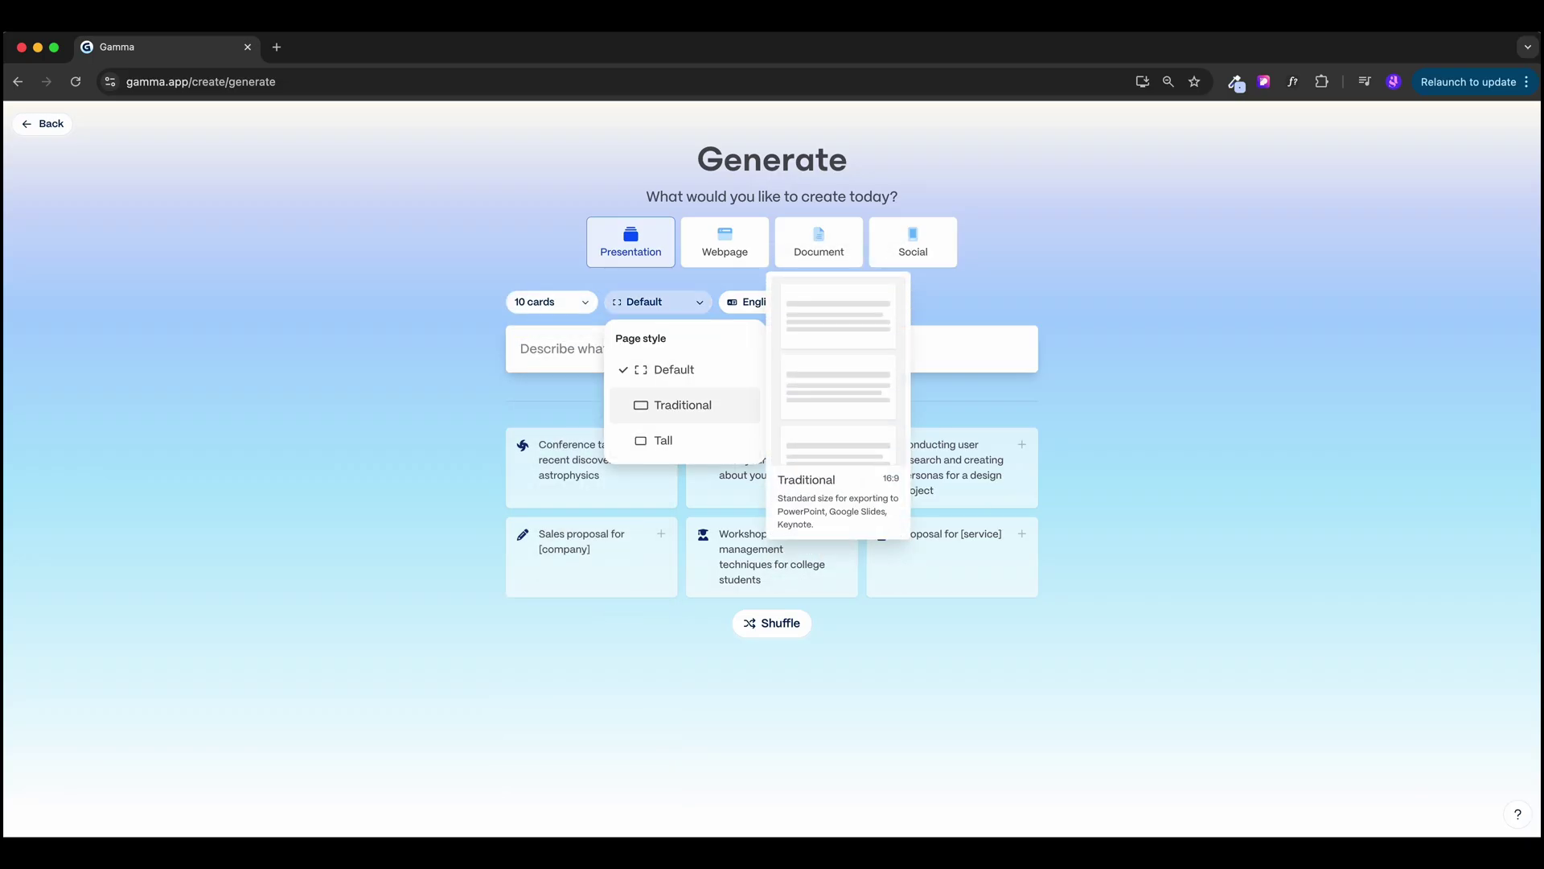
pyautogui.click(683, 405)
pyautogui.click(772, 301)
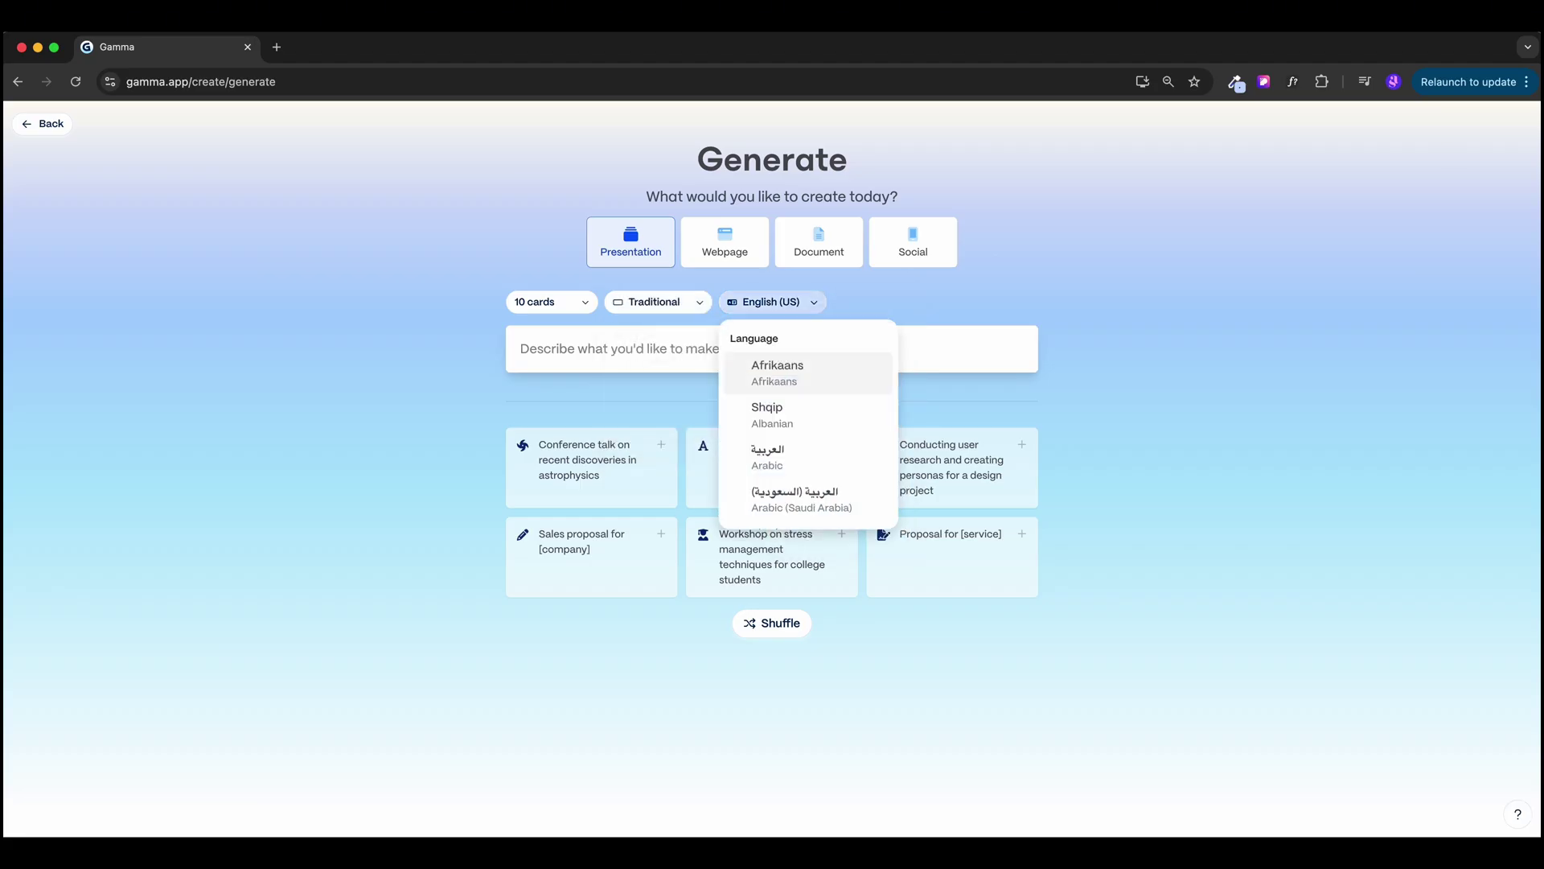
pyautogui.press('Escape')
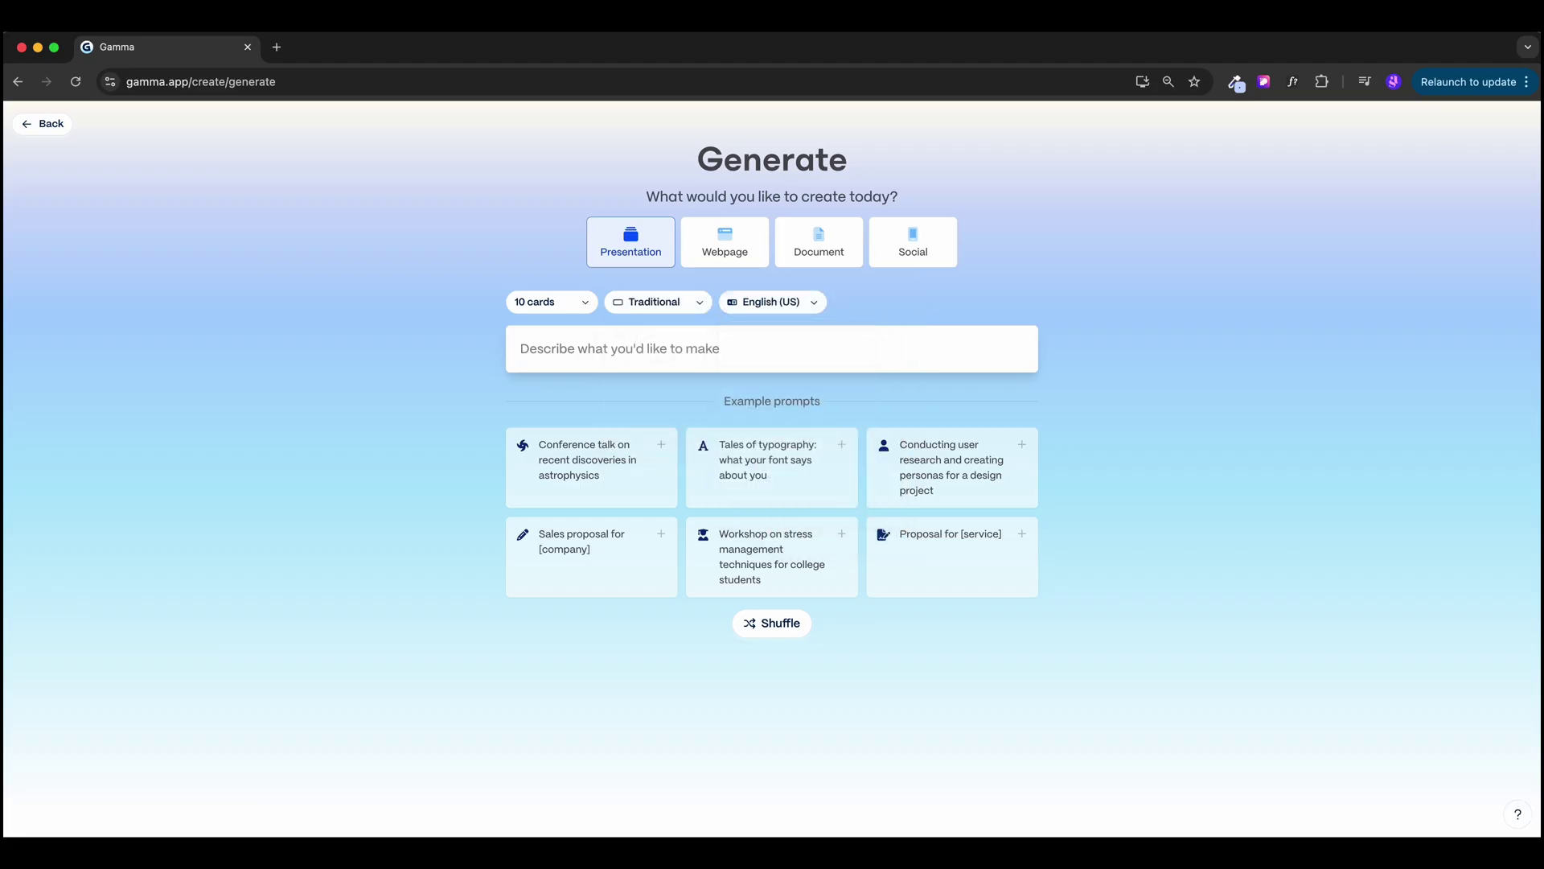
pyautogui.click(772, 622)
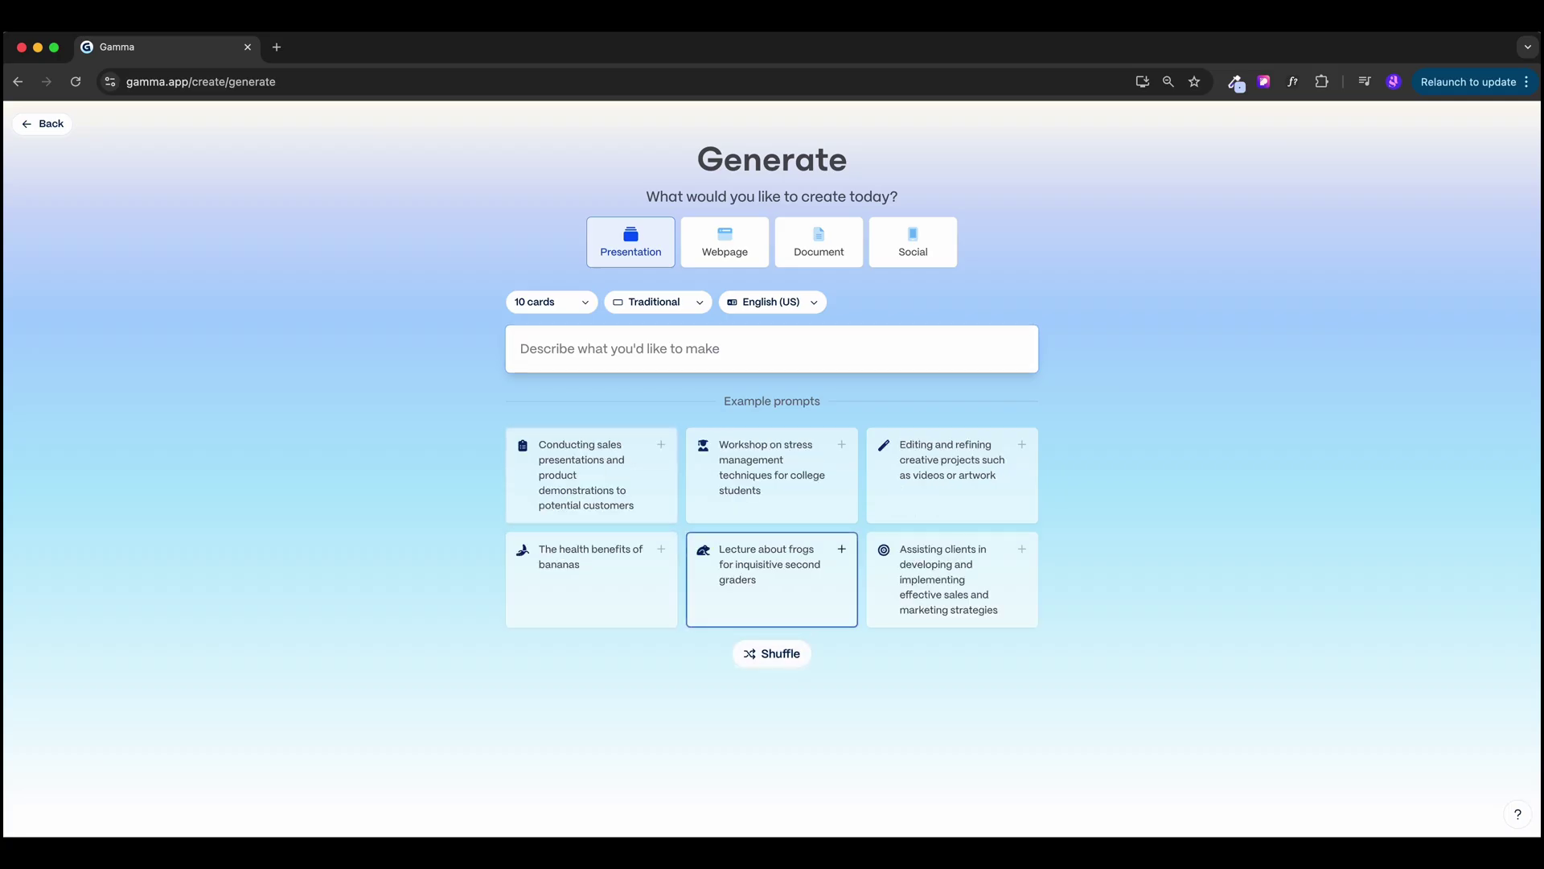
pyautogui.click(772, 653)
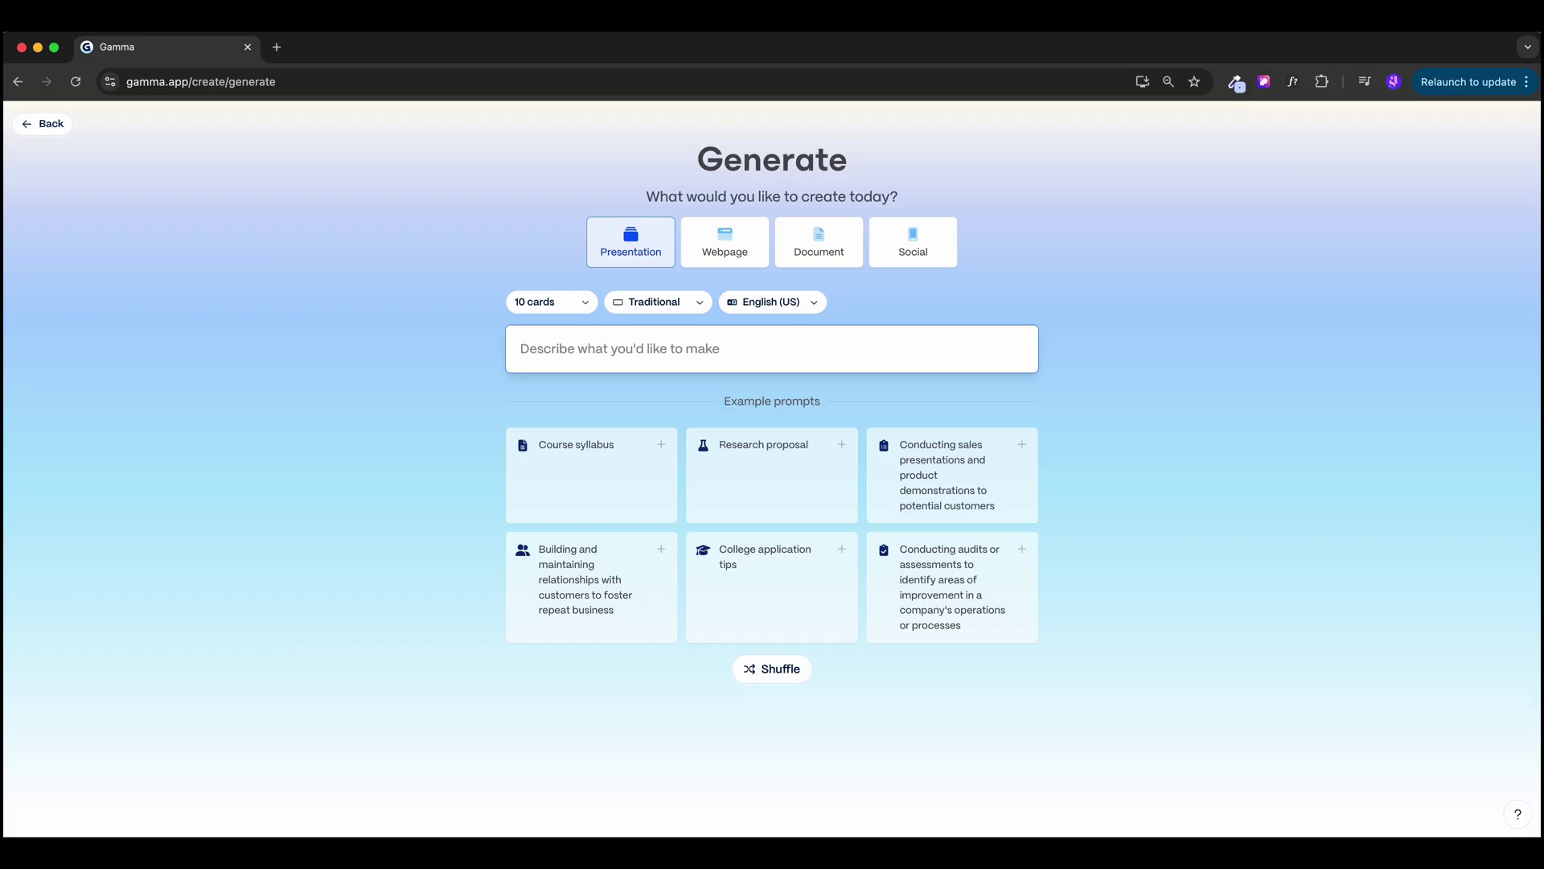
# Generate an outline from the prompt 'Portfolio for Ui UX designer, with 3 case studies'.
pyautogui.write('Port')
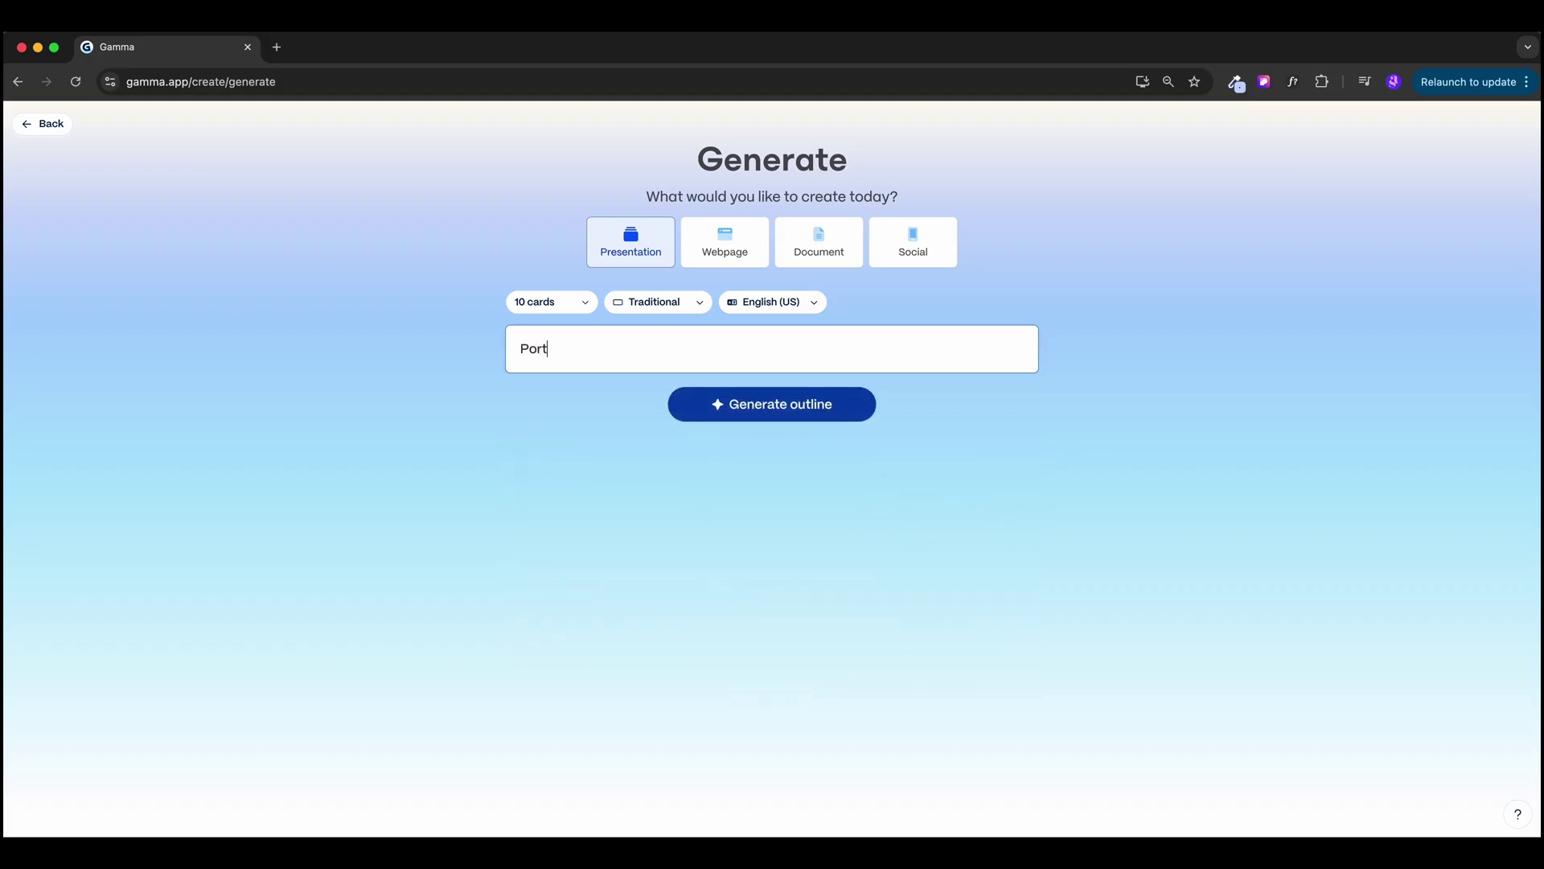
pyautogui.write('folio for Ui UX designer, wit')
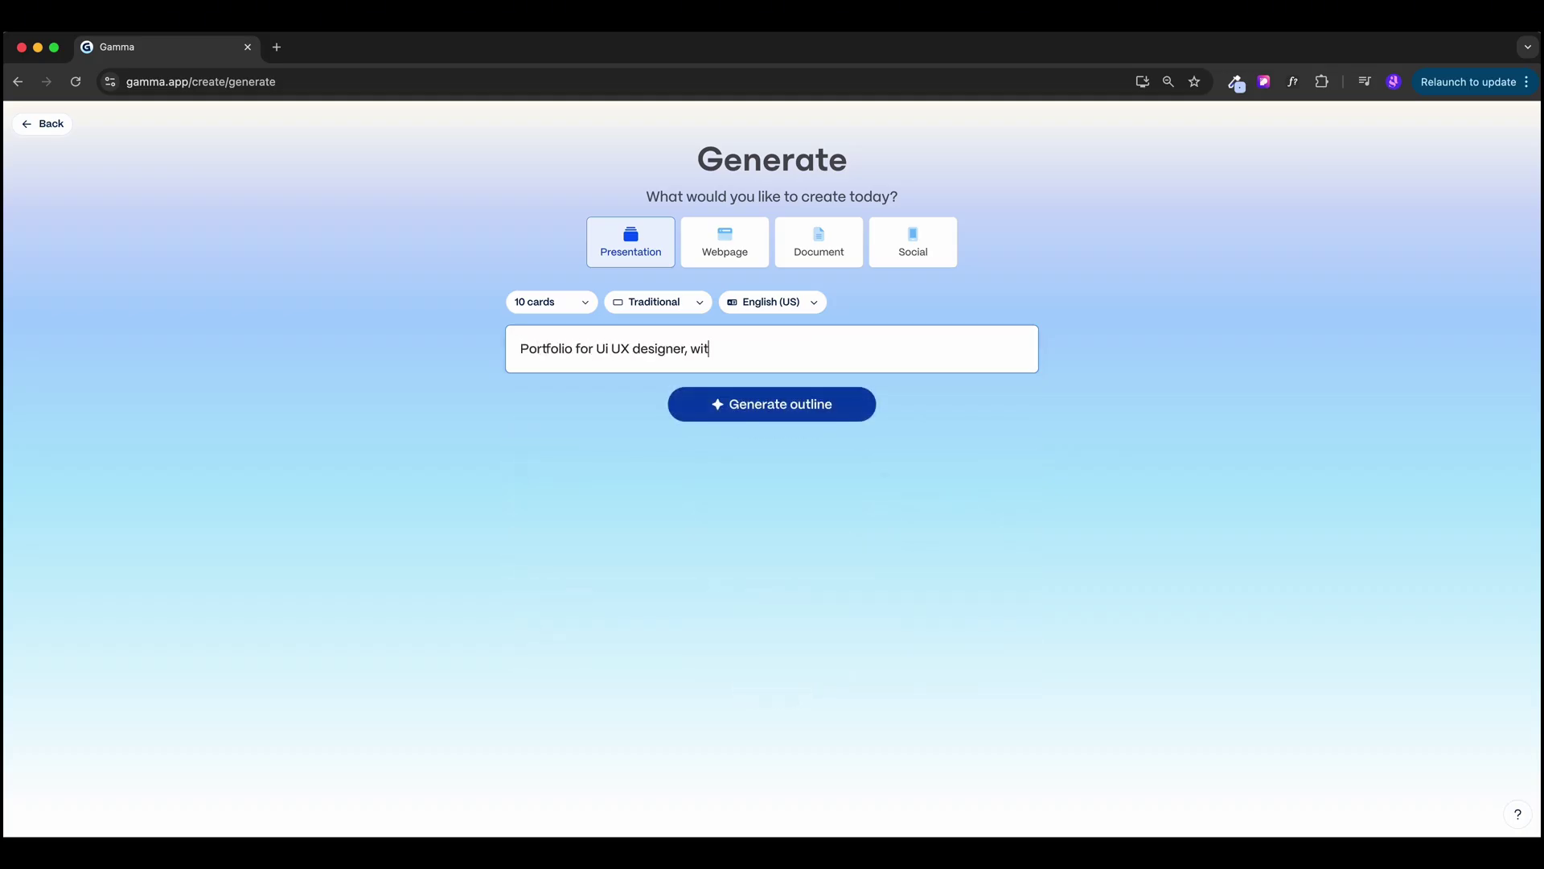
pyautogui.write('h 3 case studies')
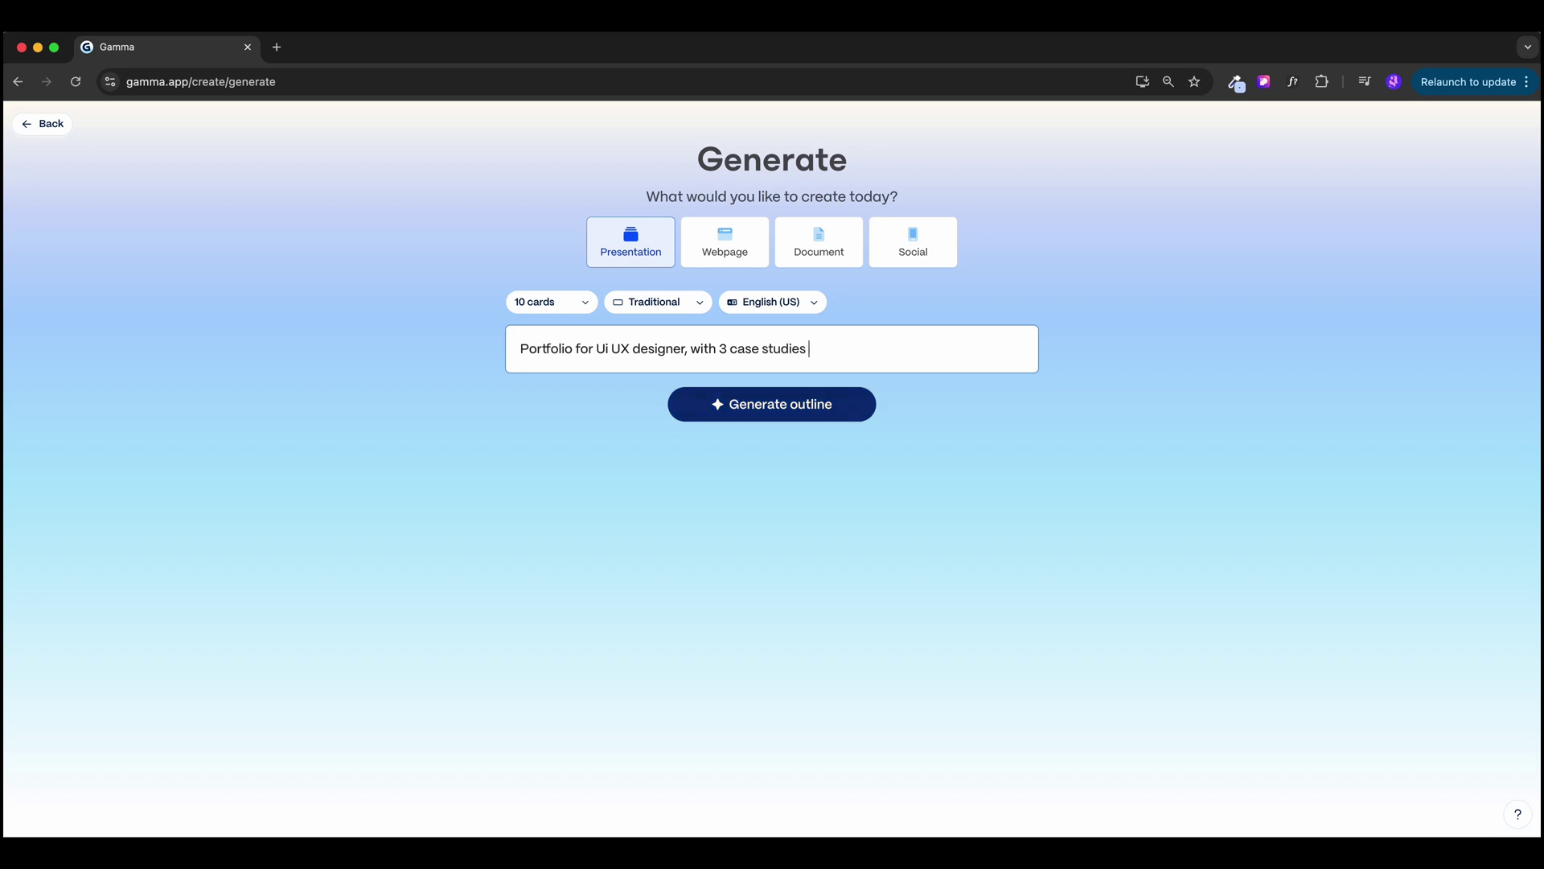
pyautogui.press('Return')
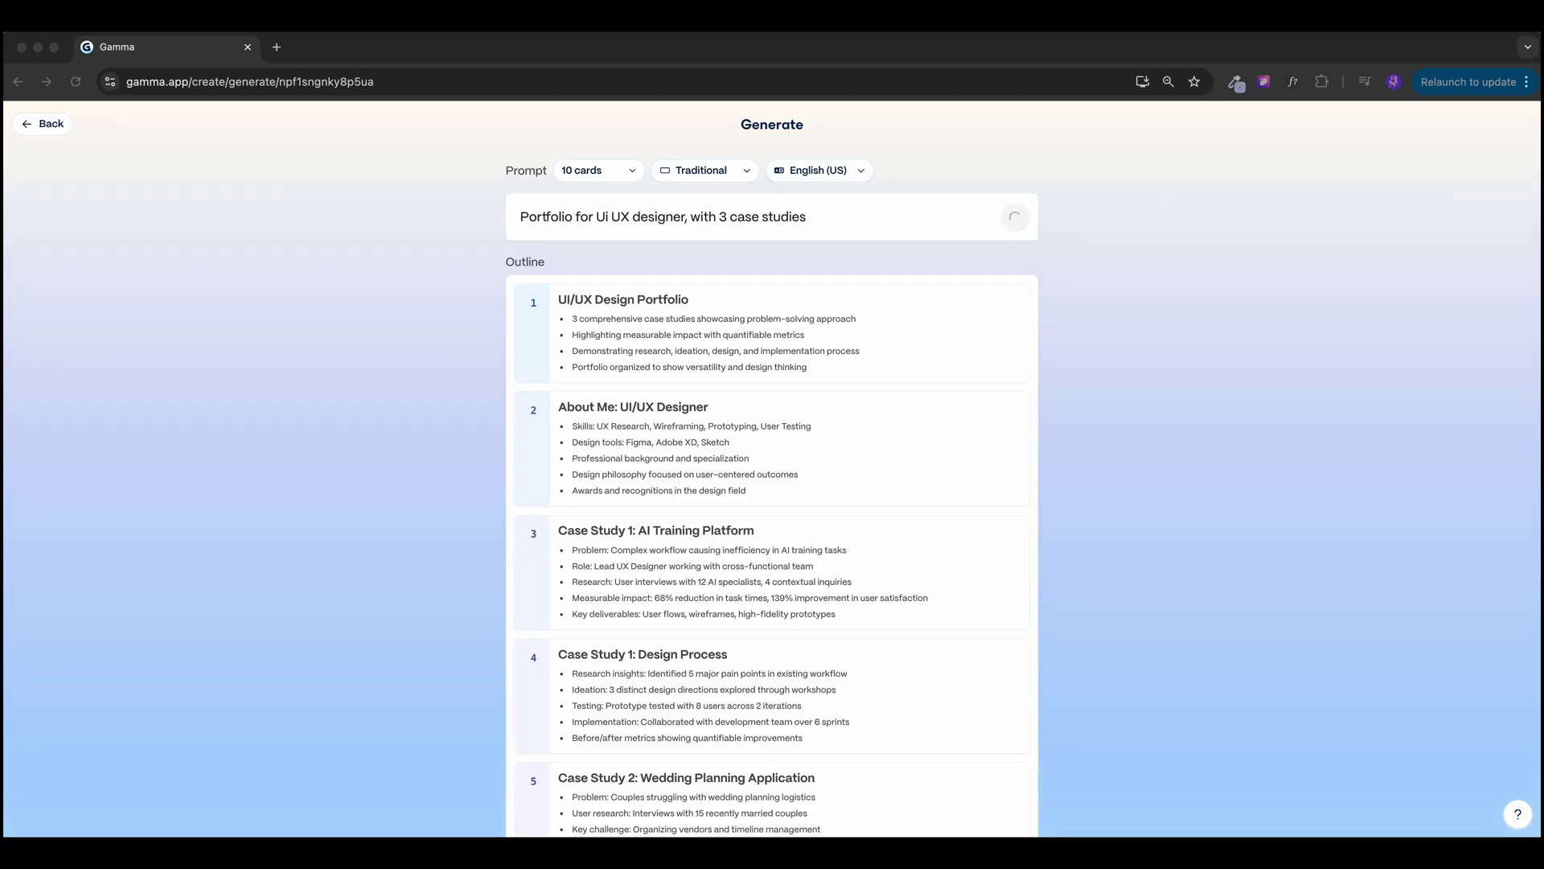
# Scroll the outline and delete the Design Process & Methodology card.
pyautogui.scroll(-3, 772, 482)
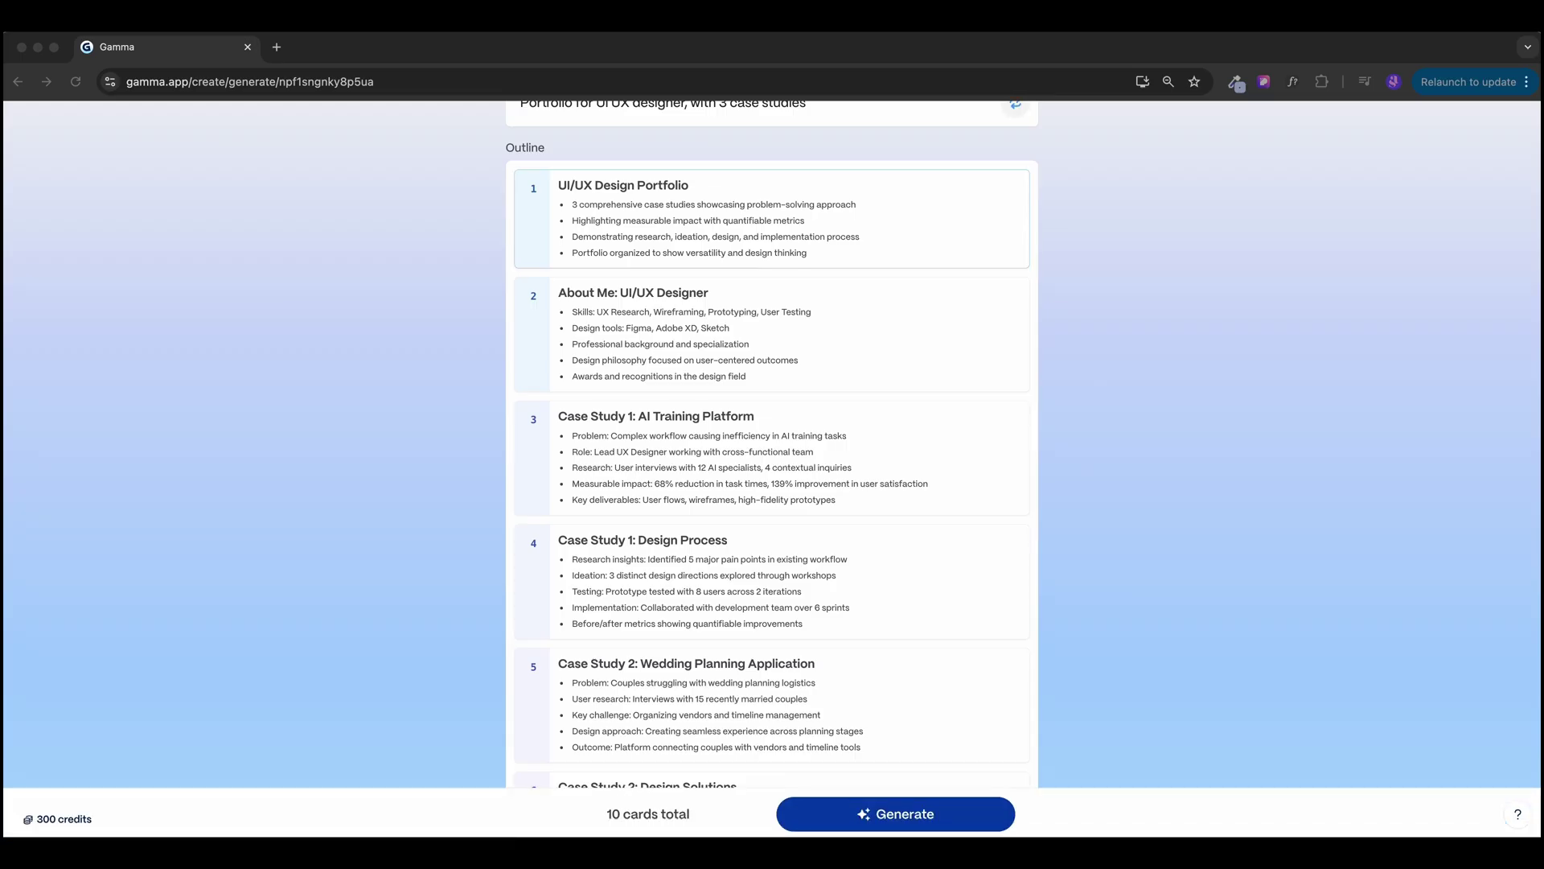
pyautogui.scroll(-3, 772, 451)
pyautogui.scroll(5, 772, 451)
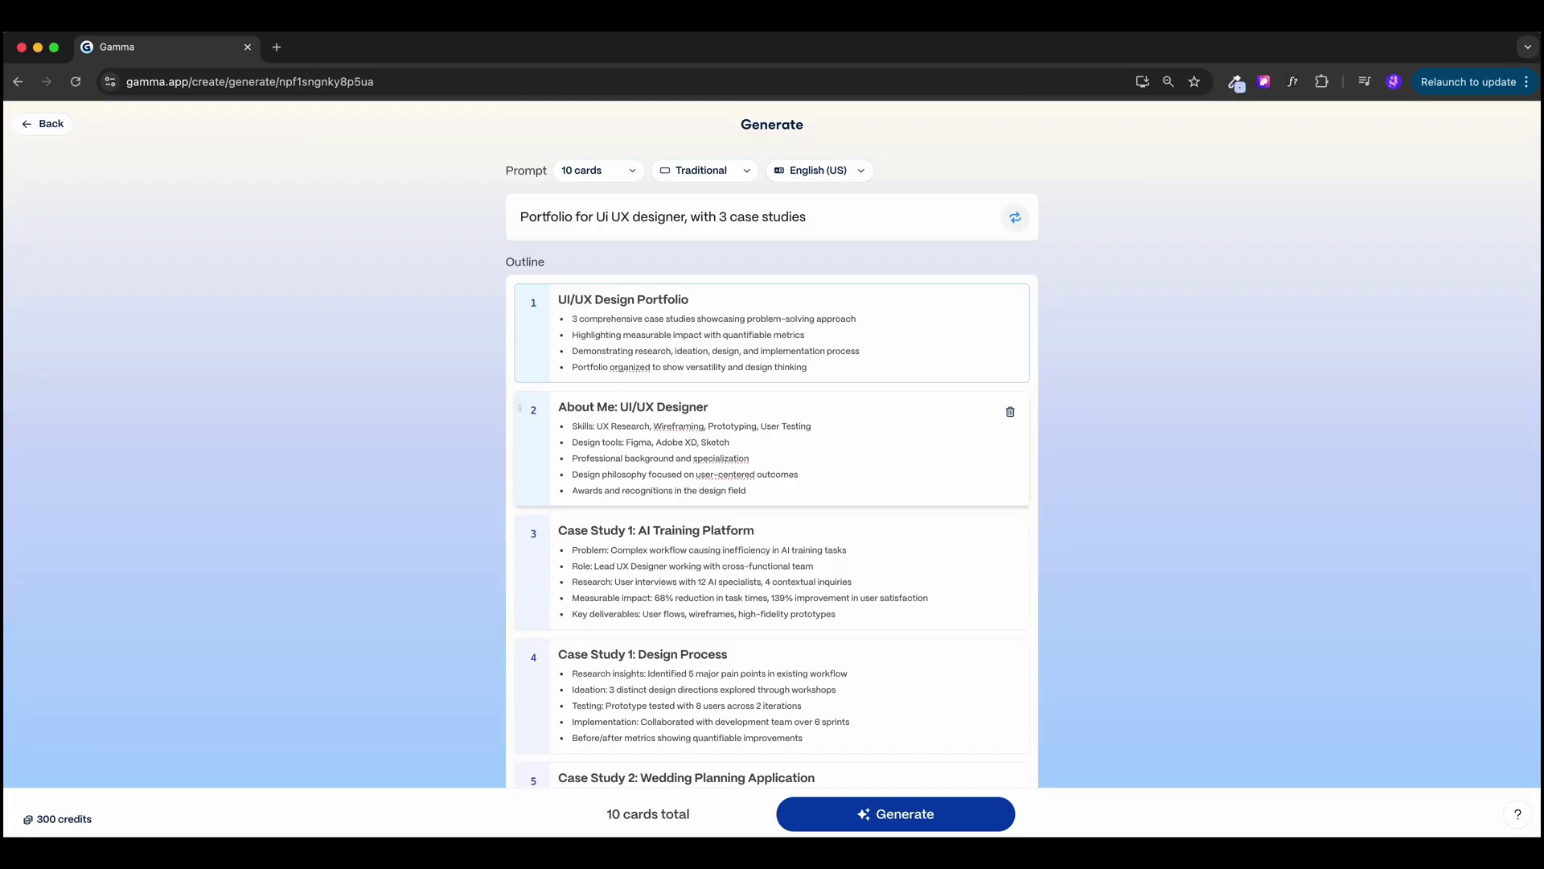
pyautogui.scroll(-1, 531, 418)
pyautogui.moveTo(520, 370); pyautogui.dragTo(533, 483)
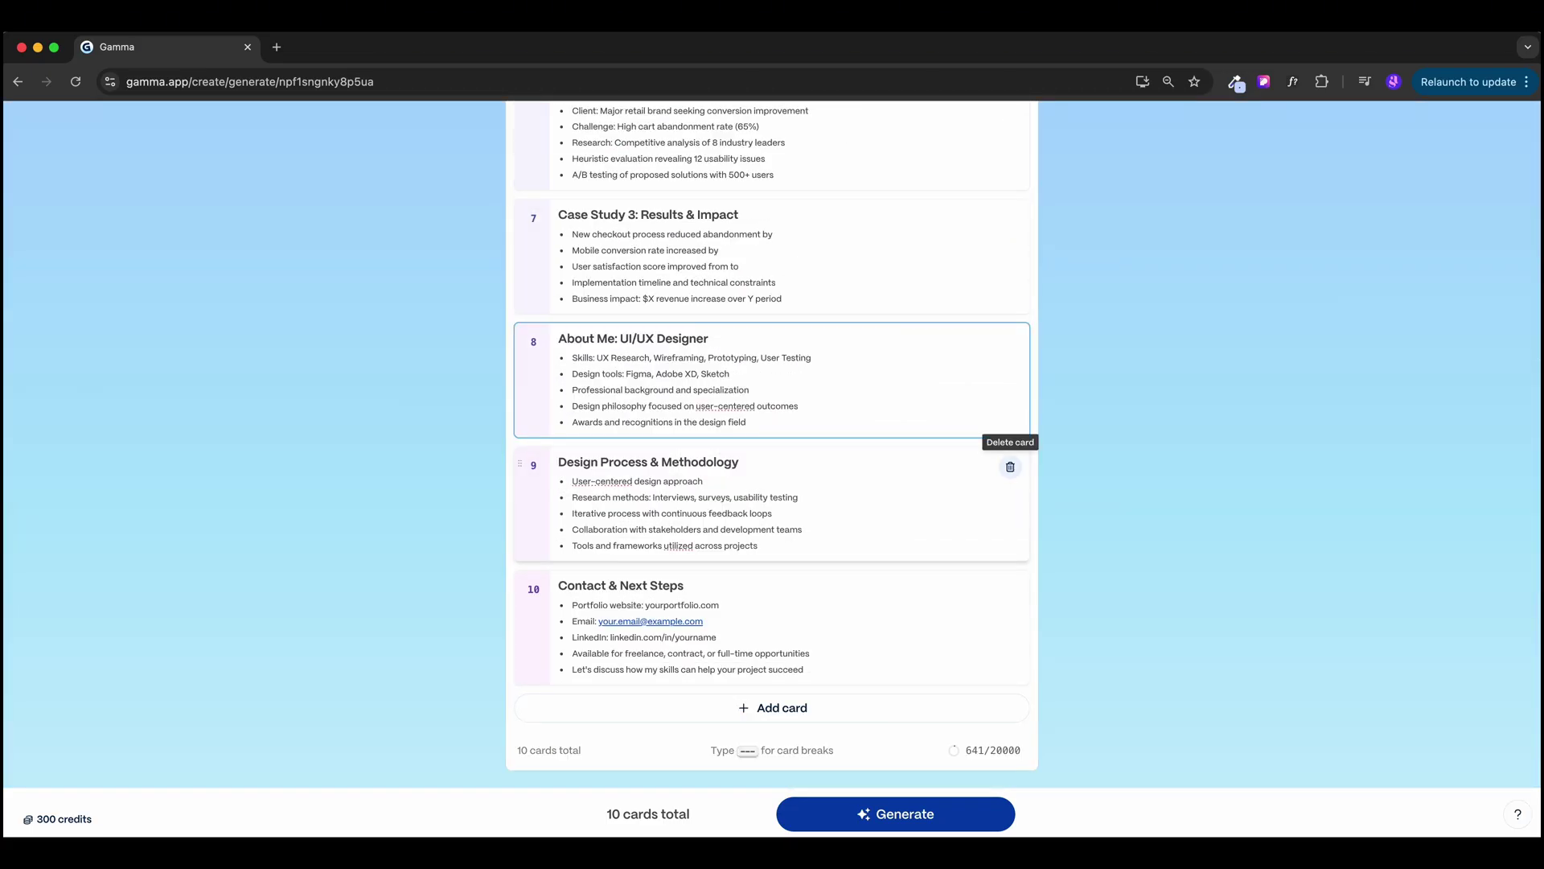
pyautogui.click(1010, 467)
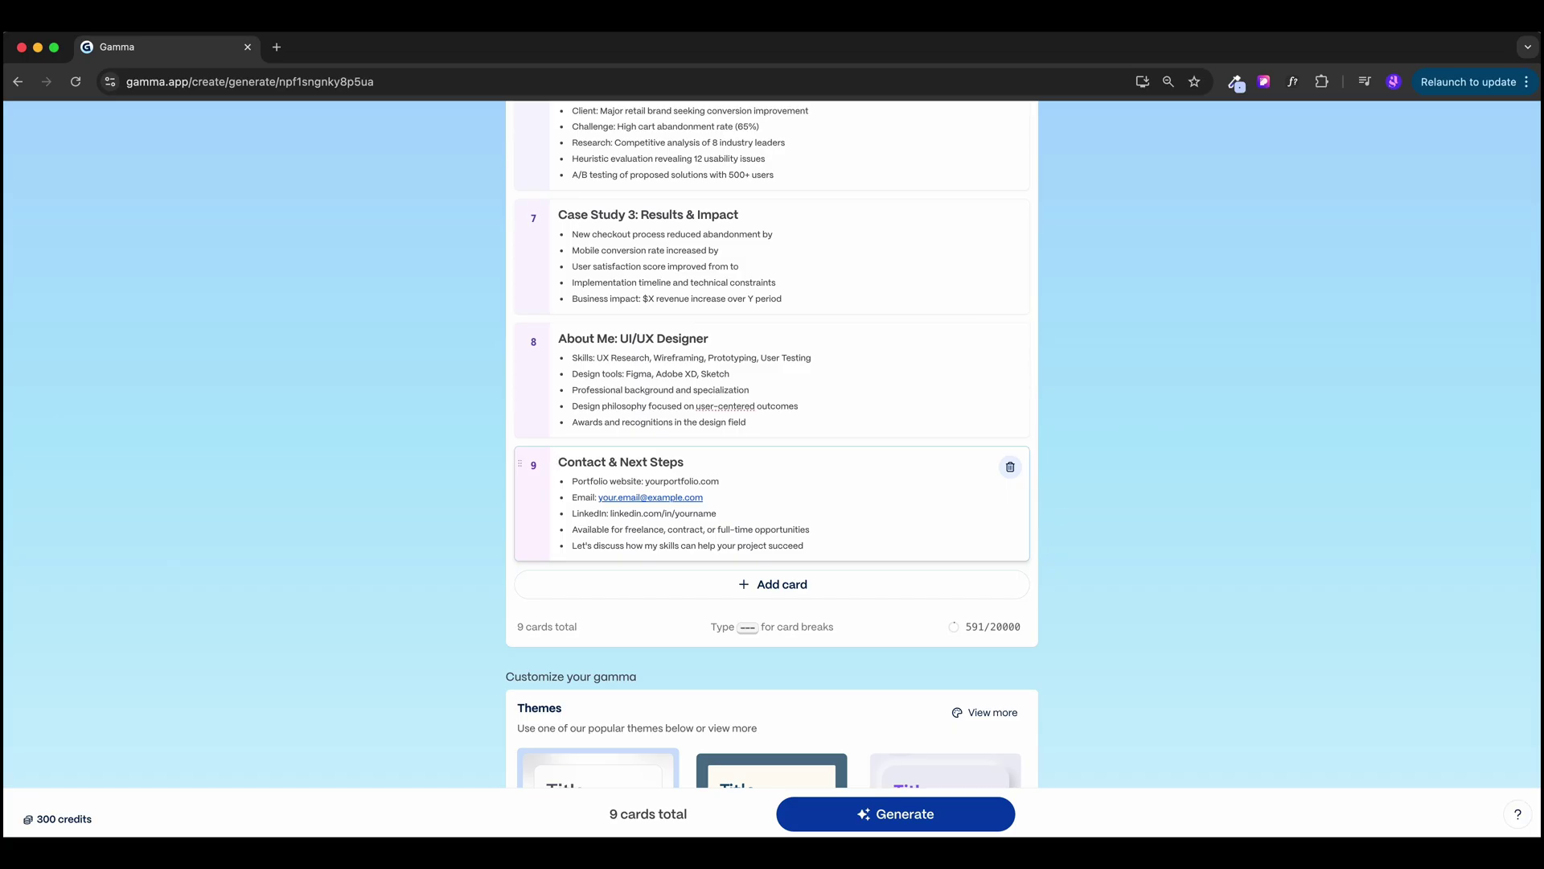
# Review the remaining cards, edit card 4's Wedding Planning bullets, and scroll to customization.
pyautogui.scroll(5, 1011, 499)
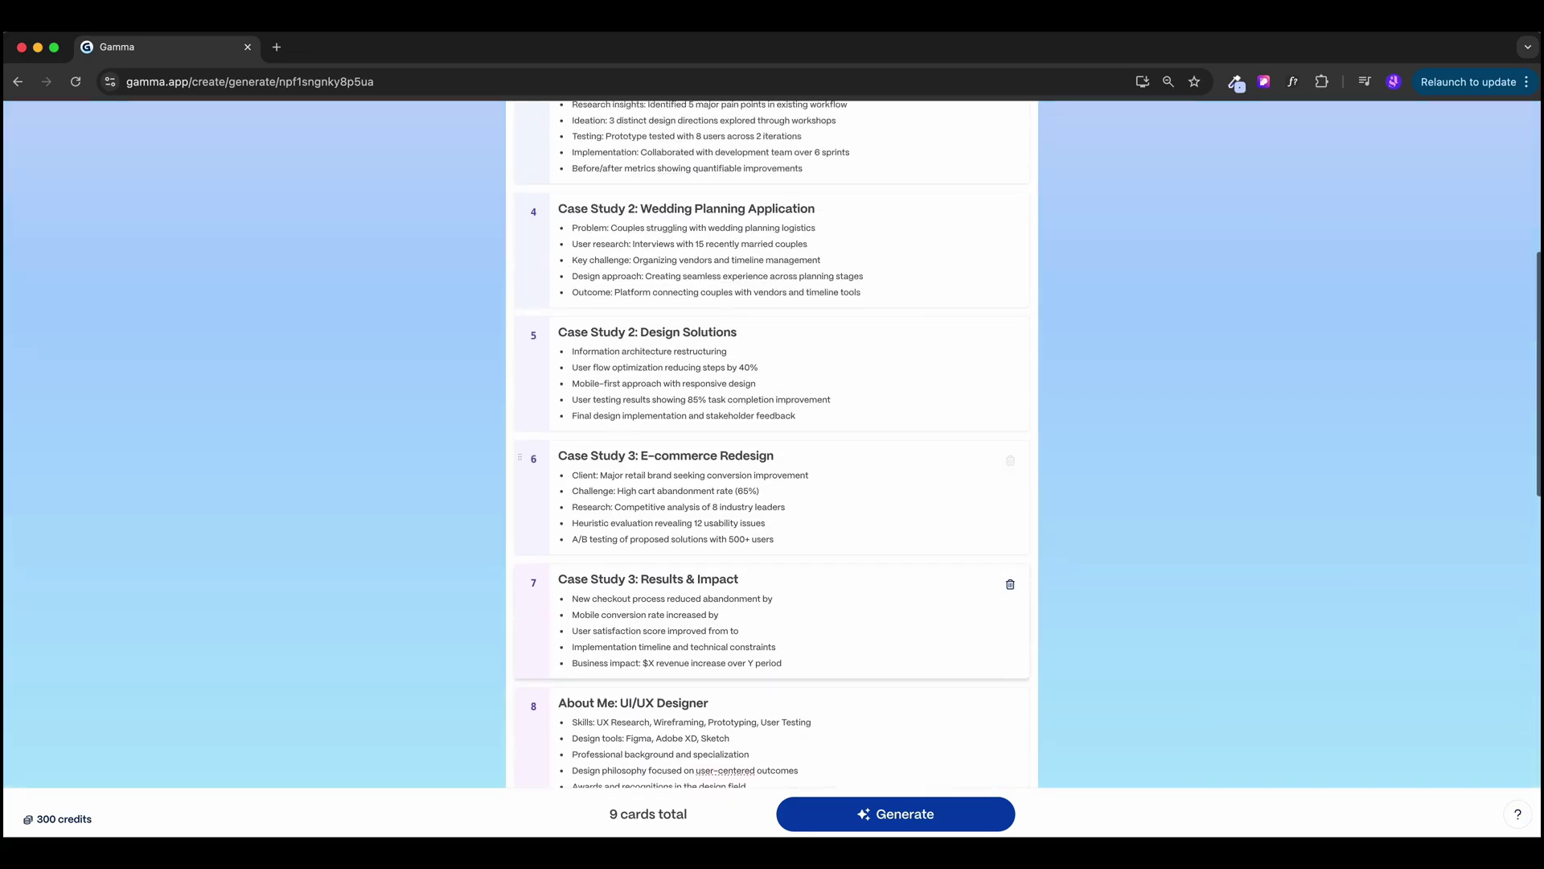
pyautogui.scroll(3, 1010, 386)
pyautogui.scroll(-1, 1010, 482)
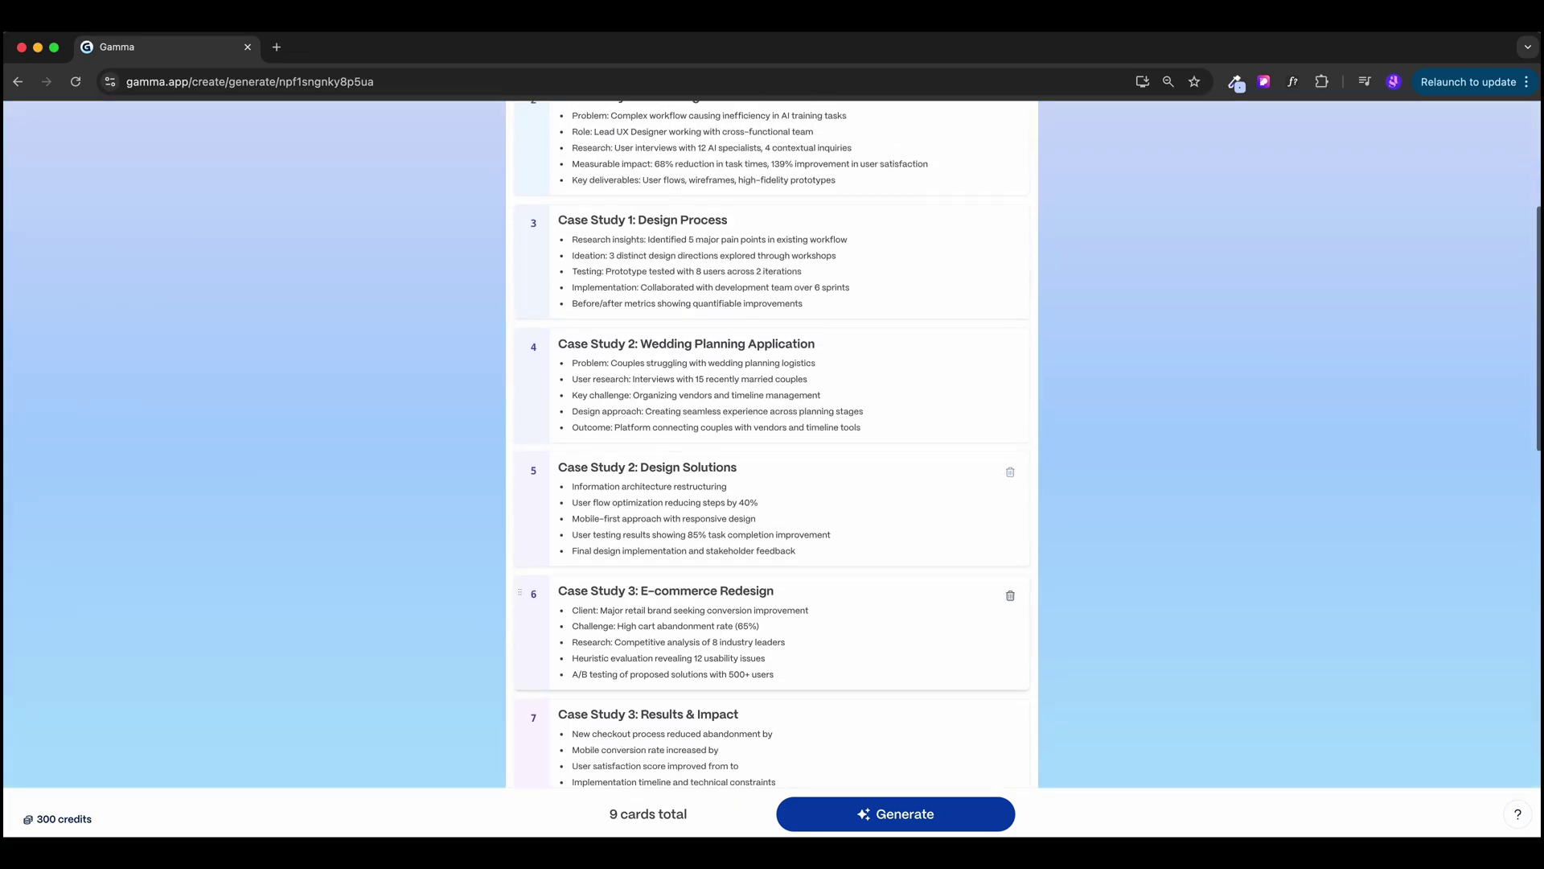
pyautogui.scroll(-5, 1010, 482)
pyautogui.scroll(3, 1010, 482)
pyautogui.scroll(5, 1010, 482)
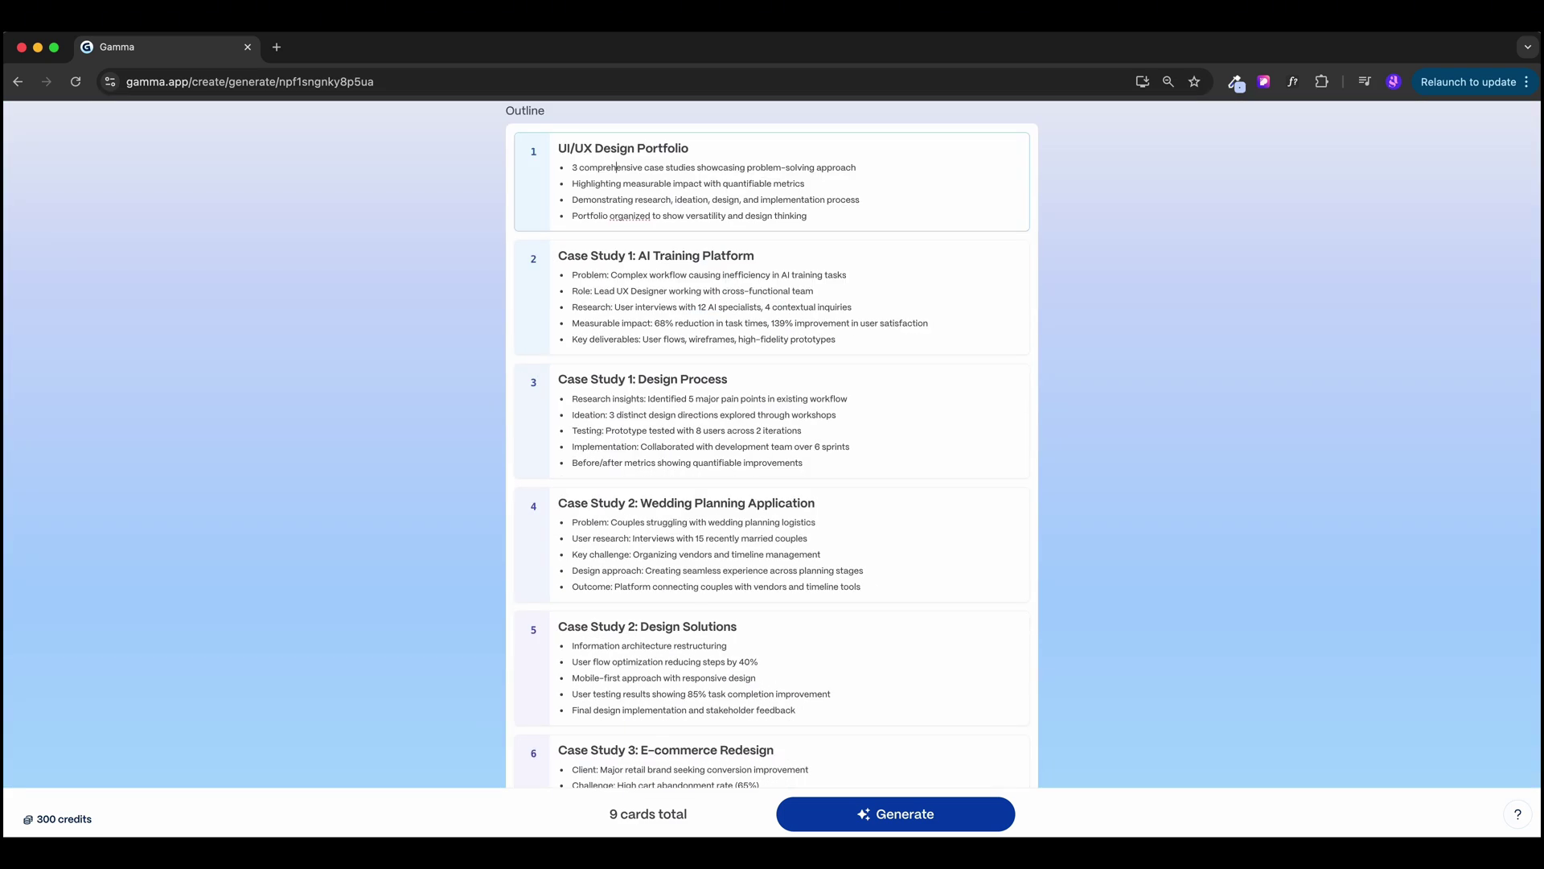
pyautogui.scroll(-2, 1010, 483)
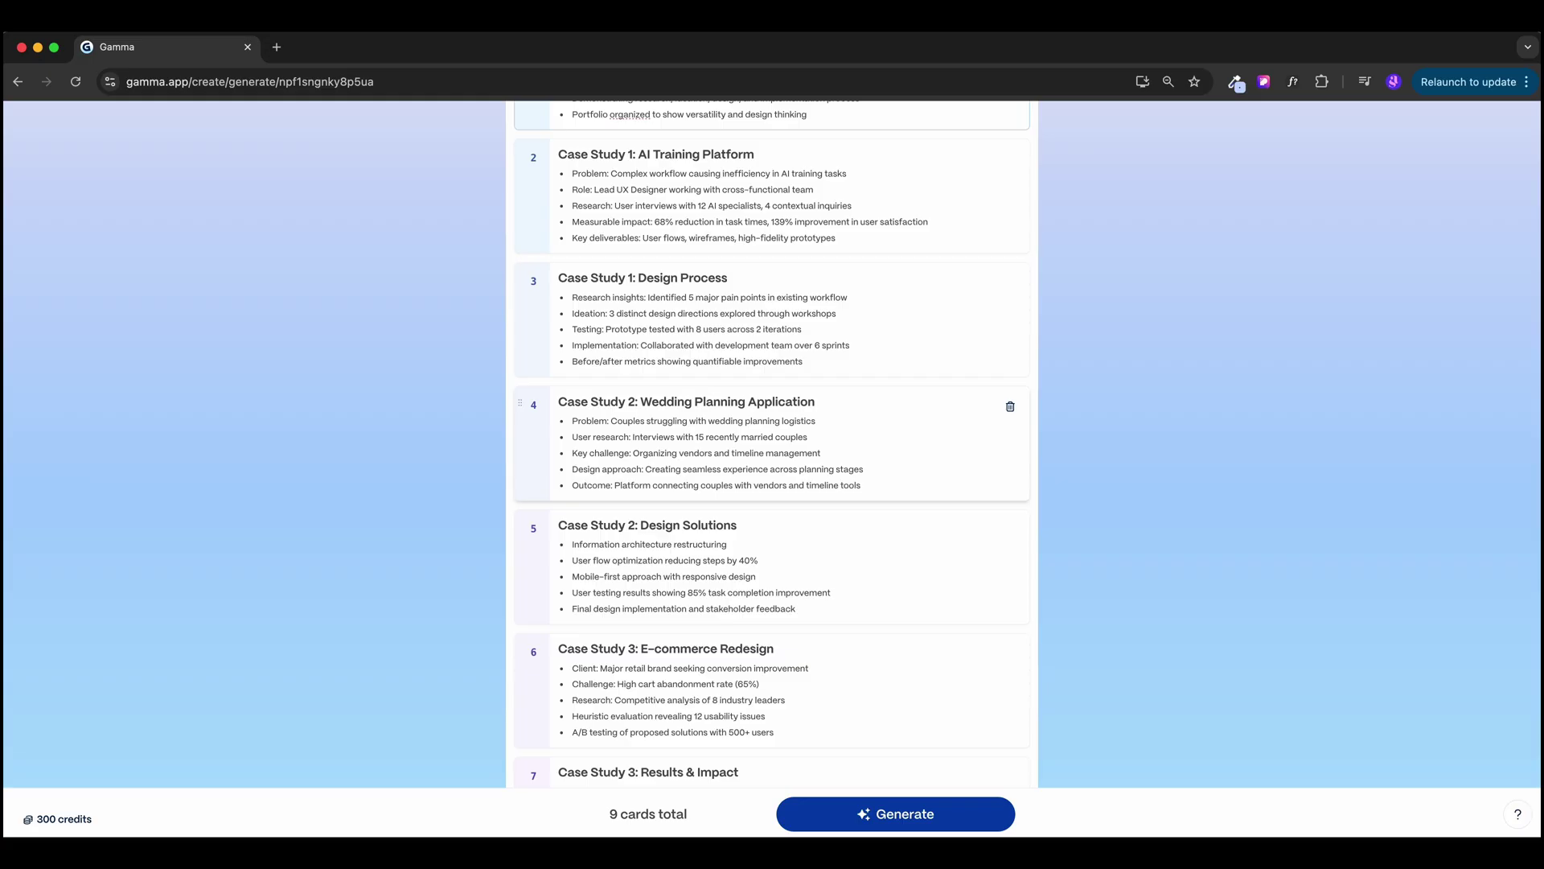
pyautogui.click(572, 421)
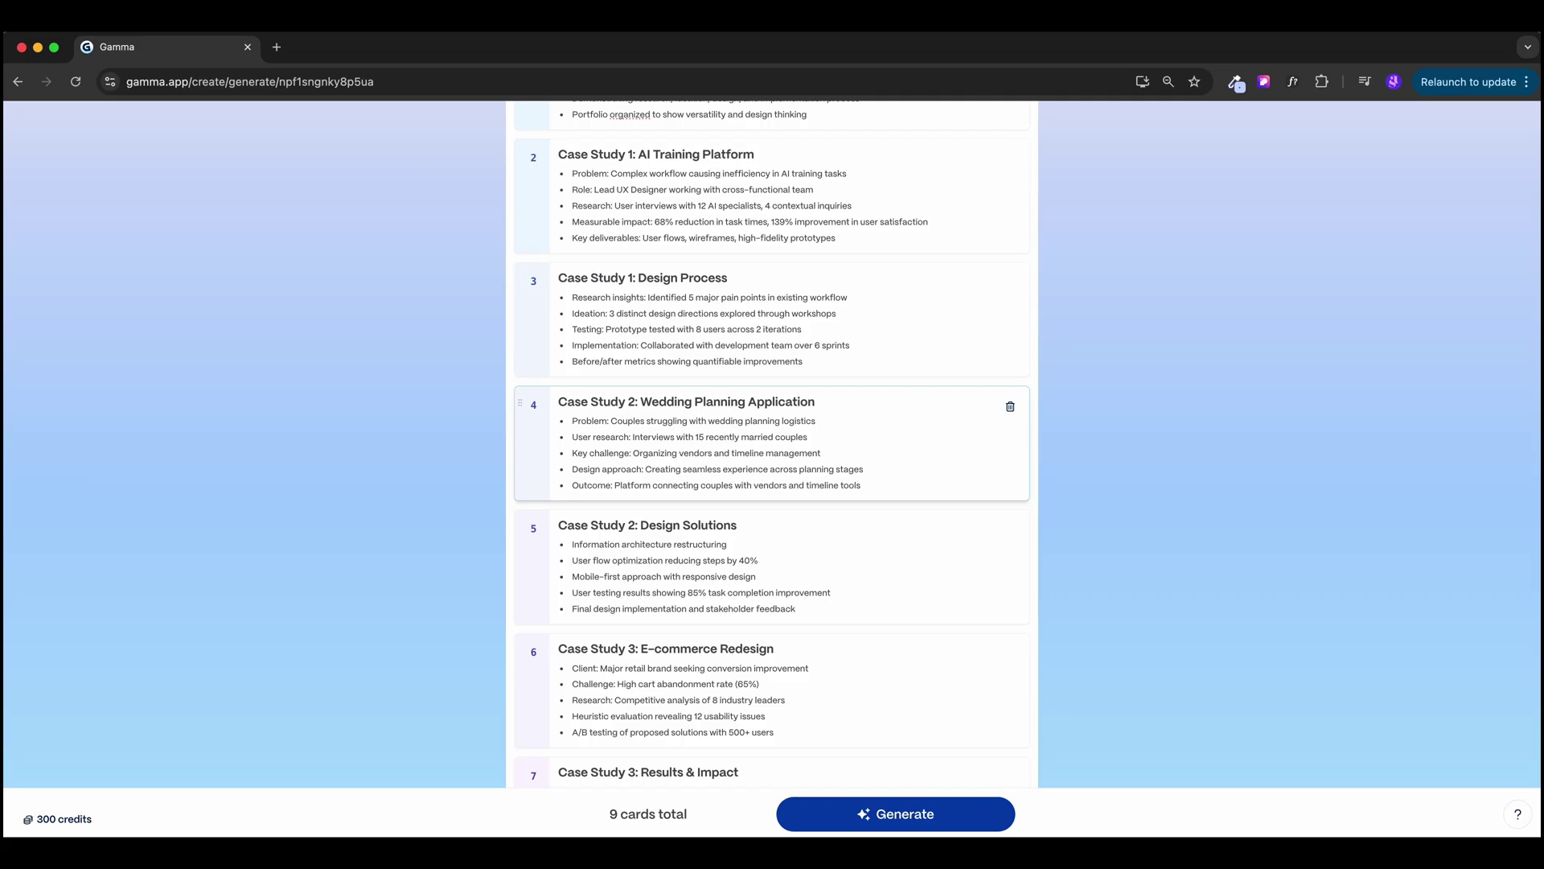
pyautogui.scroll(-15, 772, 402)
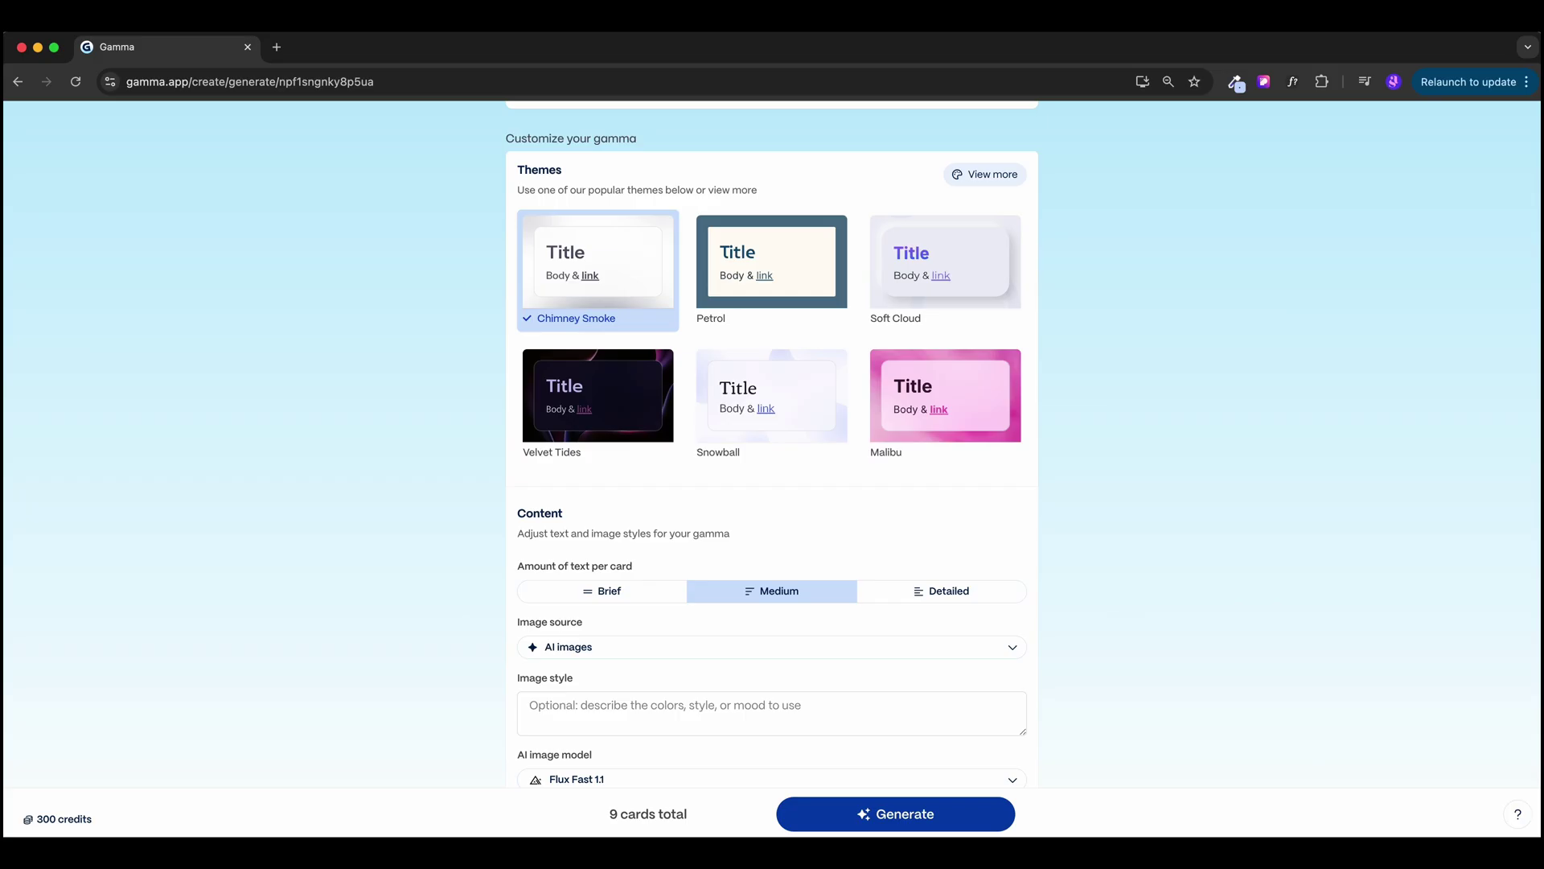
# Filter themes by Professional, Colorful and Dark, then apply the dark purple Velvet Tides theme.
pyautogui.click(986, 174)
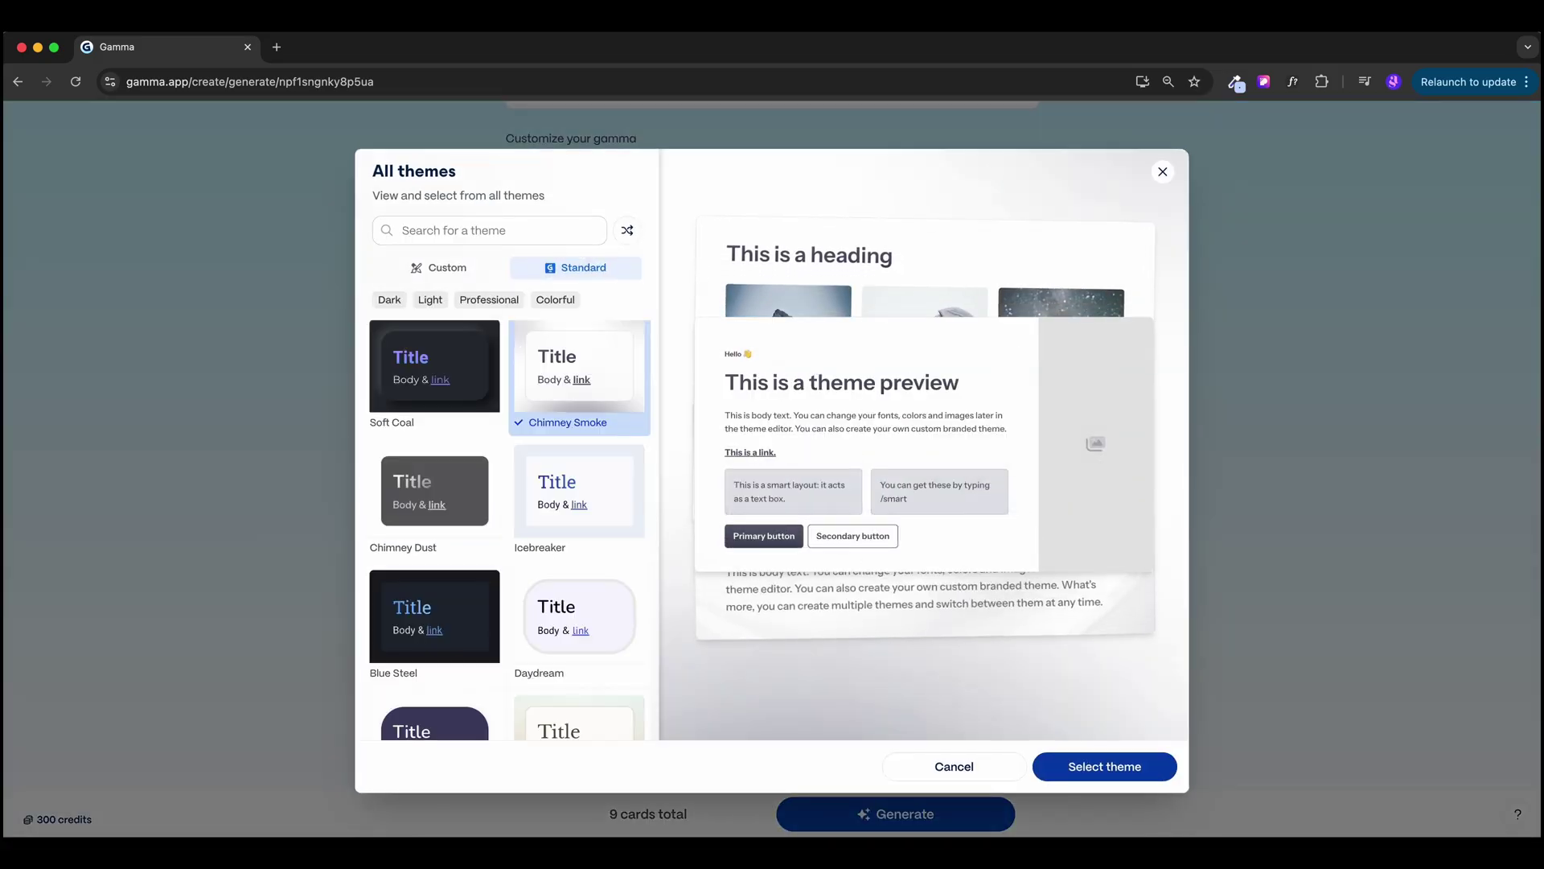
pyautogui.click(489, 299)
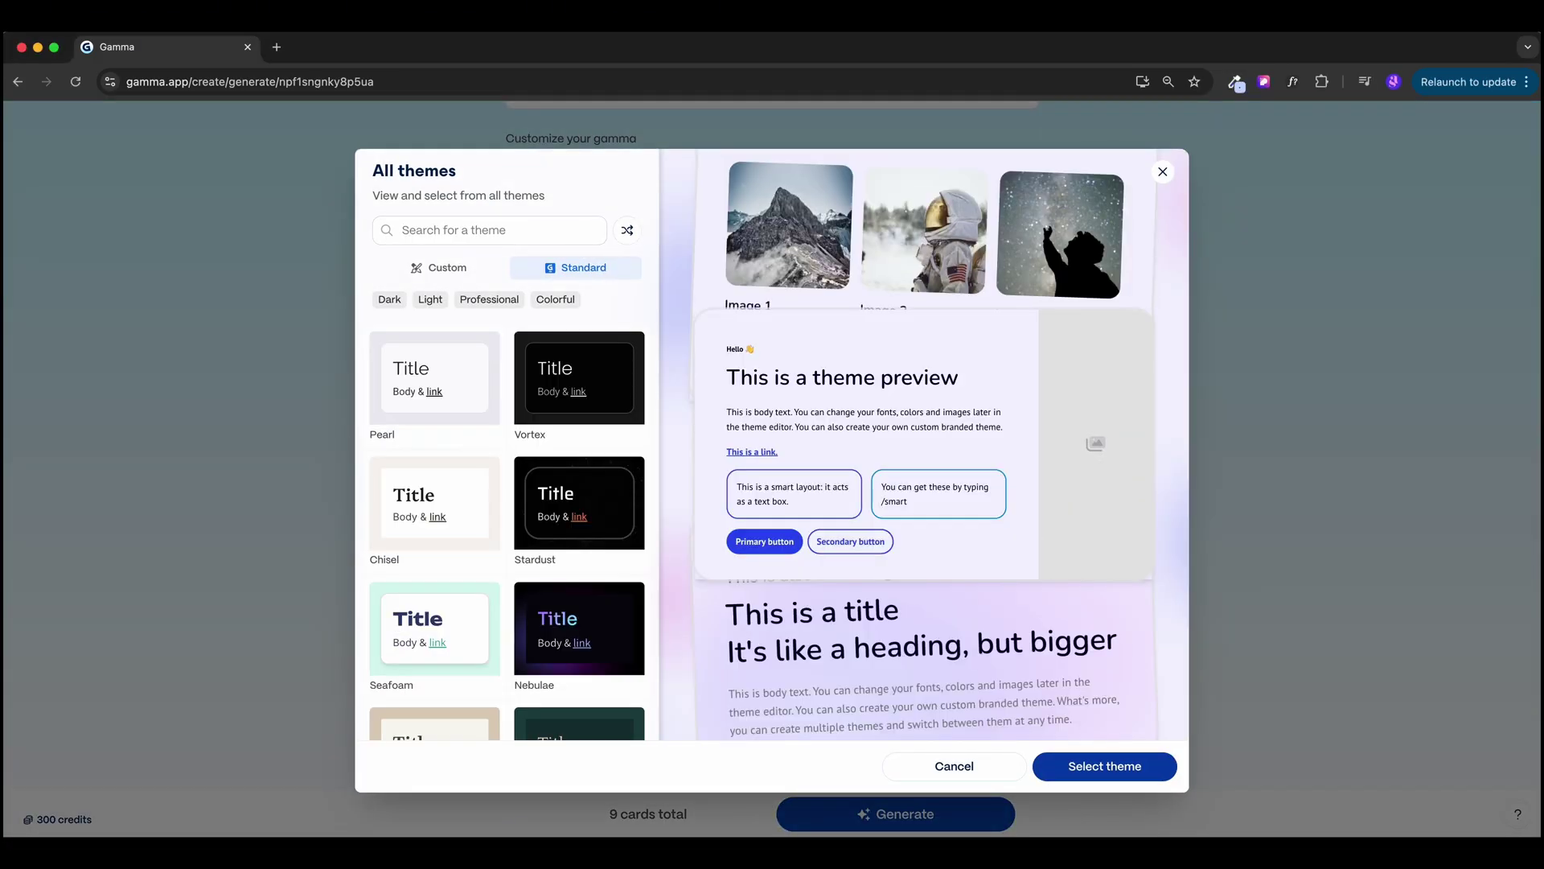
pyautogui.click(554, 299)
pyautogui.click(389, 299)
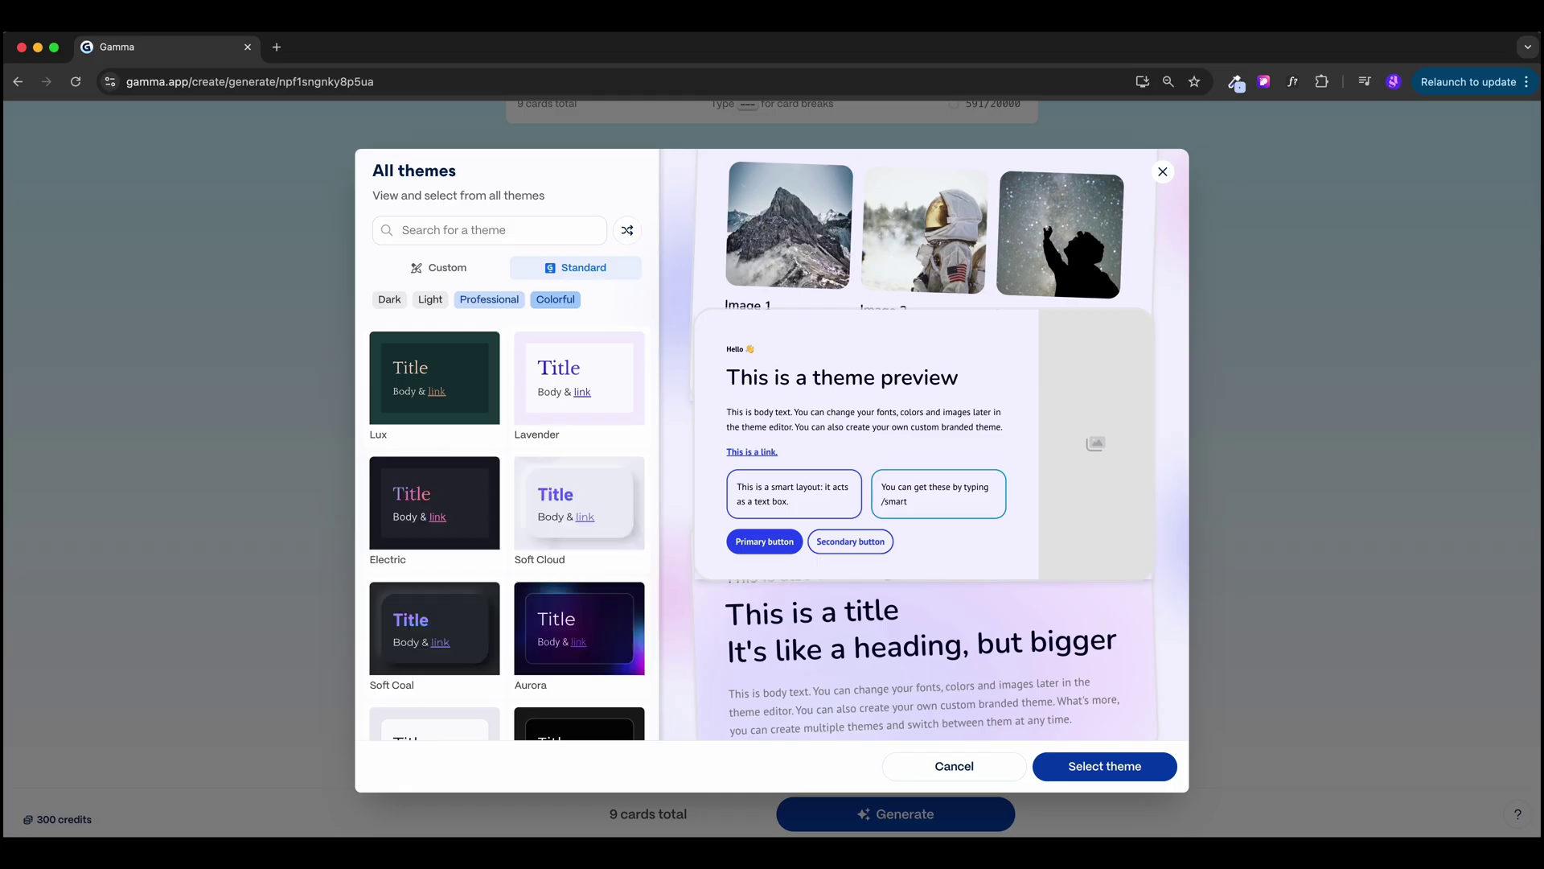
pyautogui.click(627, 230)
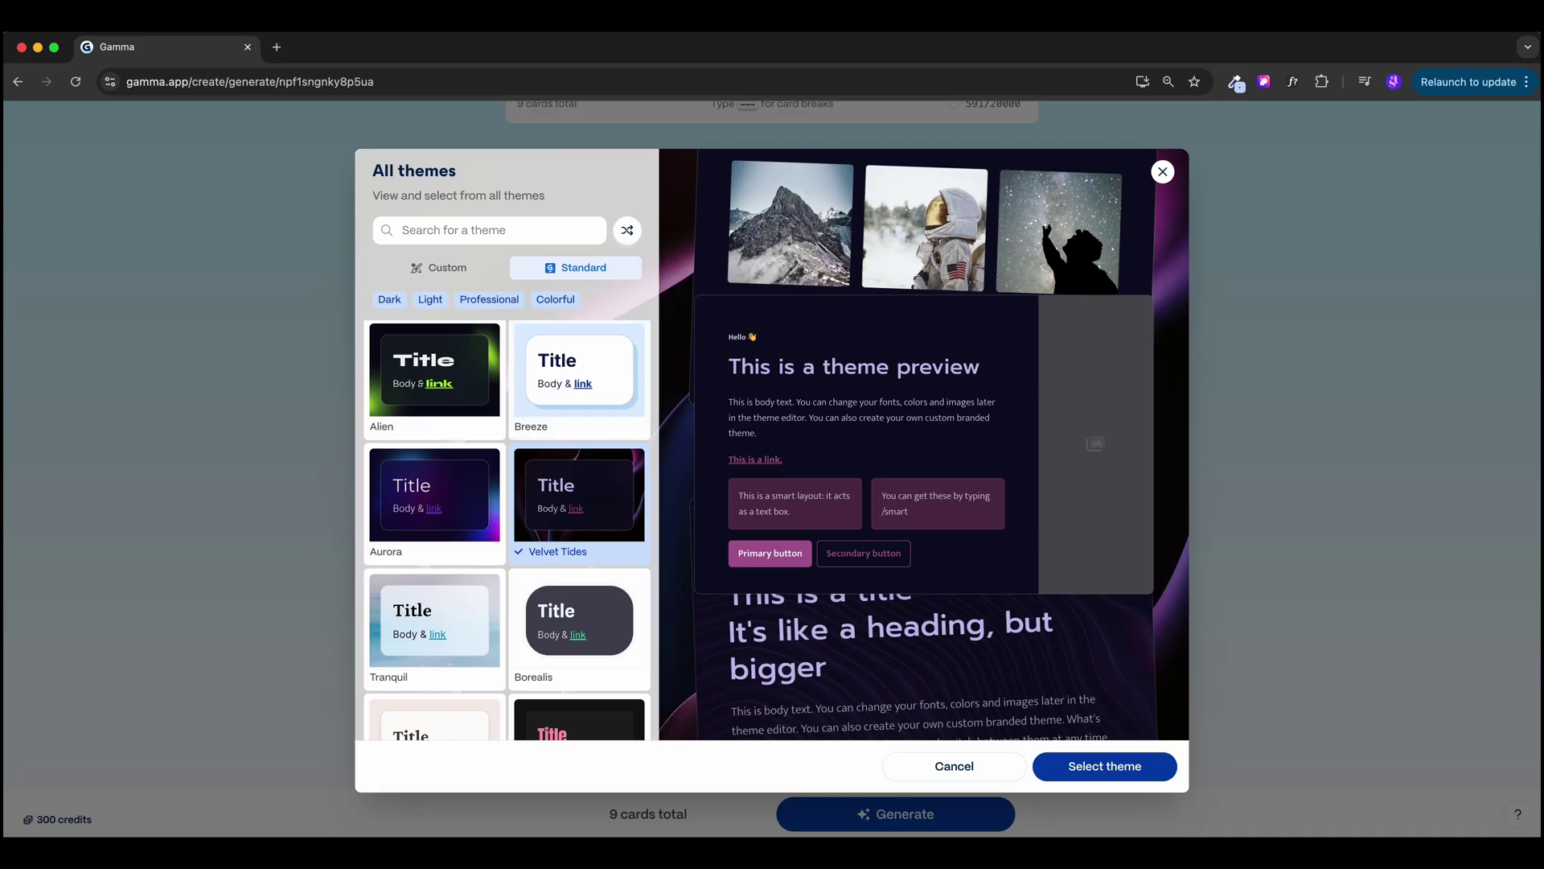
pyautogui.click(1104, 765)
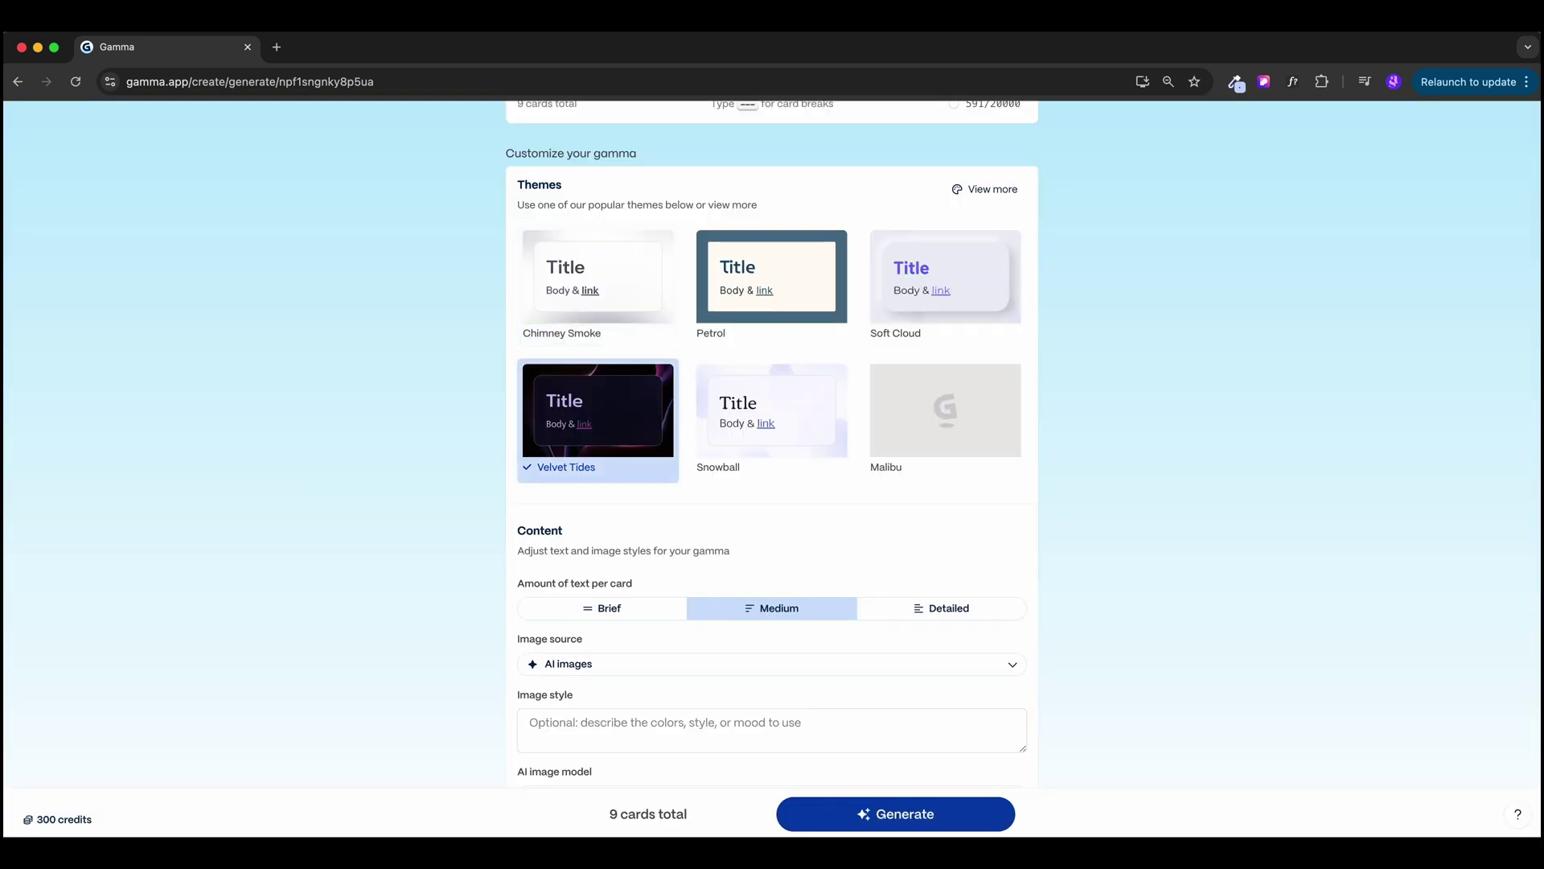
# Set text amount to Brief and image source to Image placeholders, then open the Prompt editor.
pyautogui.scroll(-2, 772, 402)
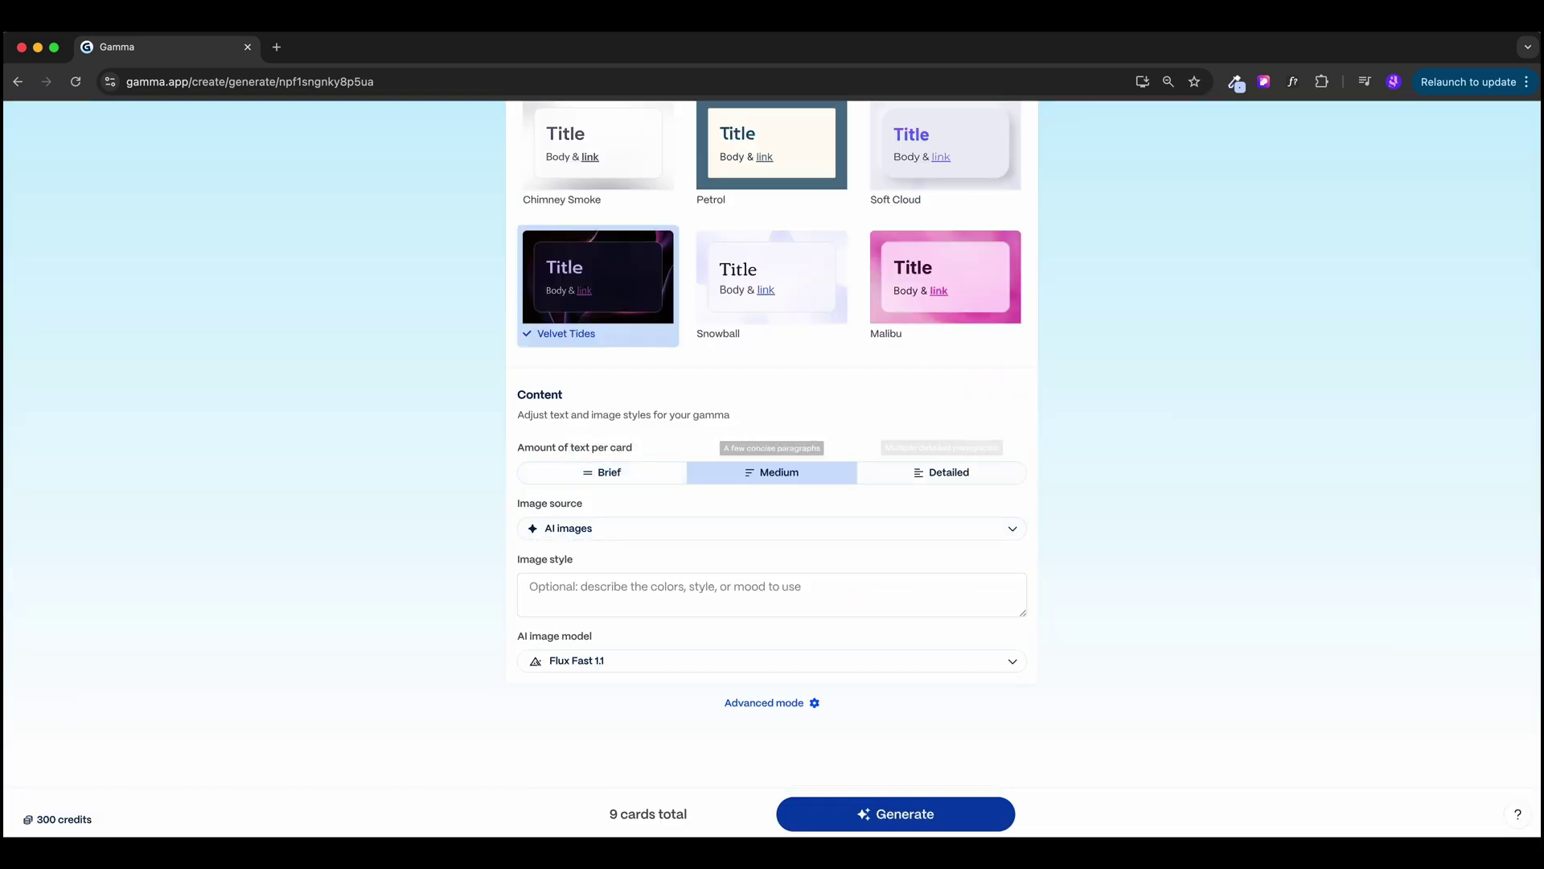
pyautogui.click(603, 472)
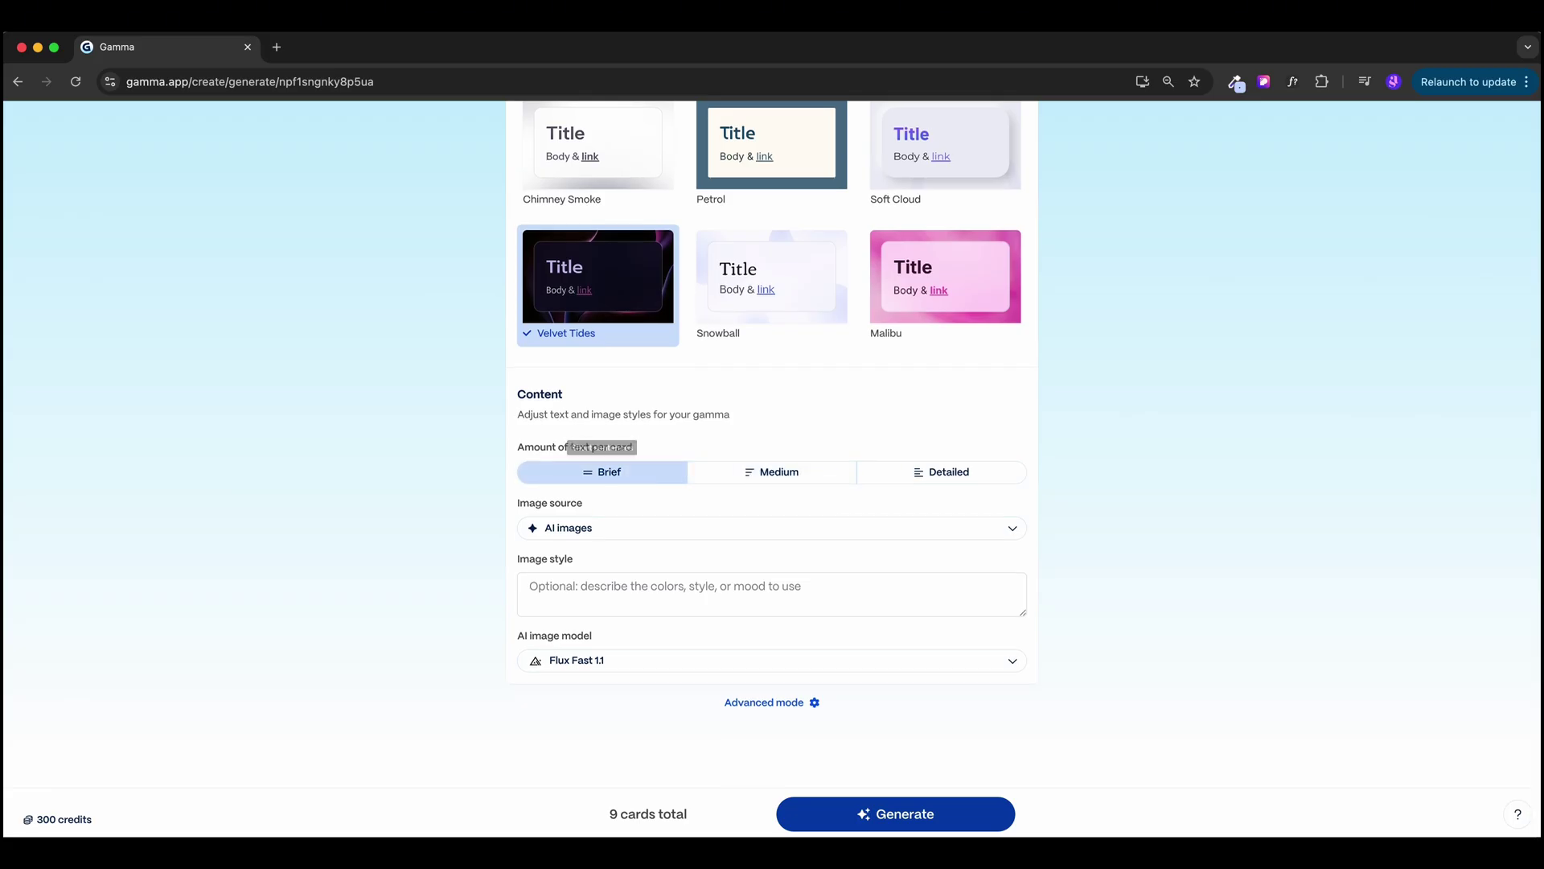
pyautogui.click(772, 528)
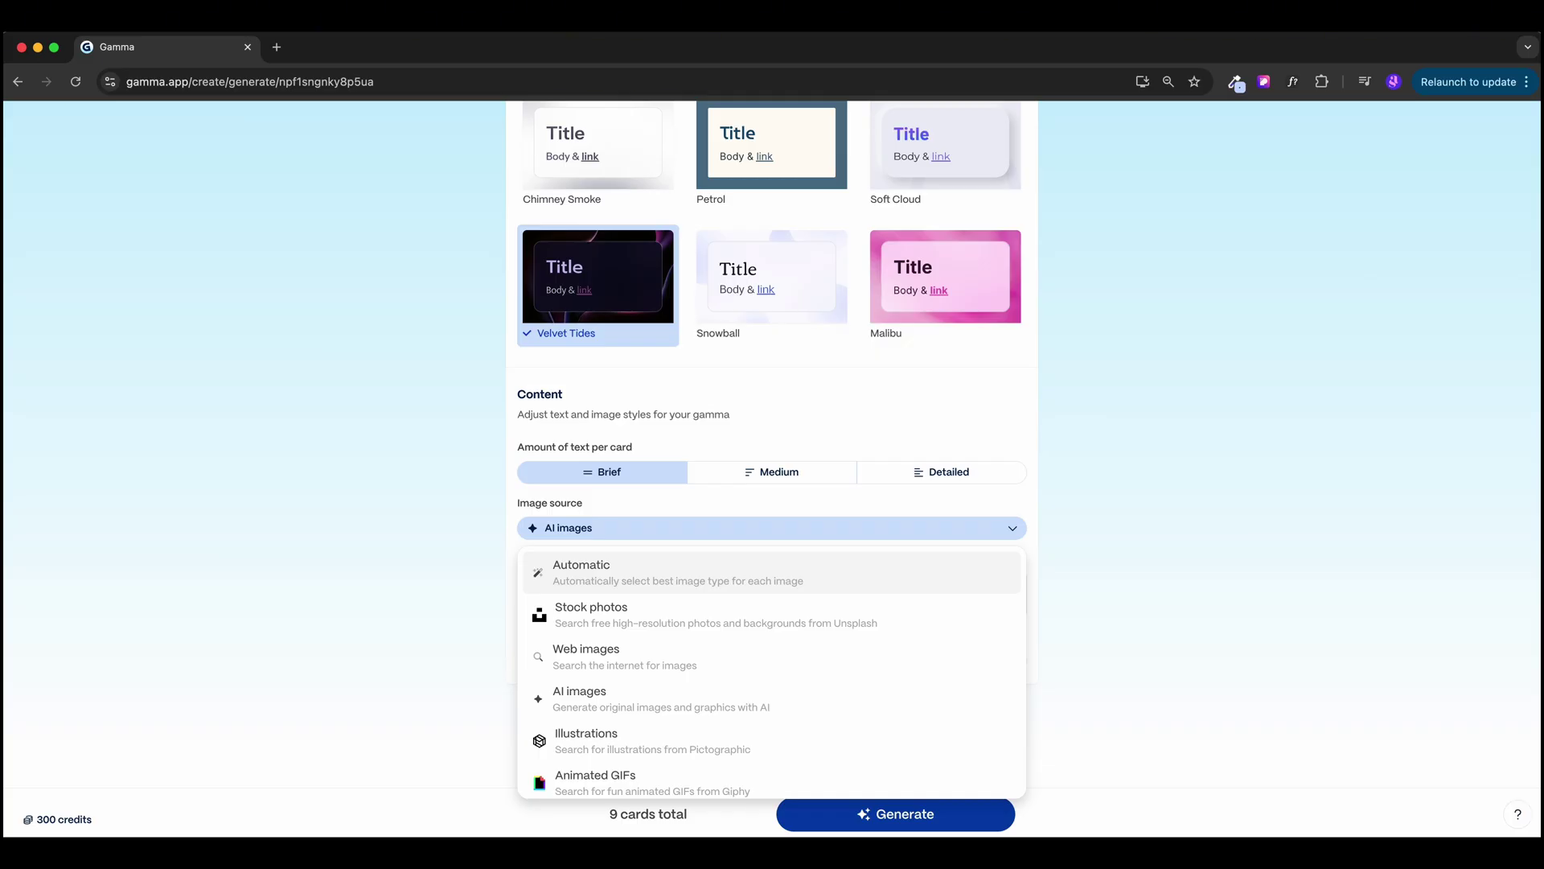
pyautogui.scroll(-2, 772, 671)
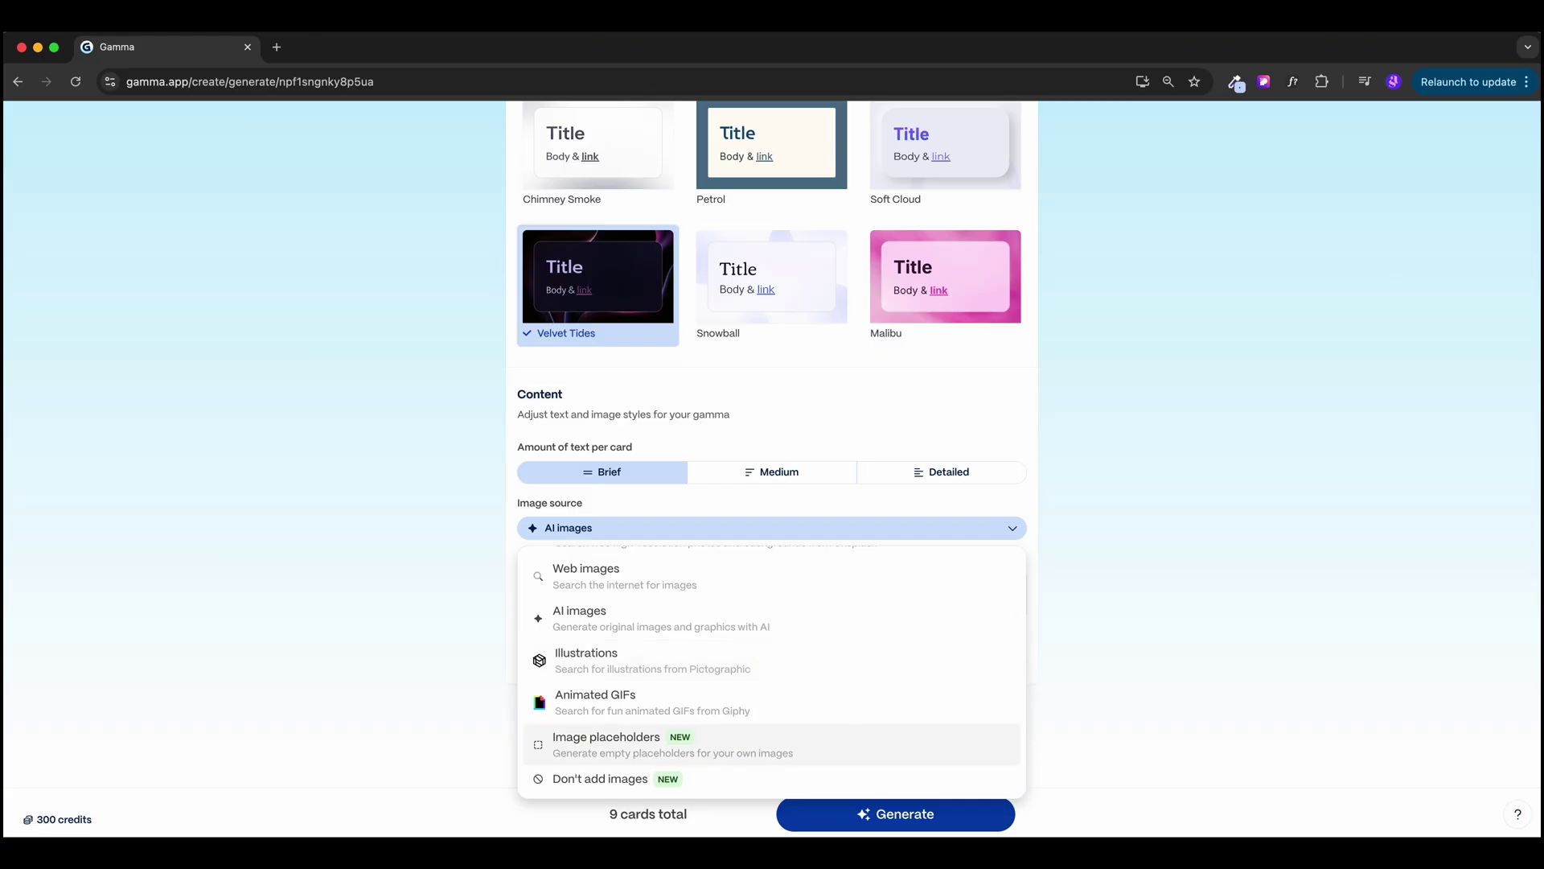
pyautogui.click(604, 740)
pyautogui.click(895, 813)
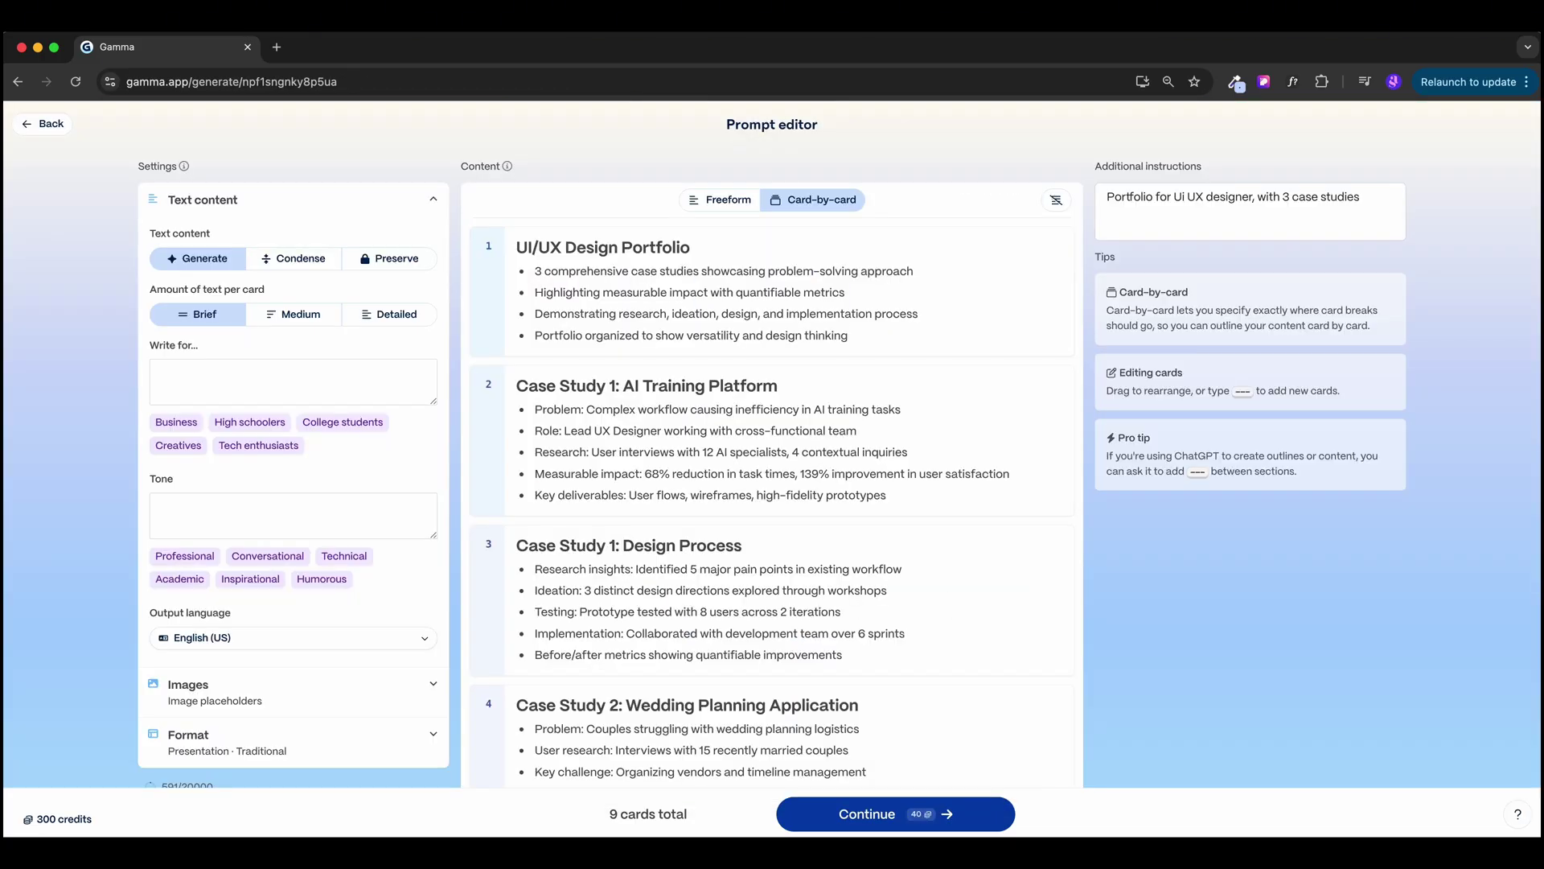
# Target 'Hiring managers' in a professional but casual tone and generate the nine-card deck.
pyautogui.click(293, 381)
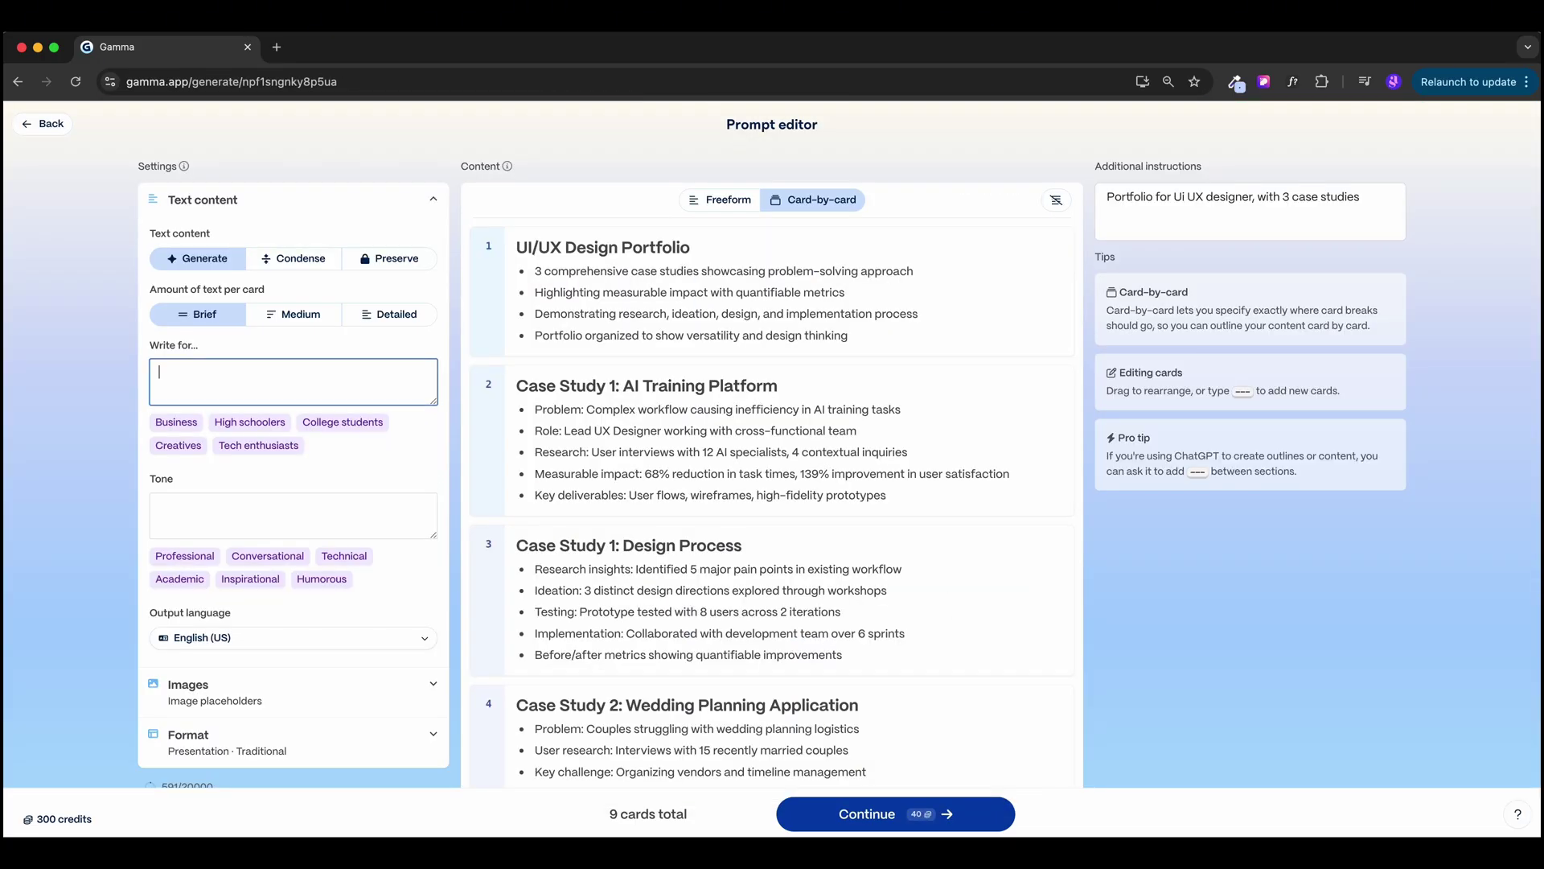
pyautogui.write('Hi')
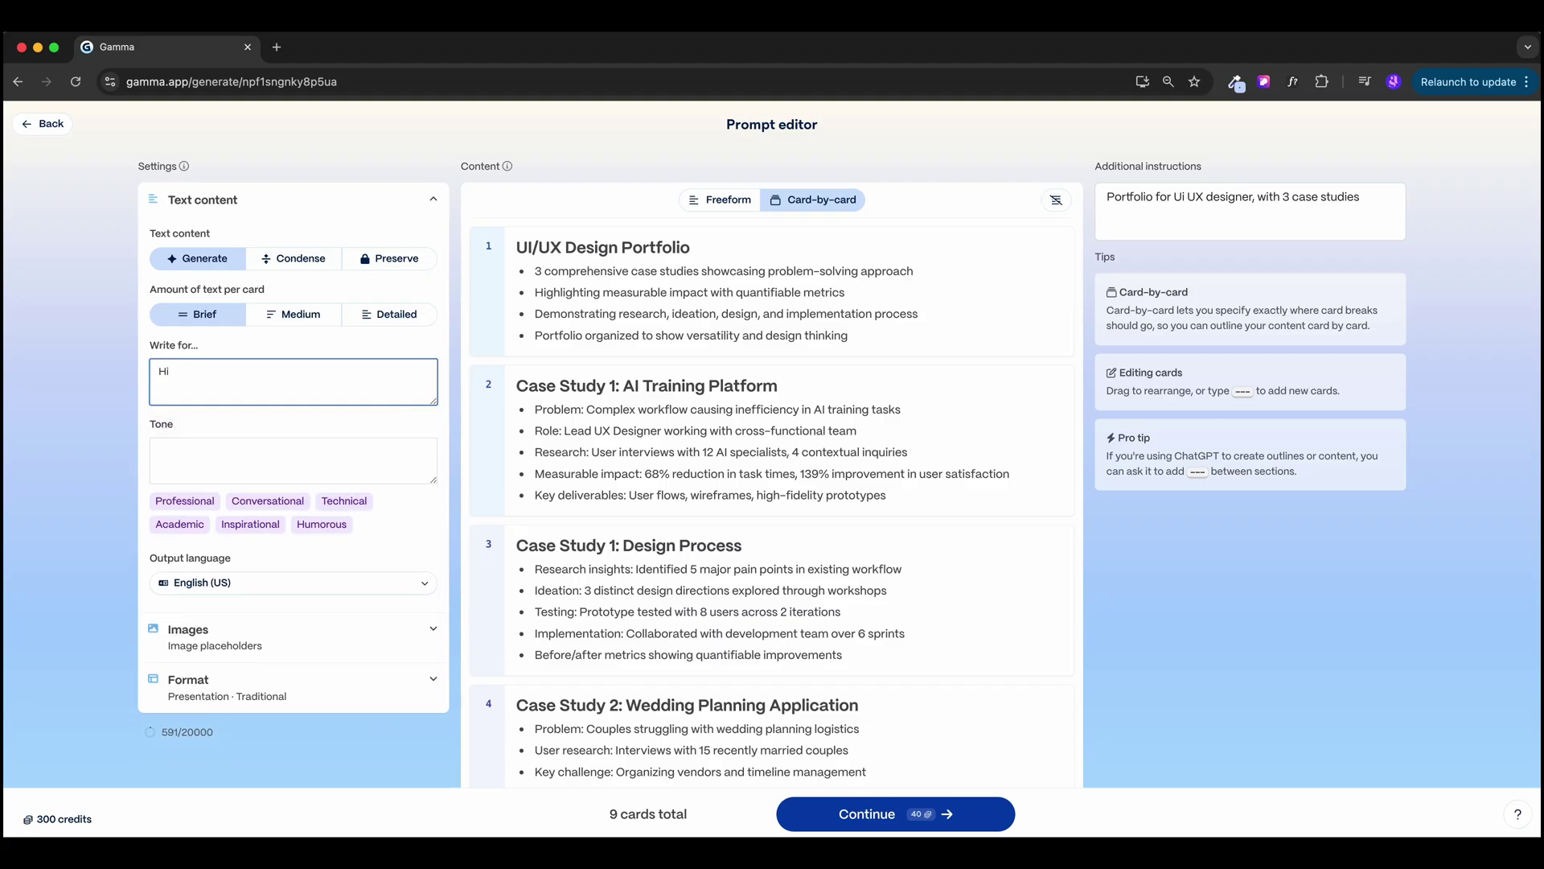
pyautogui.press('Tab')
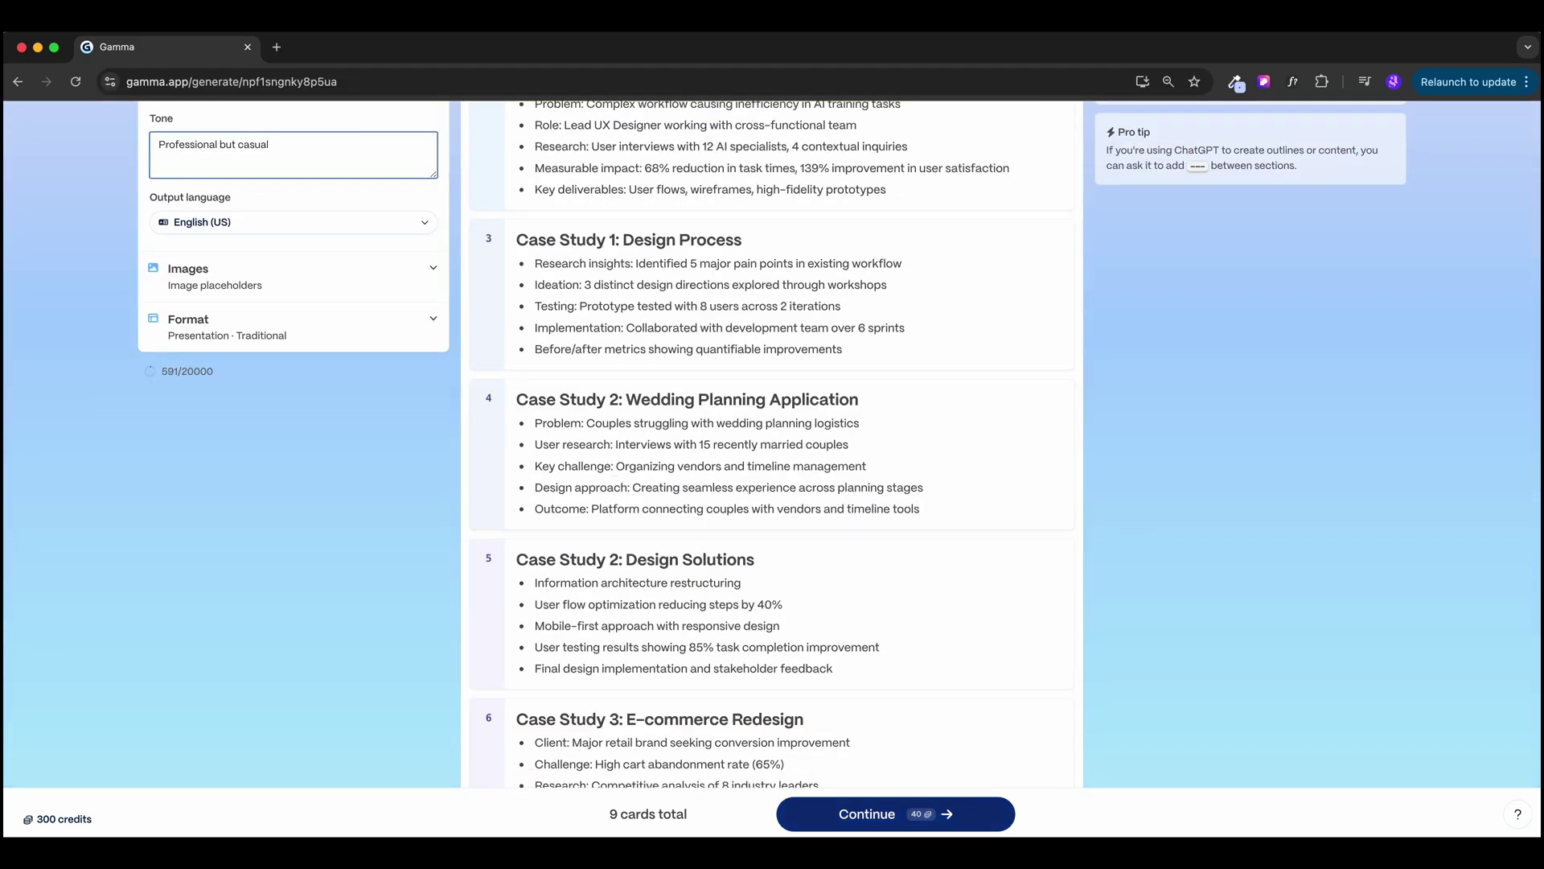
pyautogui.click(877, 816)
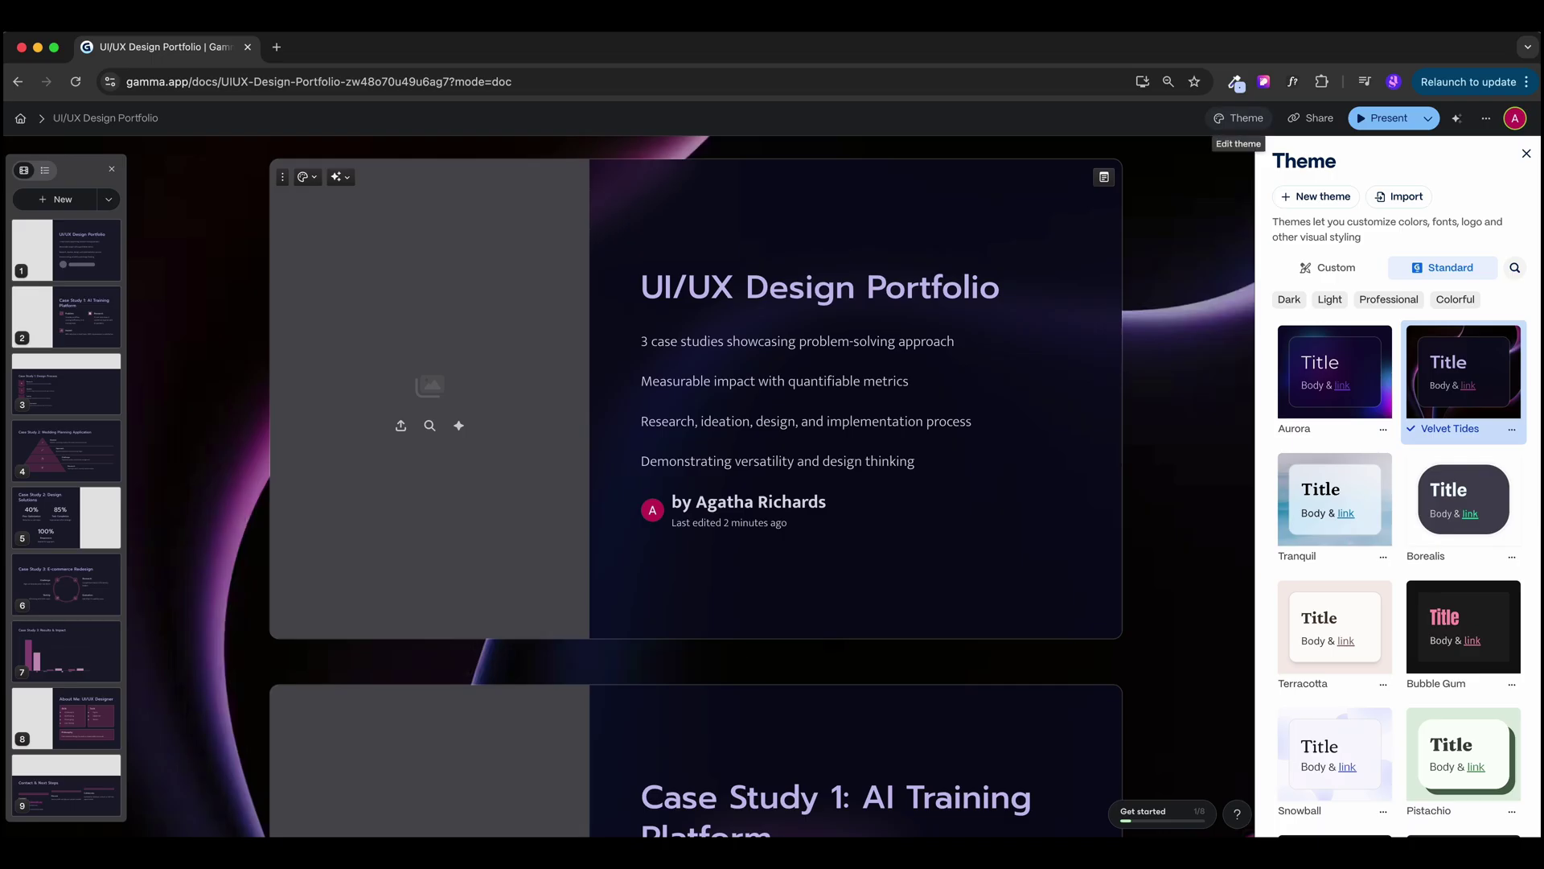
# Start customizing the Velvet Tides theme and remove its page background image.
pyautogui.moveTo(1464, 370)
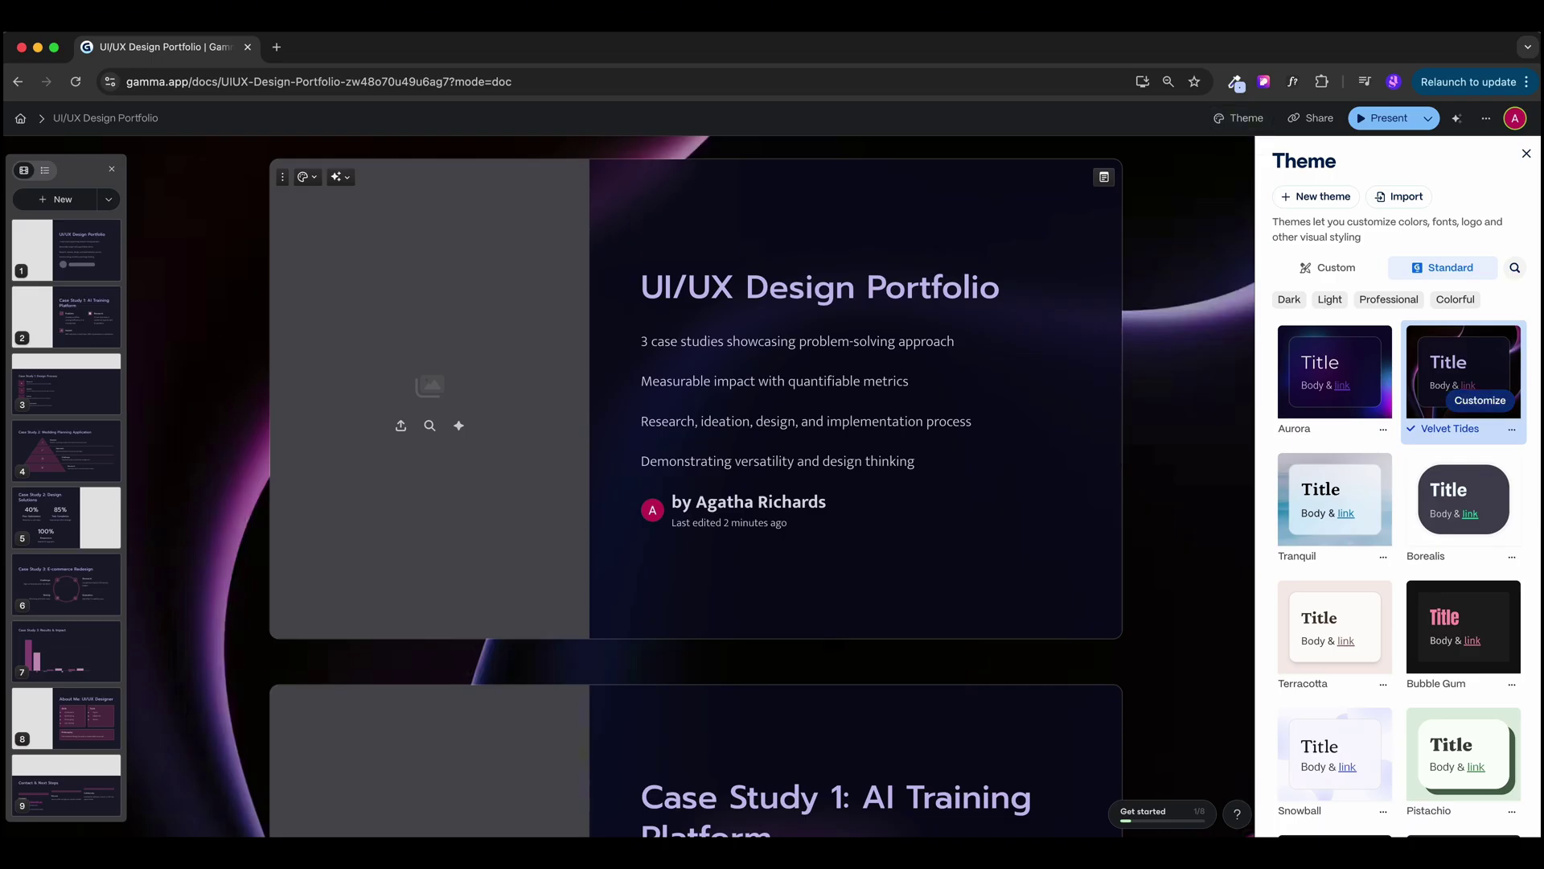
pyautogui.click(1479, 400)
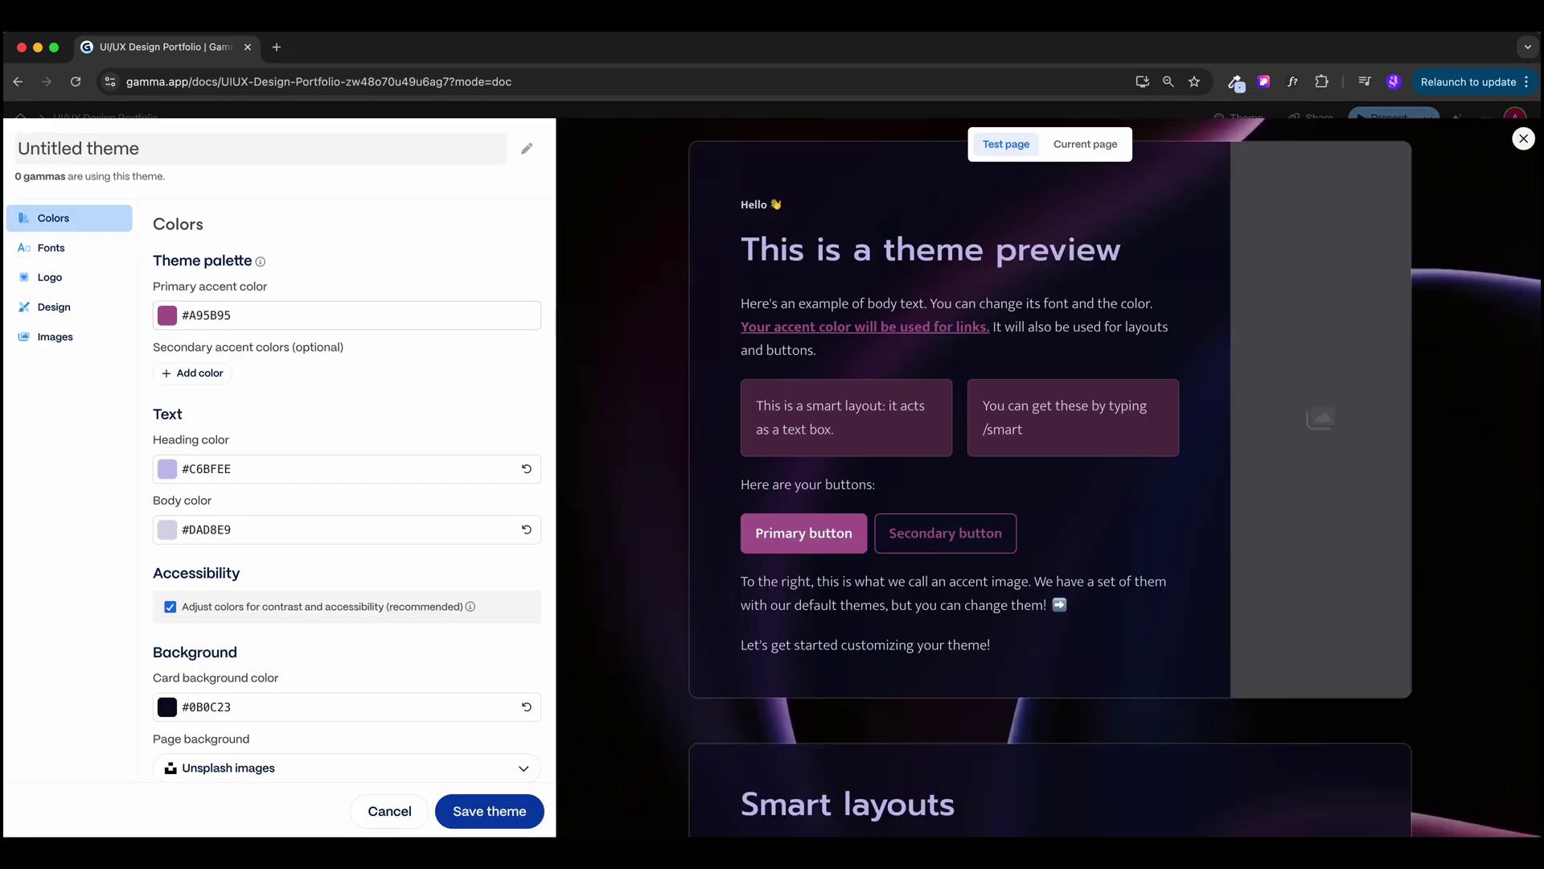
pyautogui.scroll(-5, 526, 593)
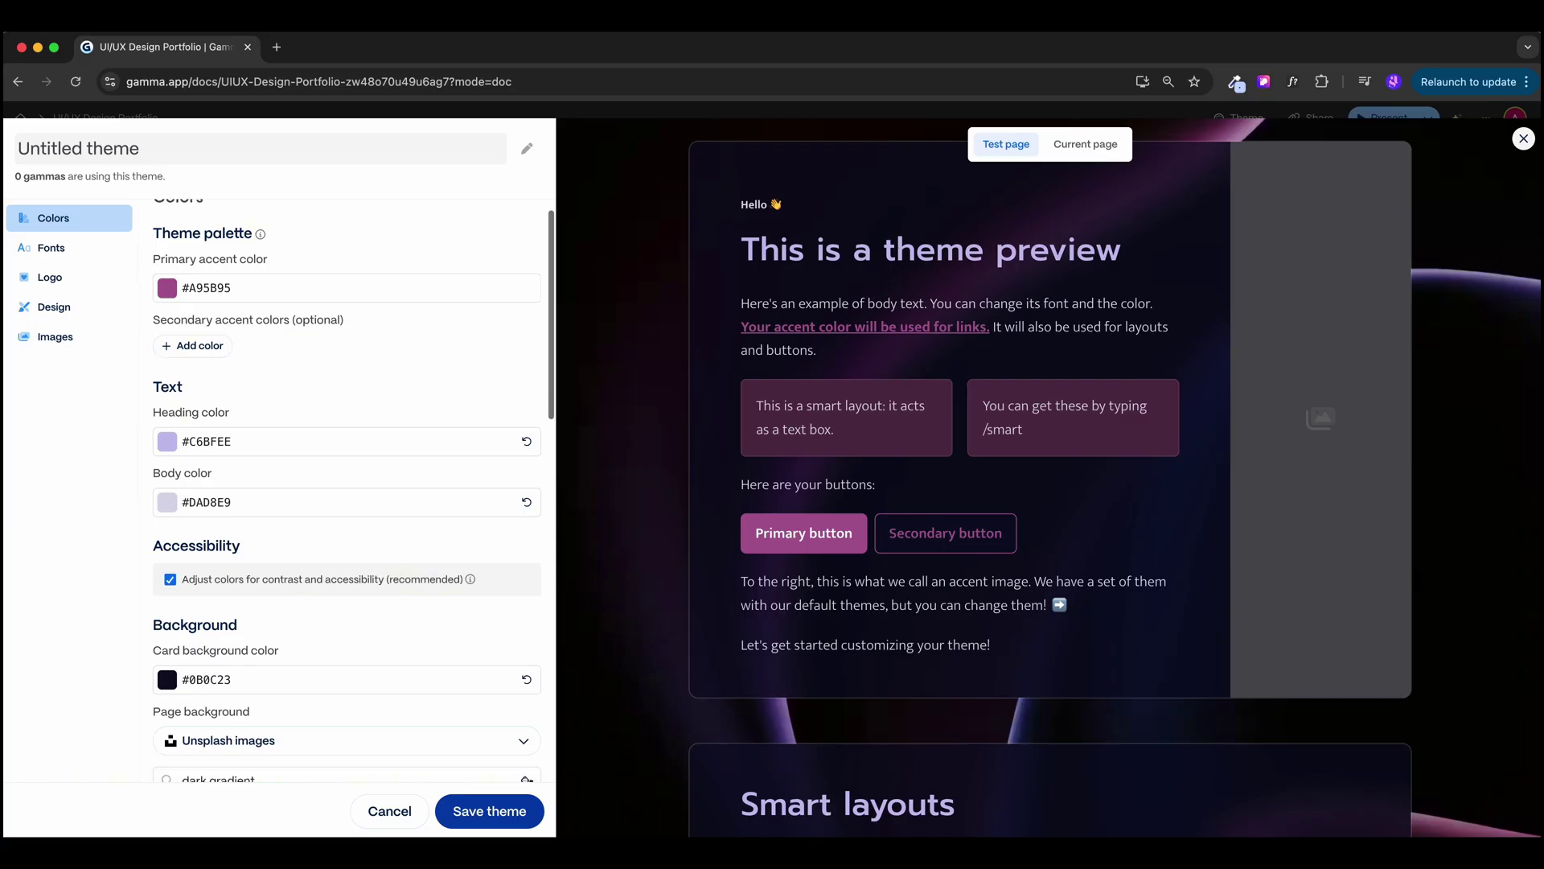
pyautogui.scroll(-2, 346, 563)
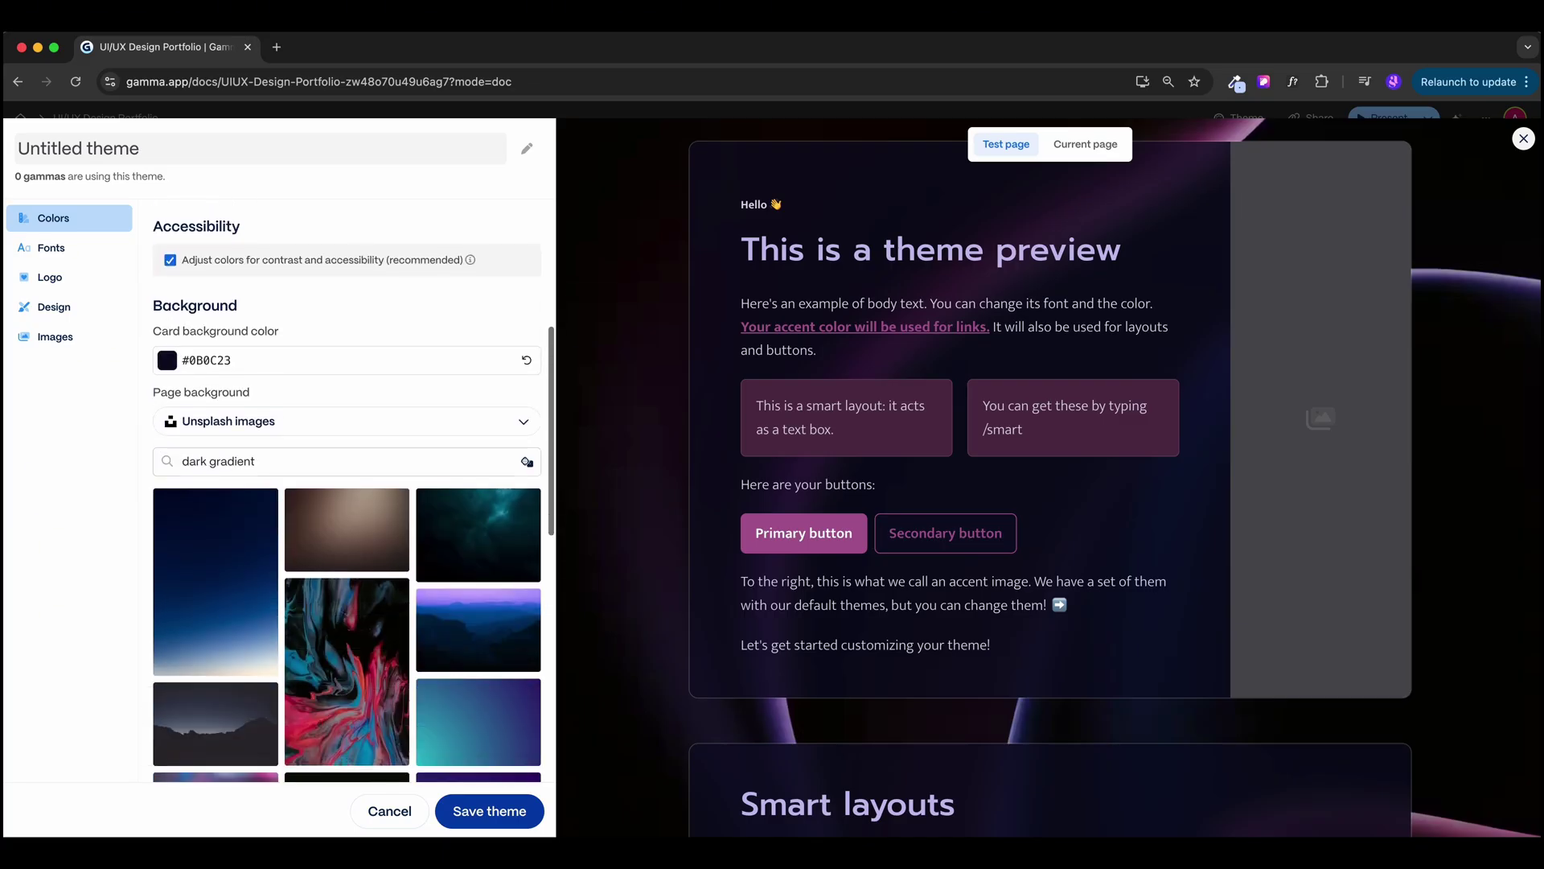
pyautogui.click(347, 443)
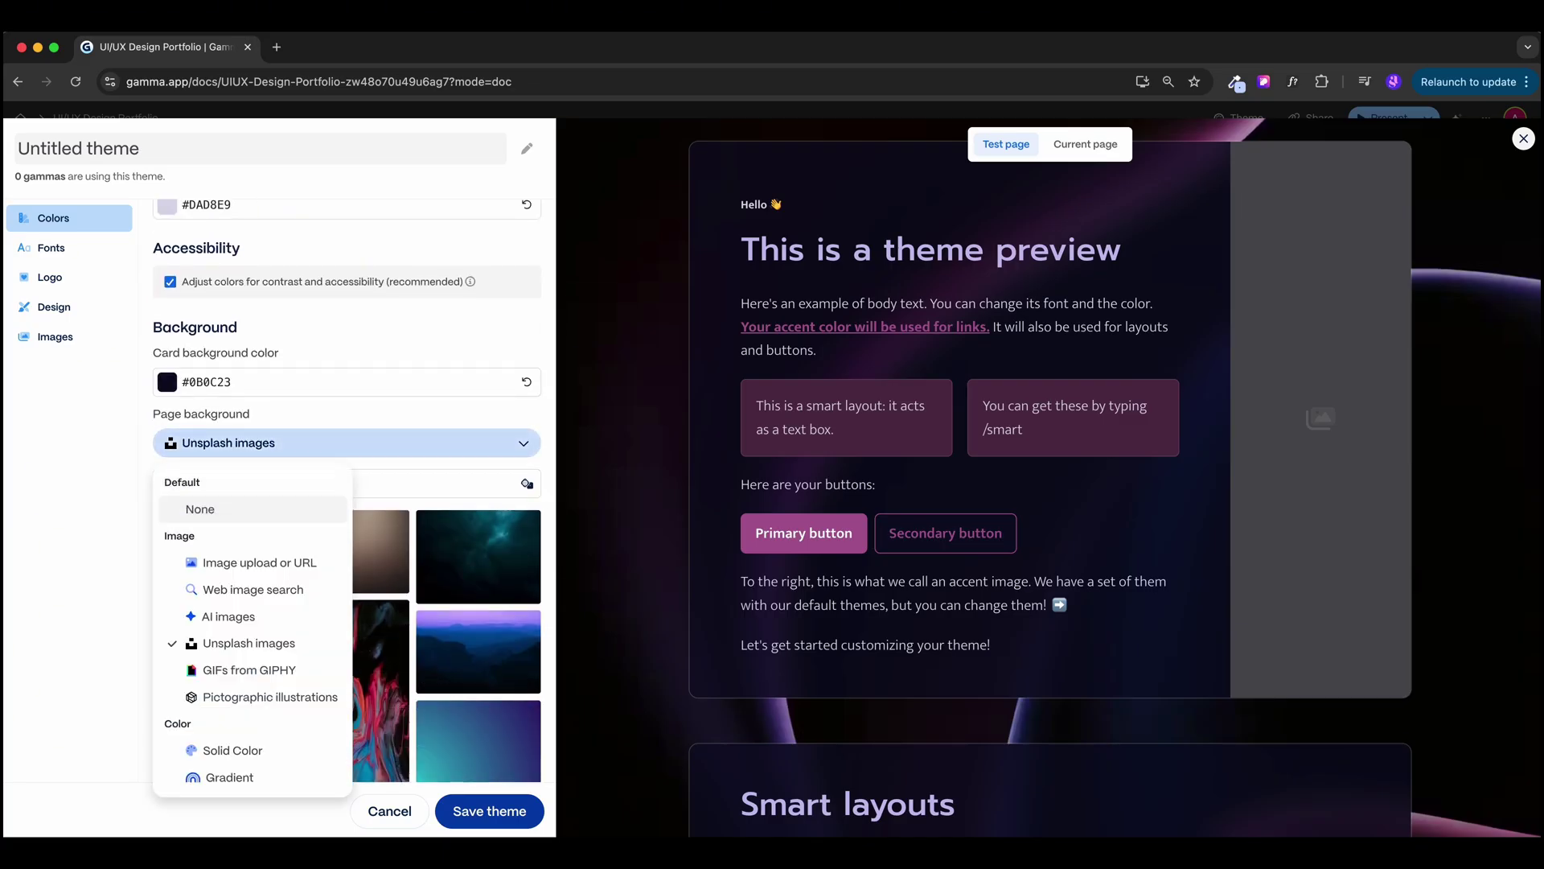
pyautogui.click(199, 508)
pyautogui.scroll(-15, 1050, 477)
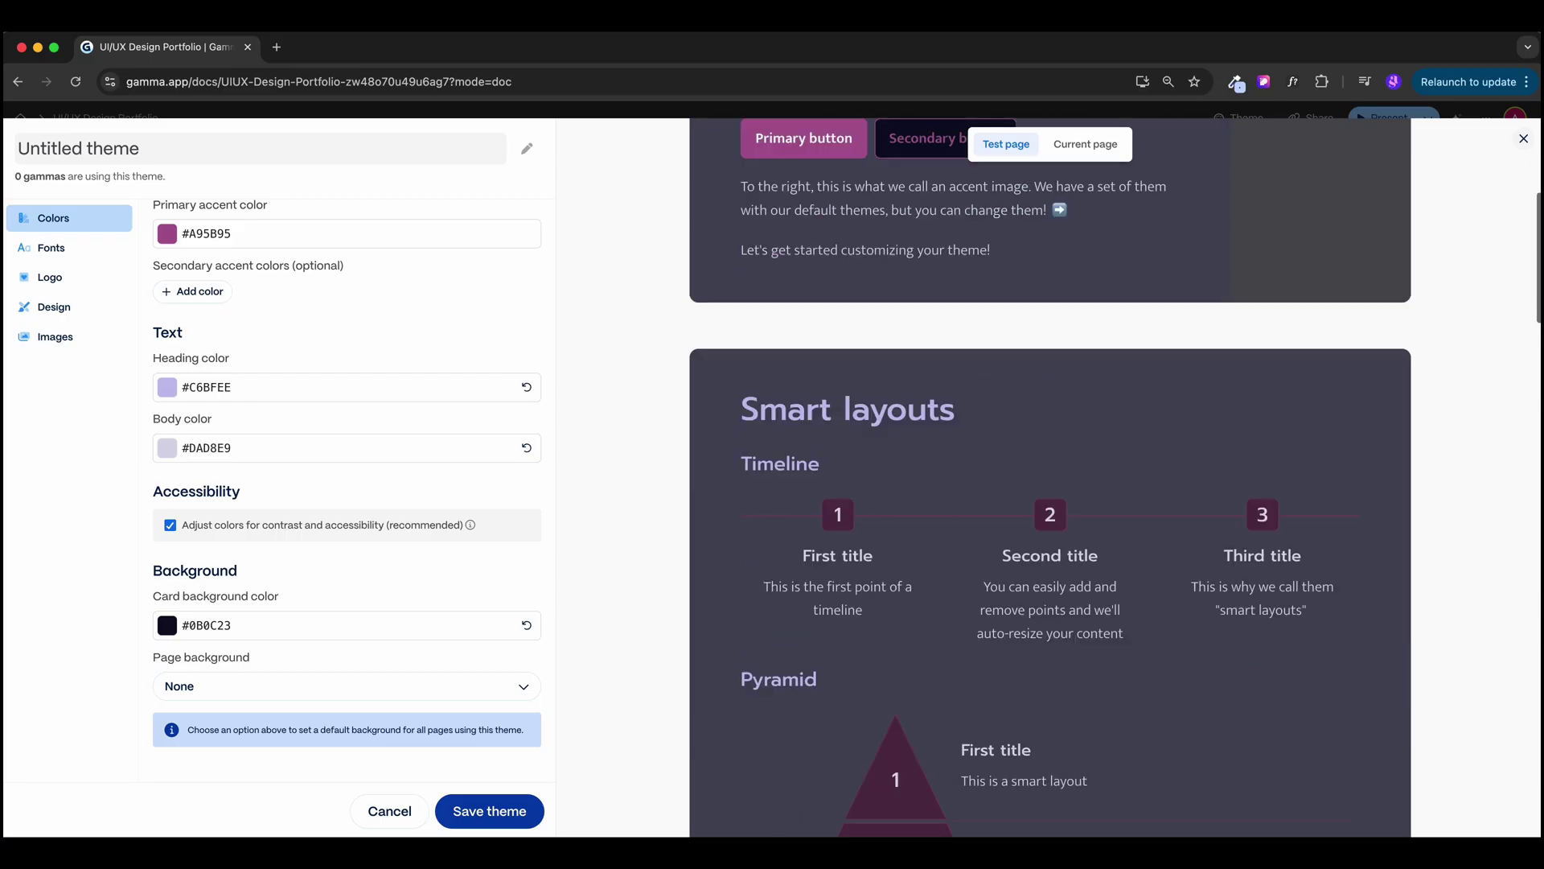
pyautogui.scroll(15, 1050, 477)
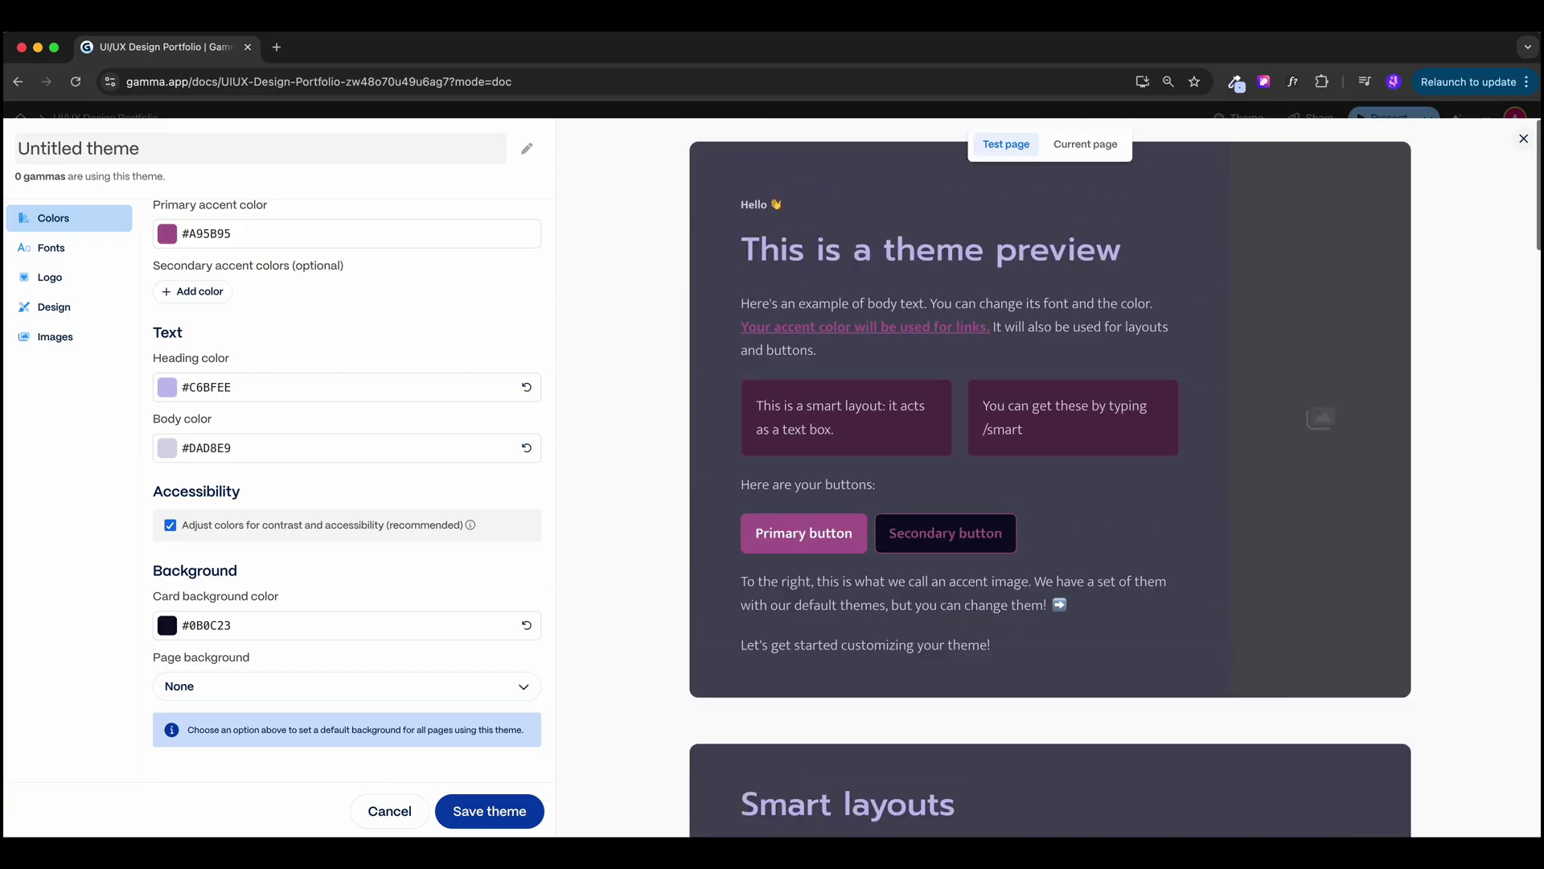
# Keep the dark card colour and set the heading font to DM Sans with -5 letter spacing.
pyautogui.click(167, 625)
pyautogui.click(51, 248)
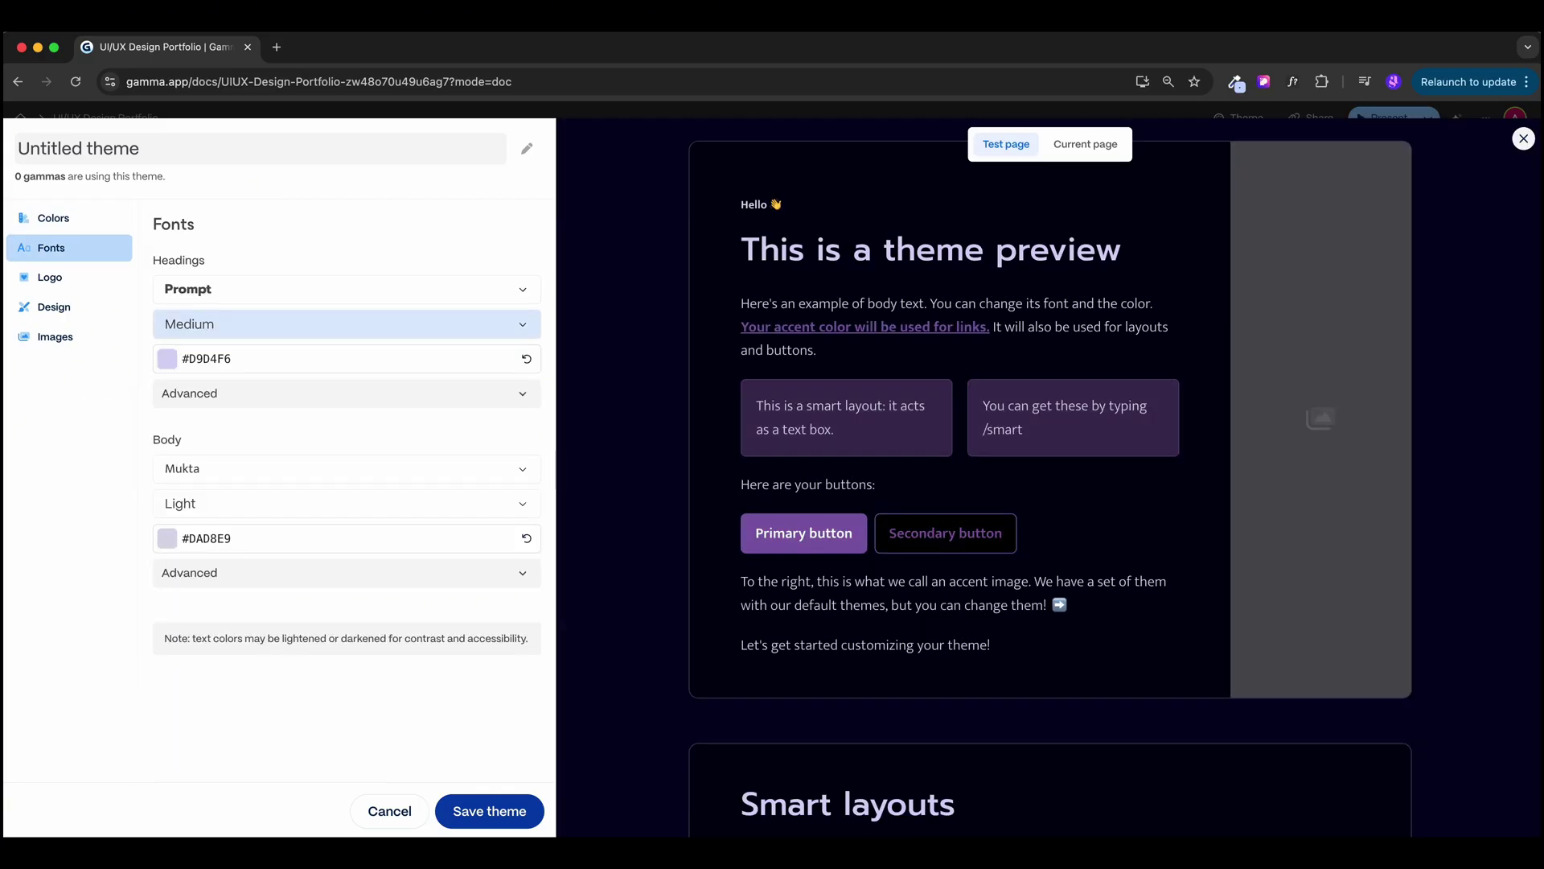
pyautogui.click(346, 289)
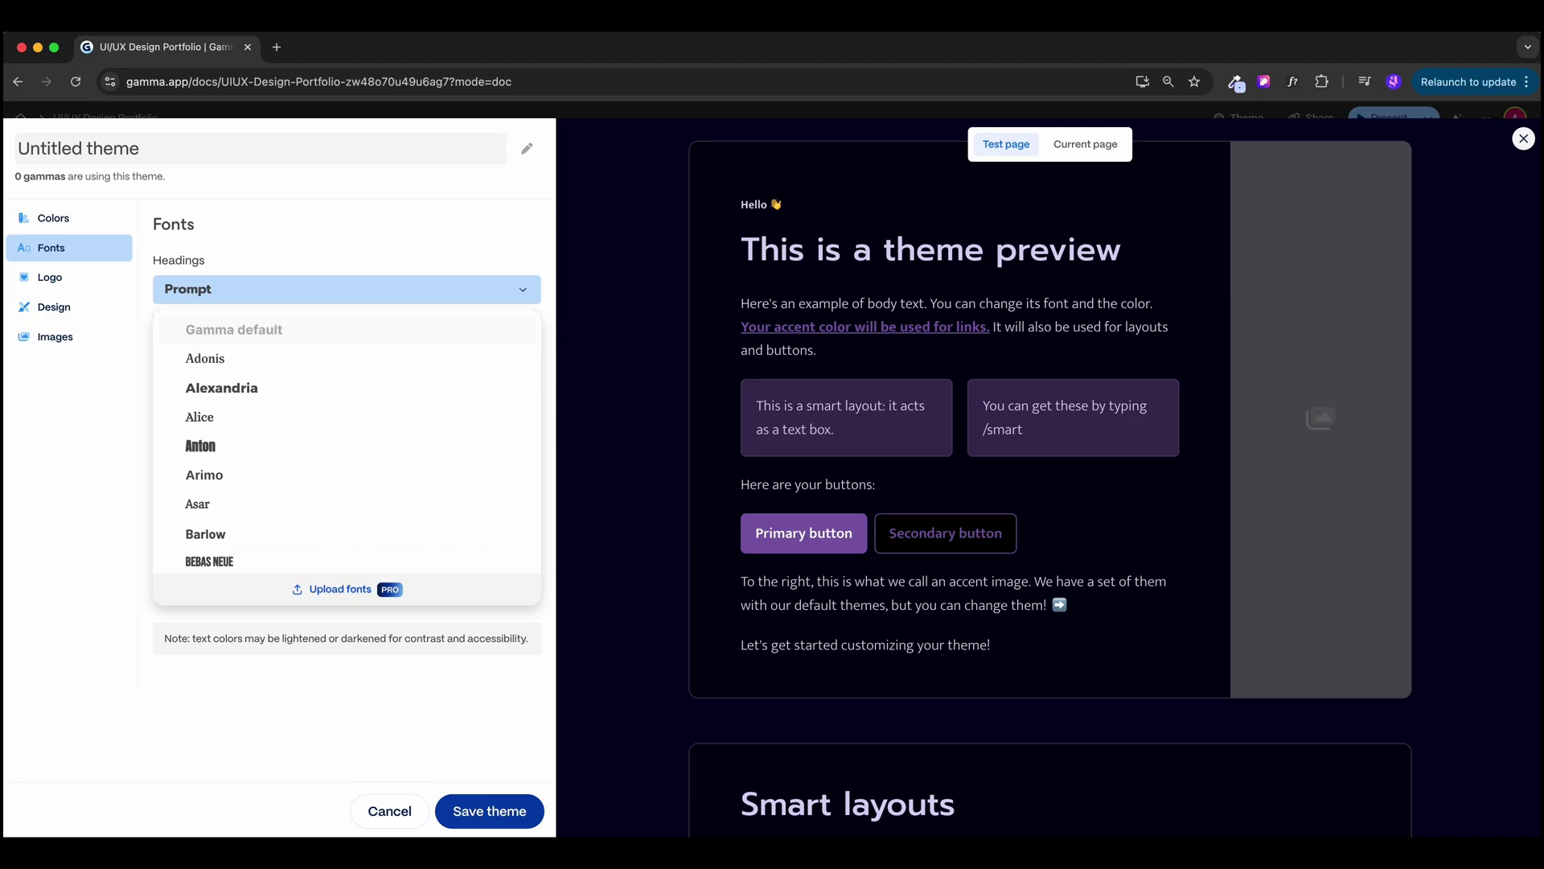
pyautogui.click(234, 329)
pyautogui.click(346, 289)
pyautogui.click(234, 329)
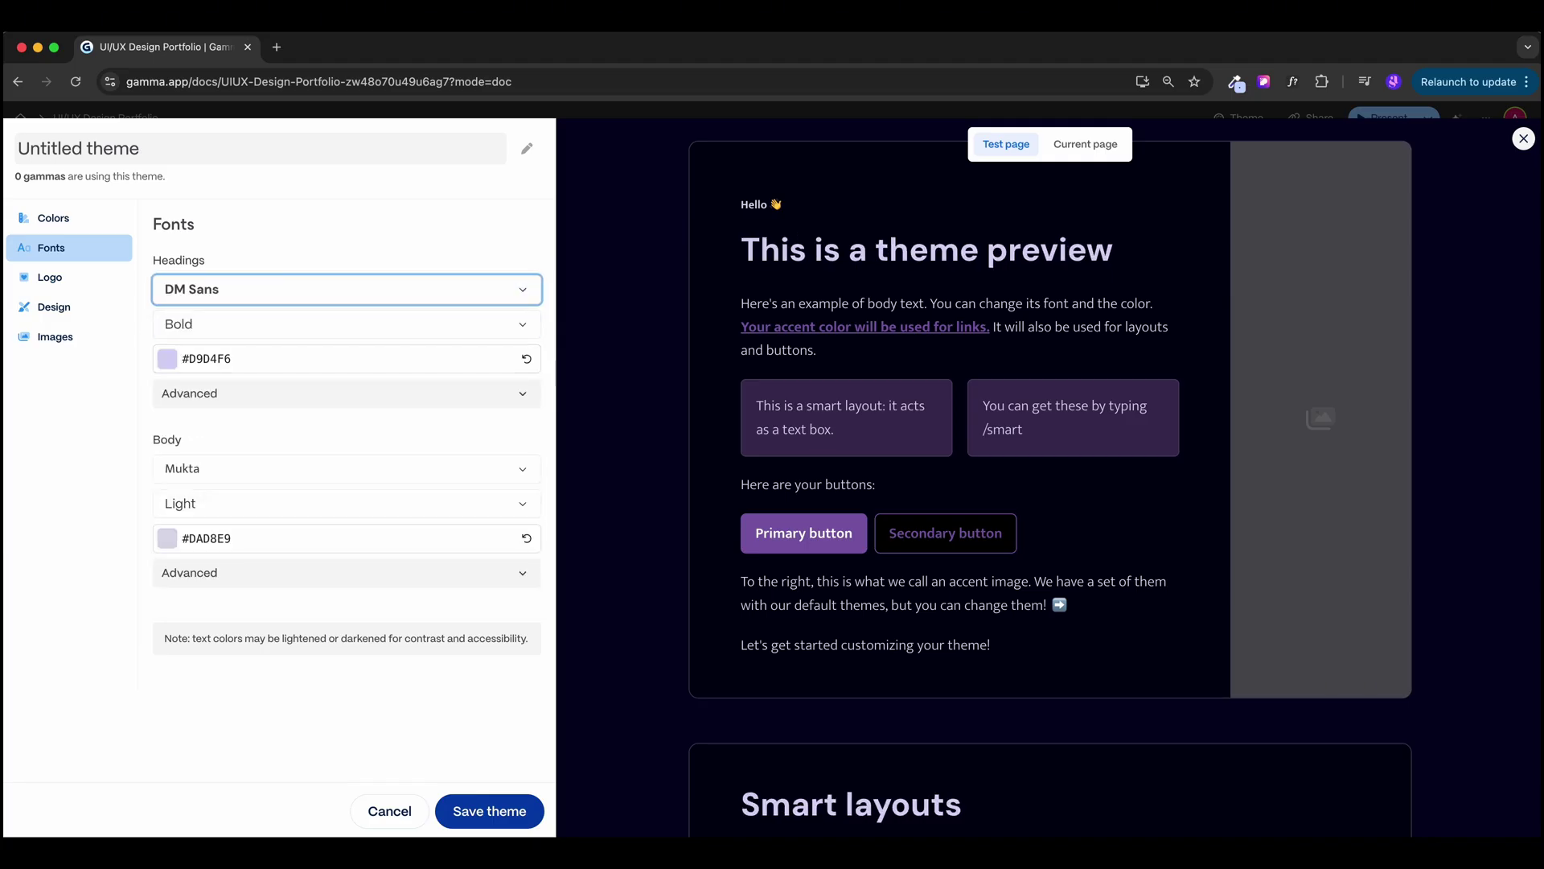
pyautogui.click(495, 394)
pyautogui.click(495, 457)
pyautogui.write('-5')
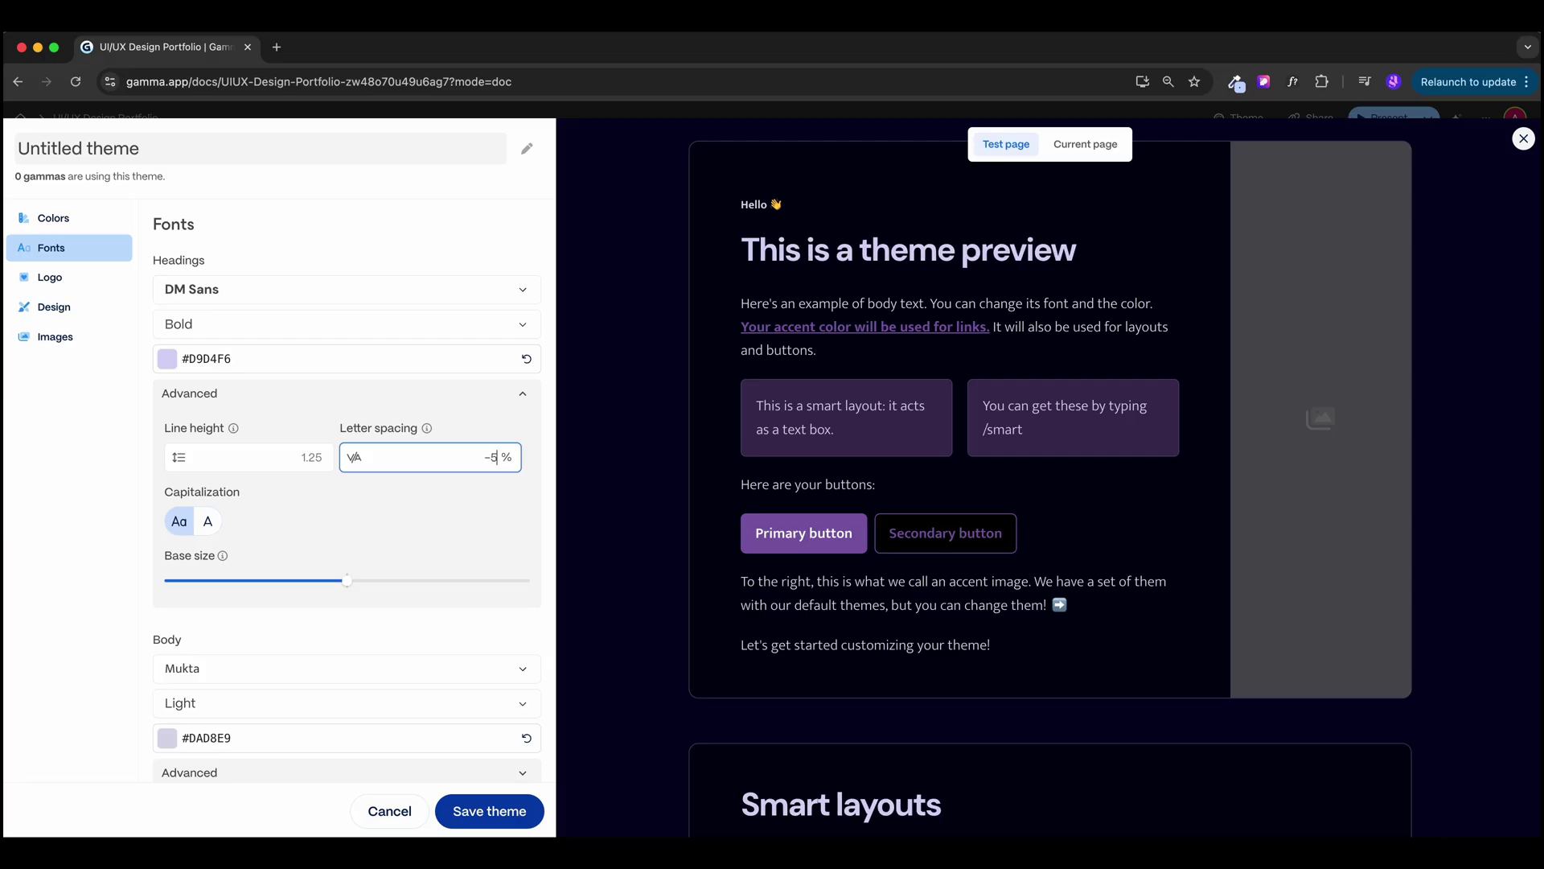
# Give the cards the roundest corners and a shadow, then save the custom theme.
pyautogui.click(49, 276)
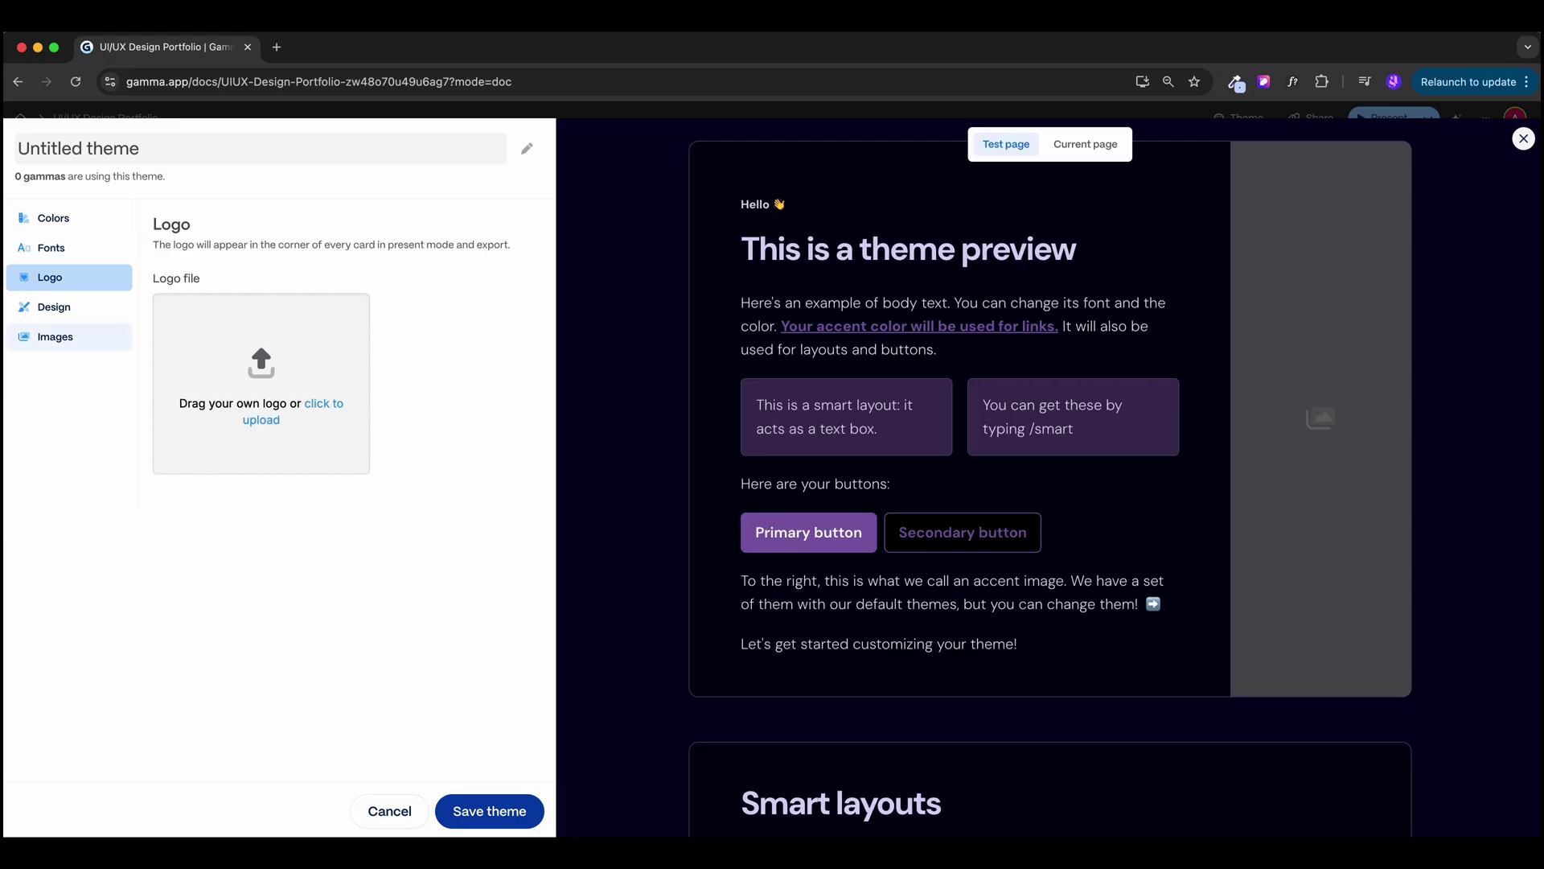
pyautogui.click(54, 306)
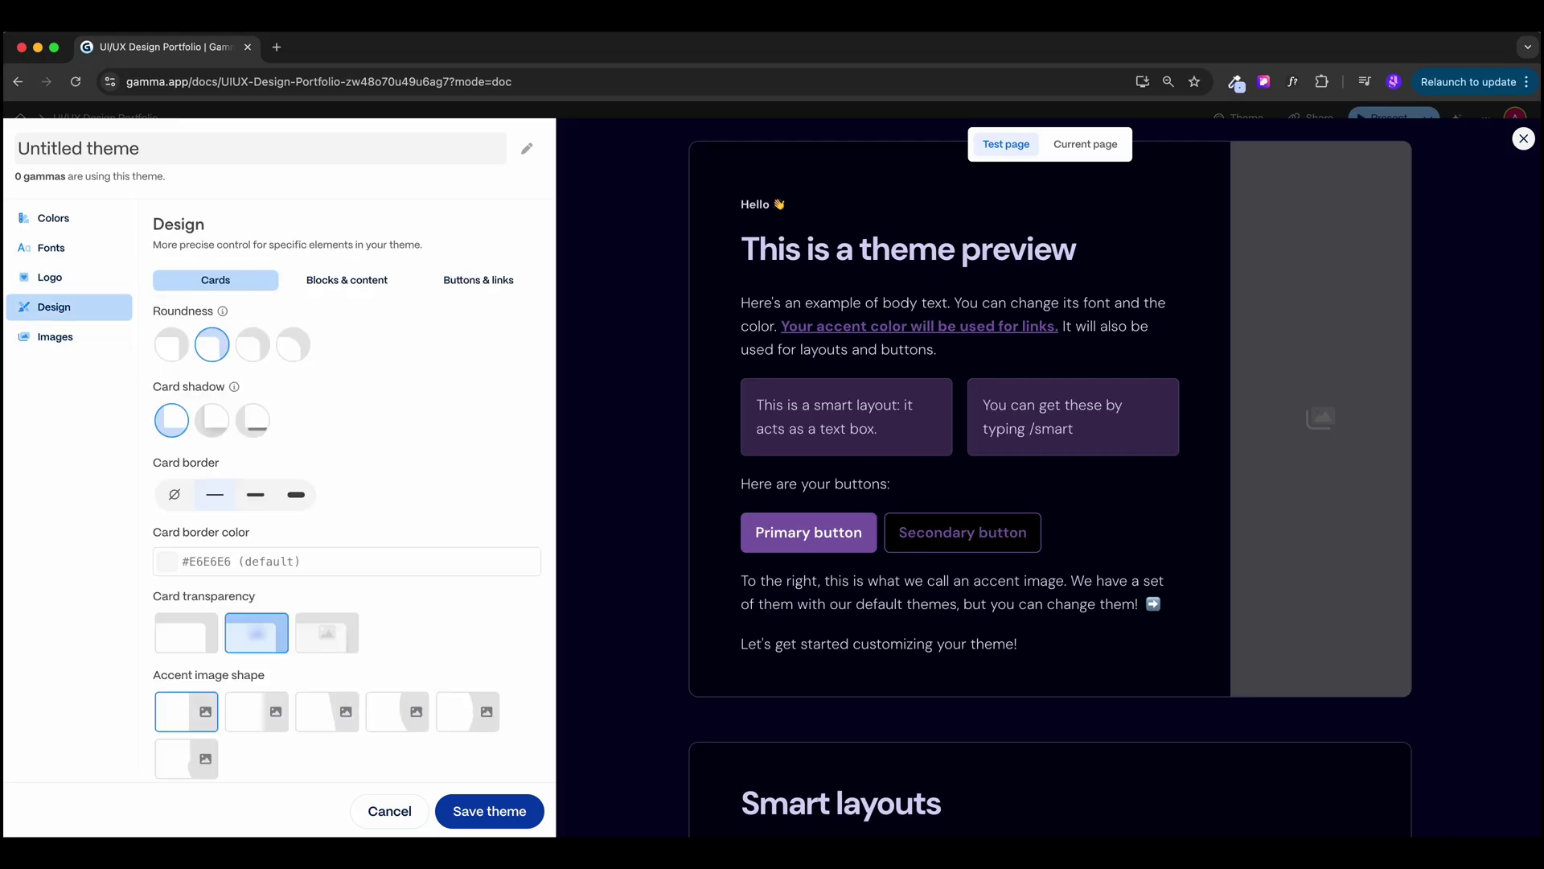
pyautogui.click(292, 345)
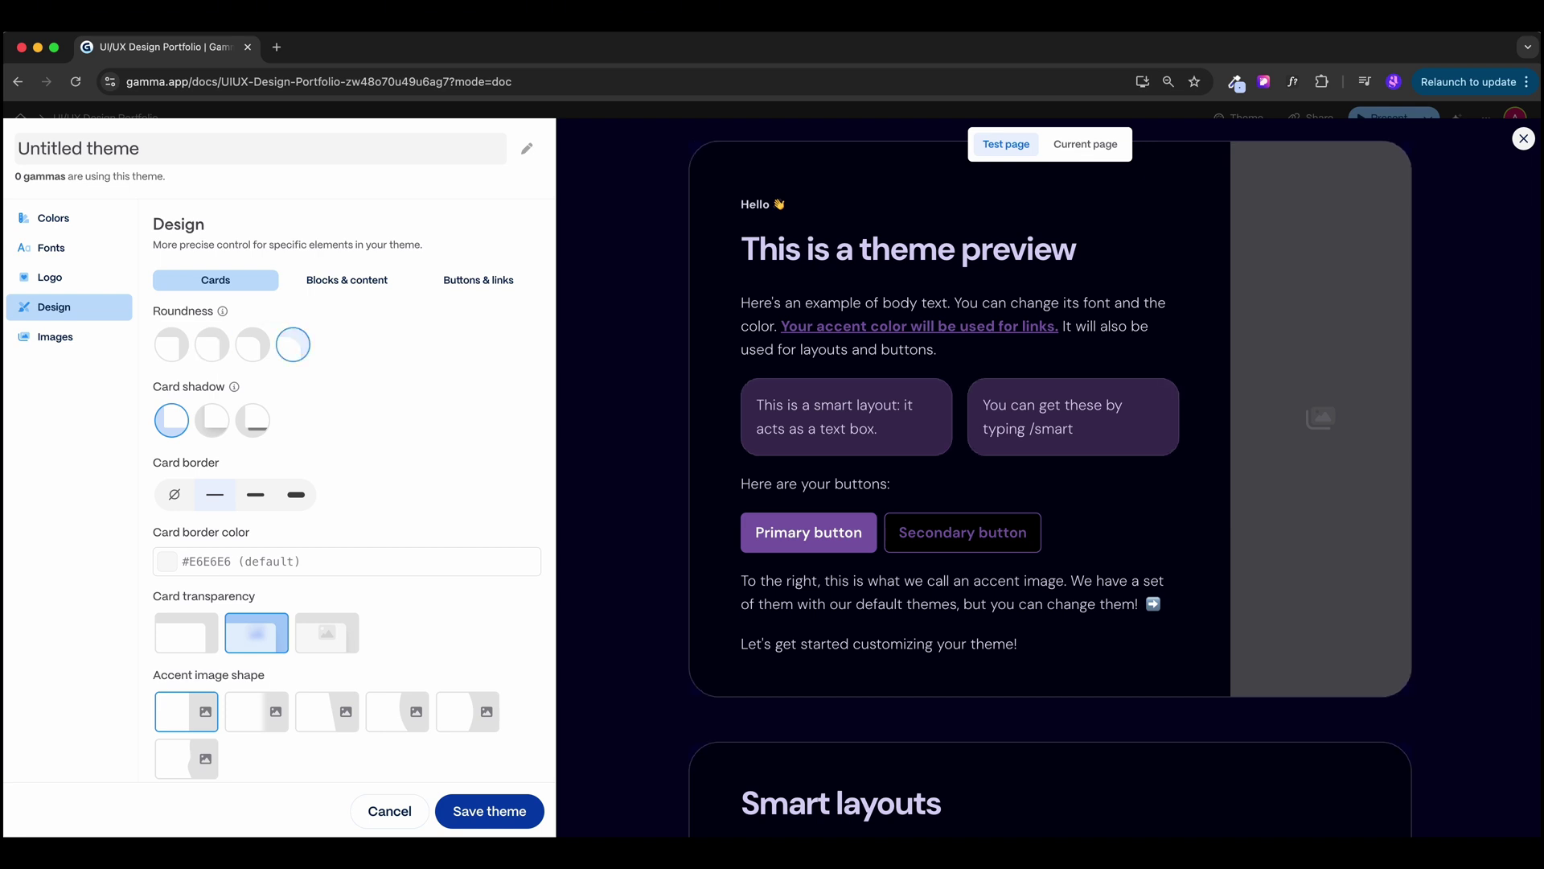
pyautogui.click(212, 419)
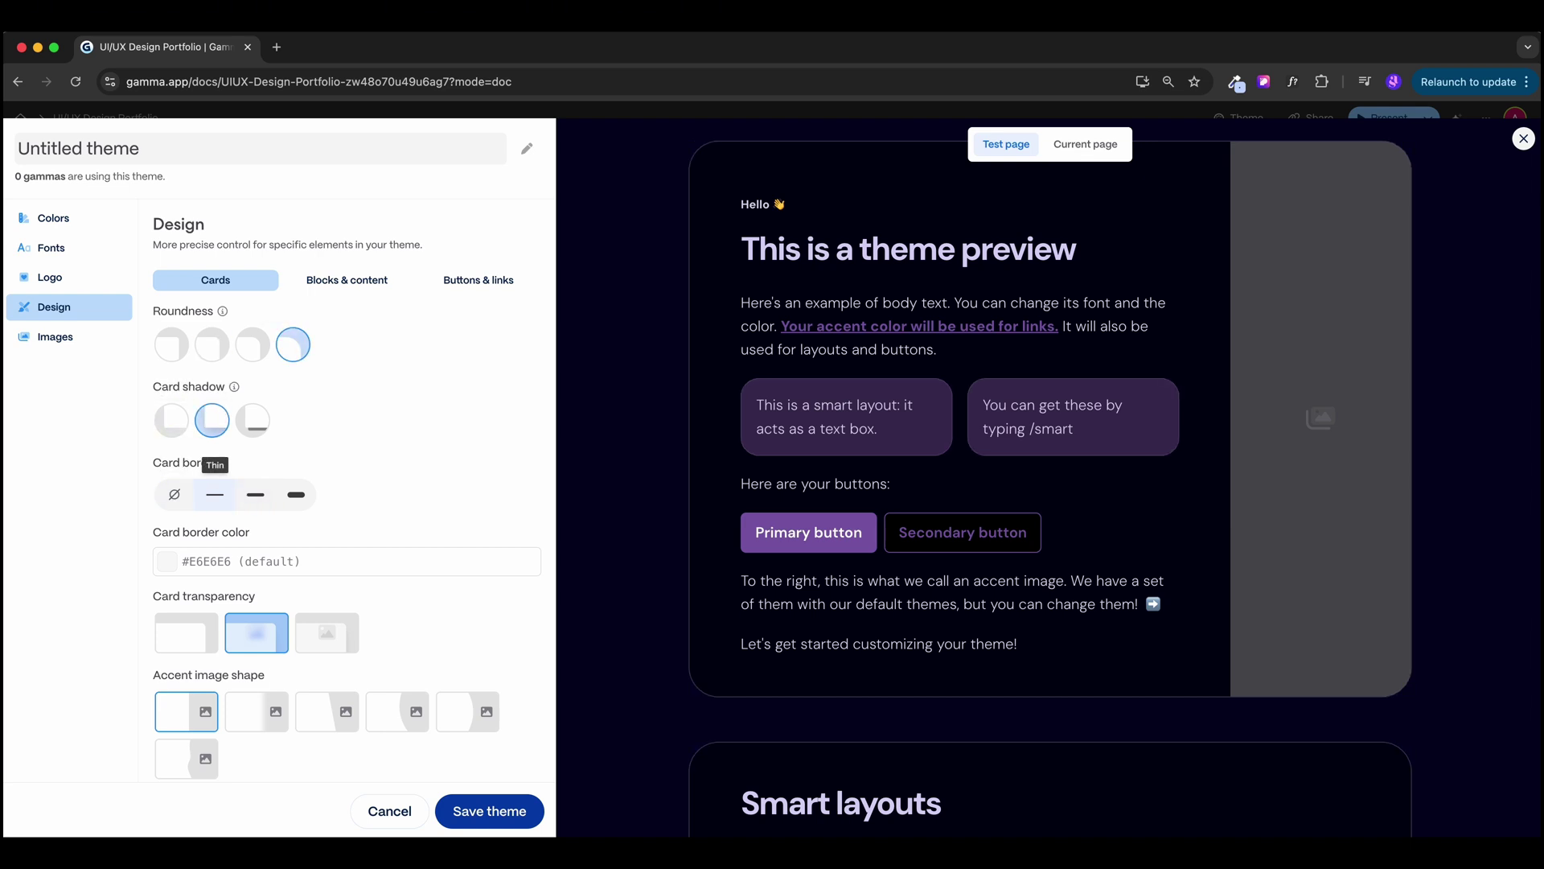
pyautogui.scroll(-1, 186, 667)
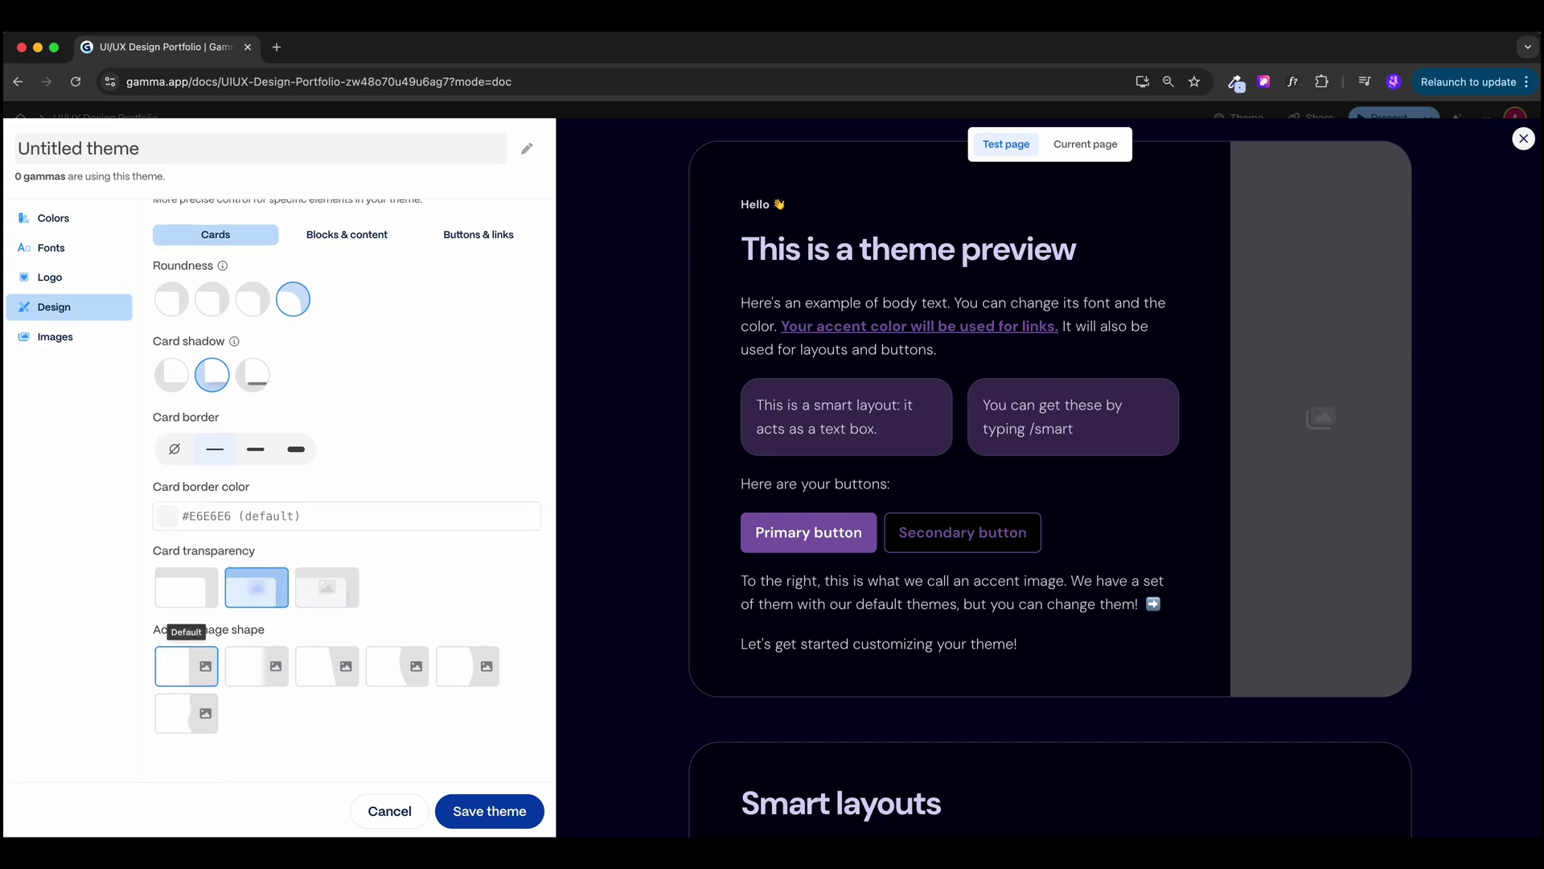
pyautogui.click(489, 810)
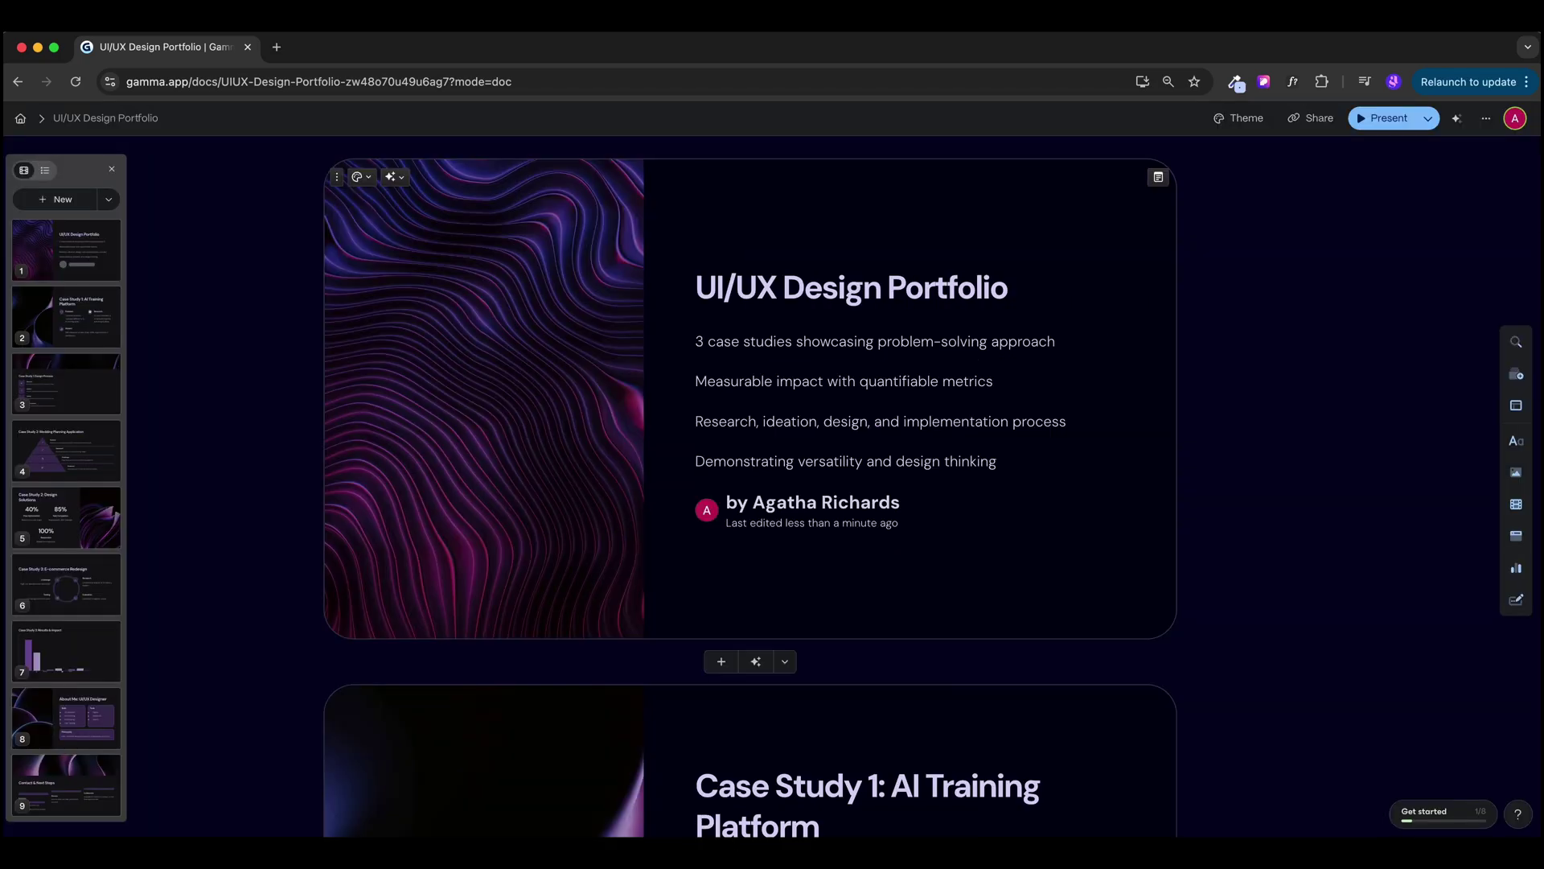
# Try the title card's top, left, right and background image layouts, then settle on the plain layout.
pyautogui.scroll(-4, 750, 486)
pyautogui.scroll(-6, 750, 486)
pyautogui.scroll(-8, 750, 485)
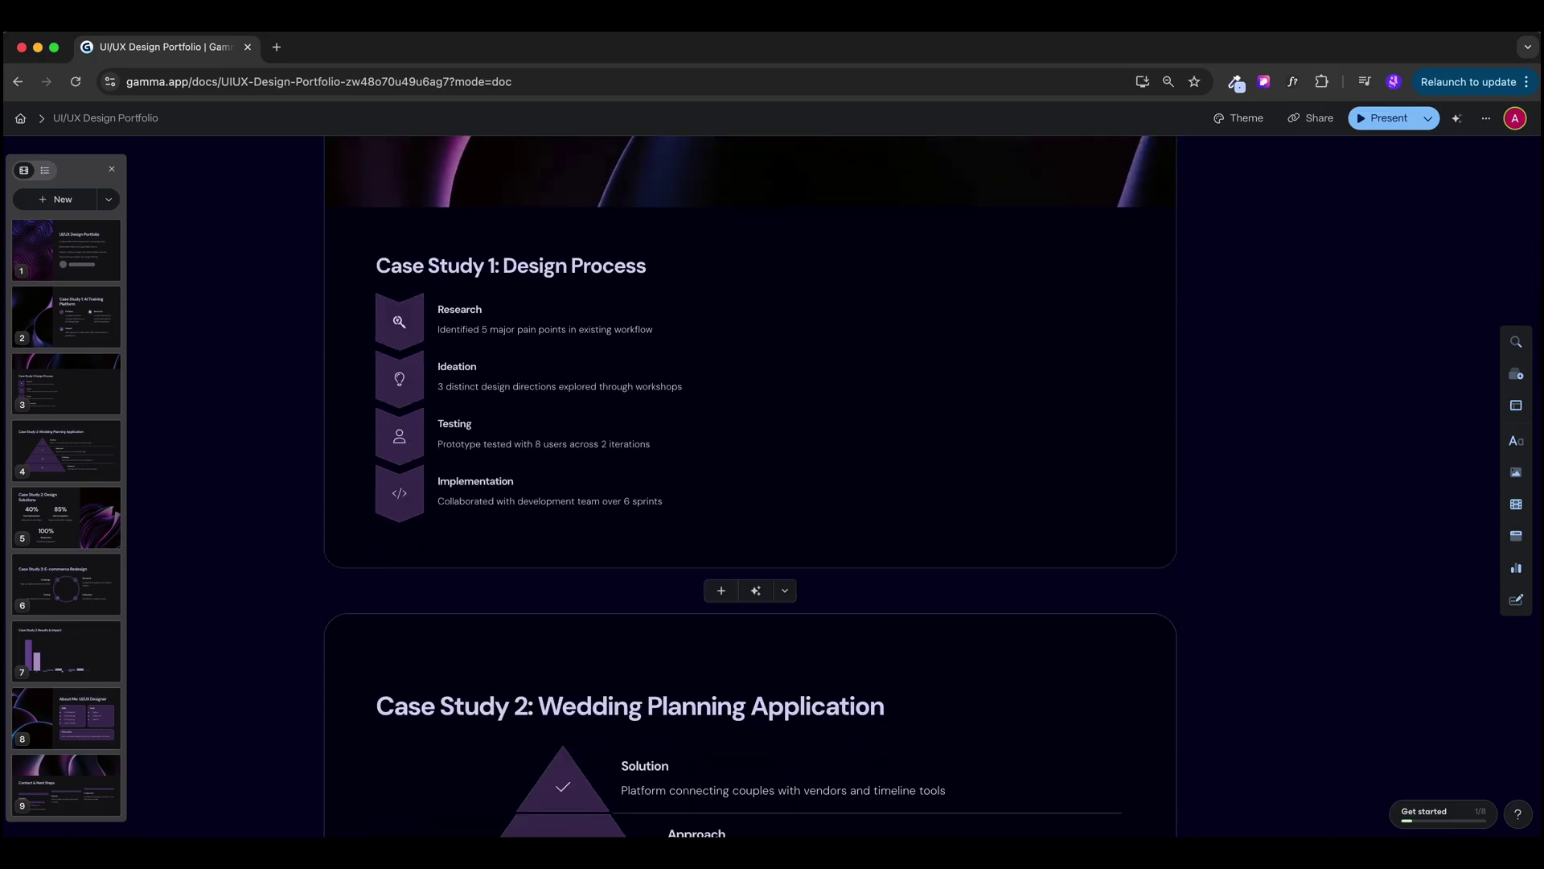
pyautogui.scroll(-10, 749, 486)
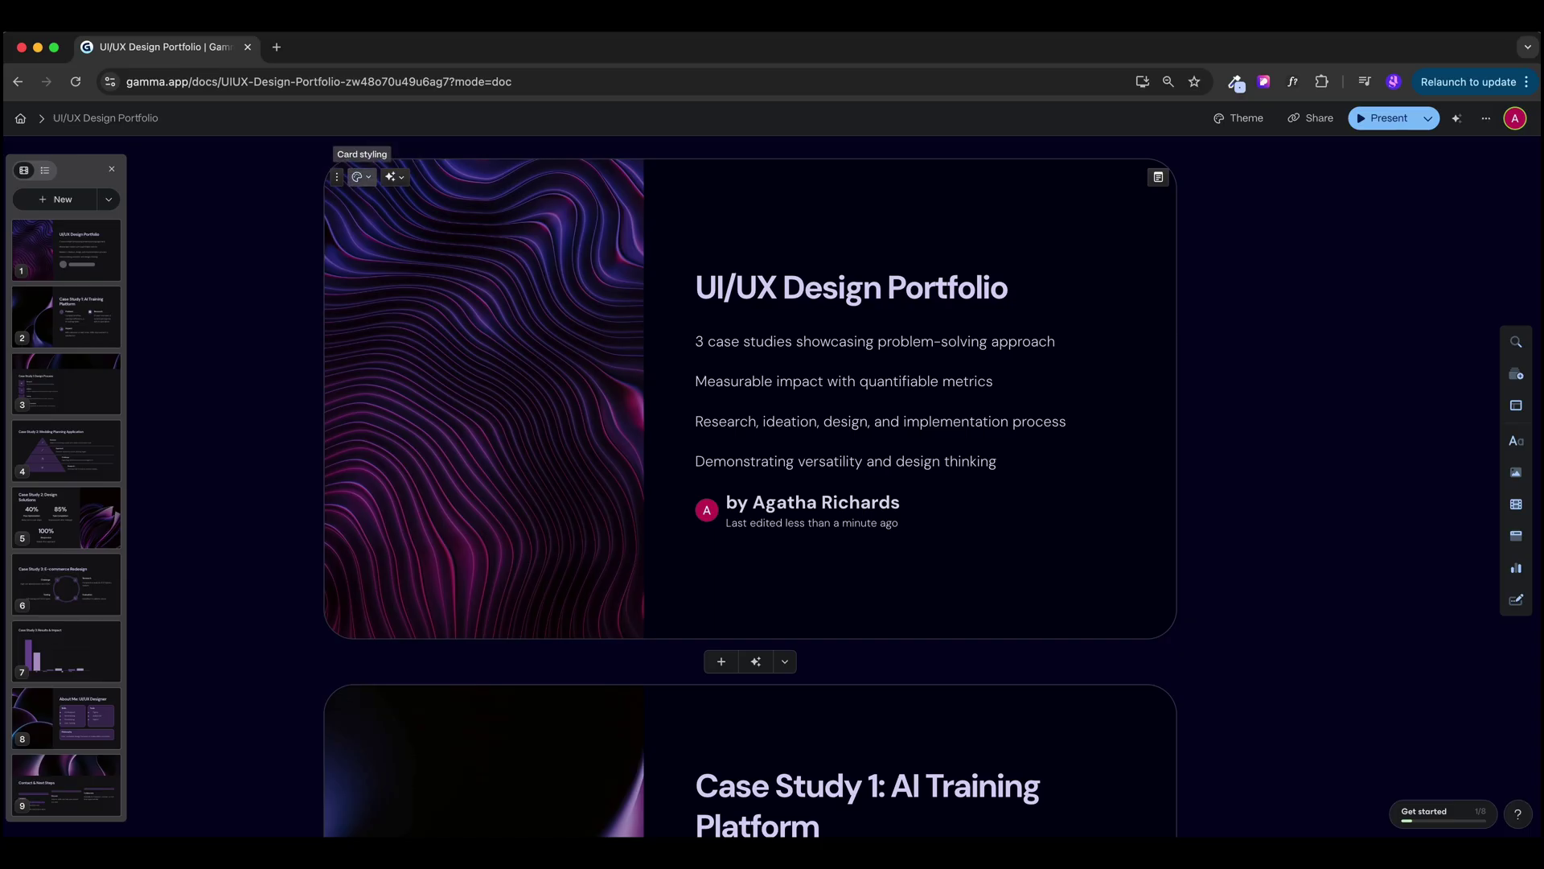
pyautogui.click(357, 177)
pyautogui.click(271, 220)
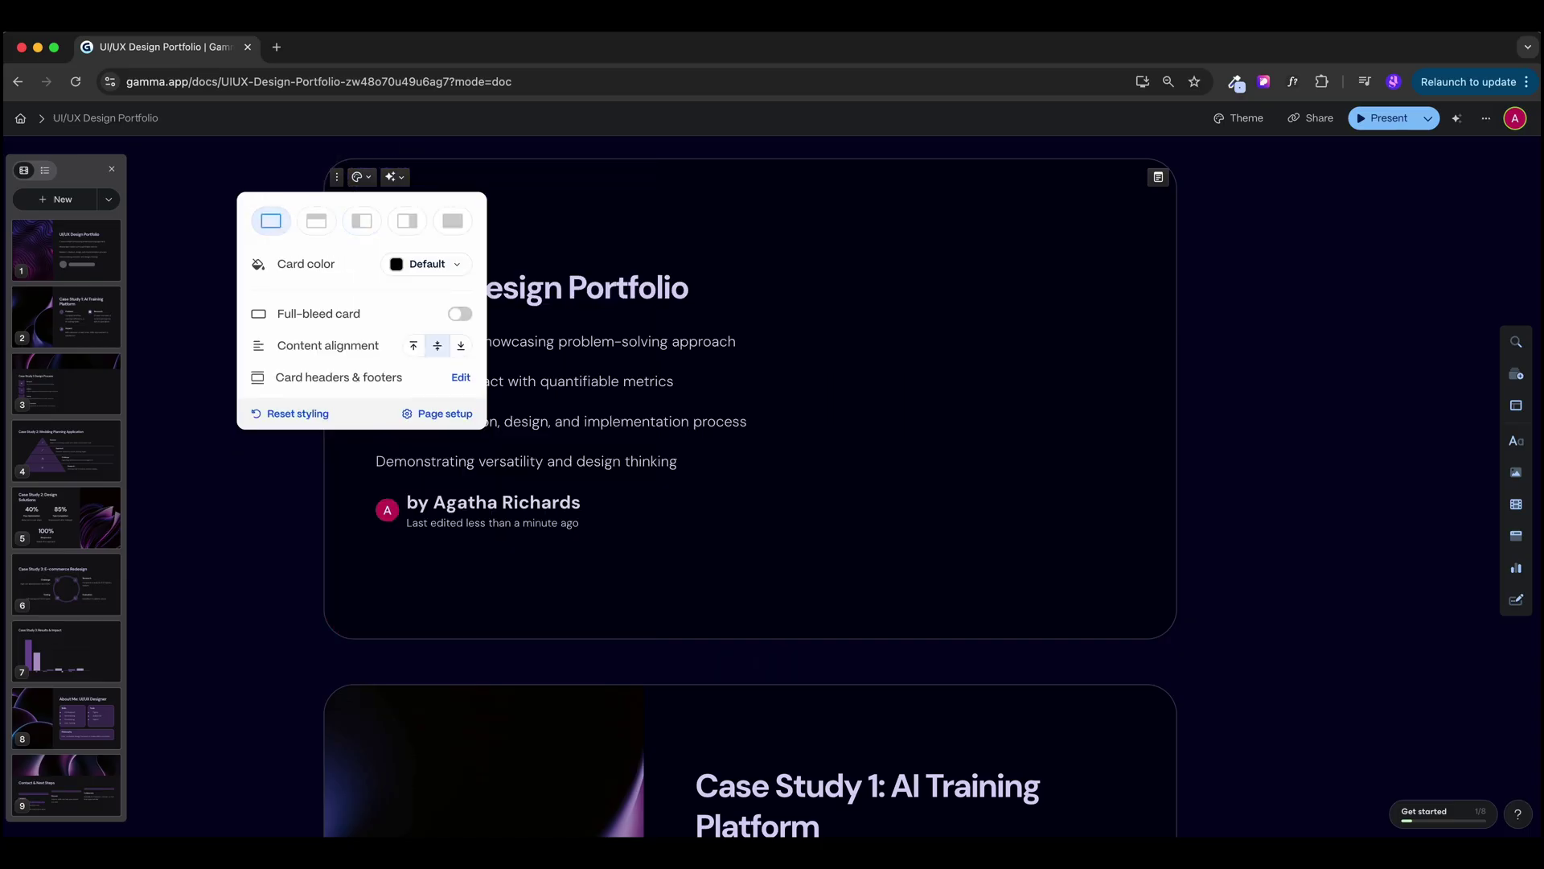
pyautogui.click(316, 220)
pyautogui.click(362, 220)
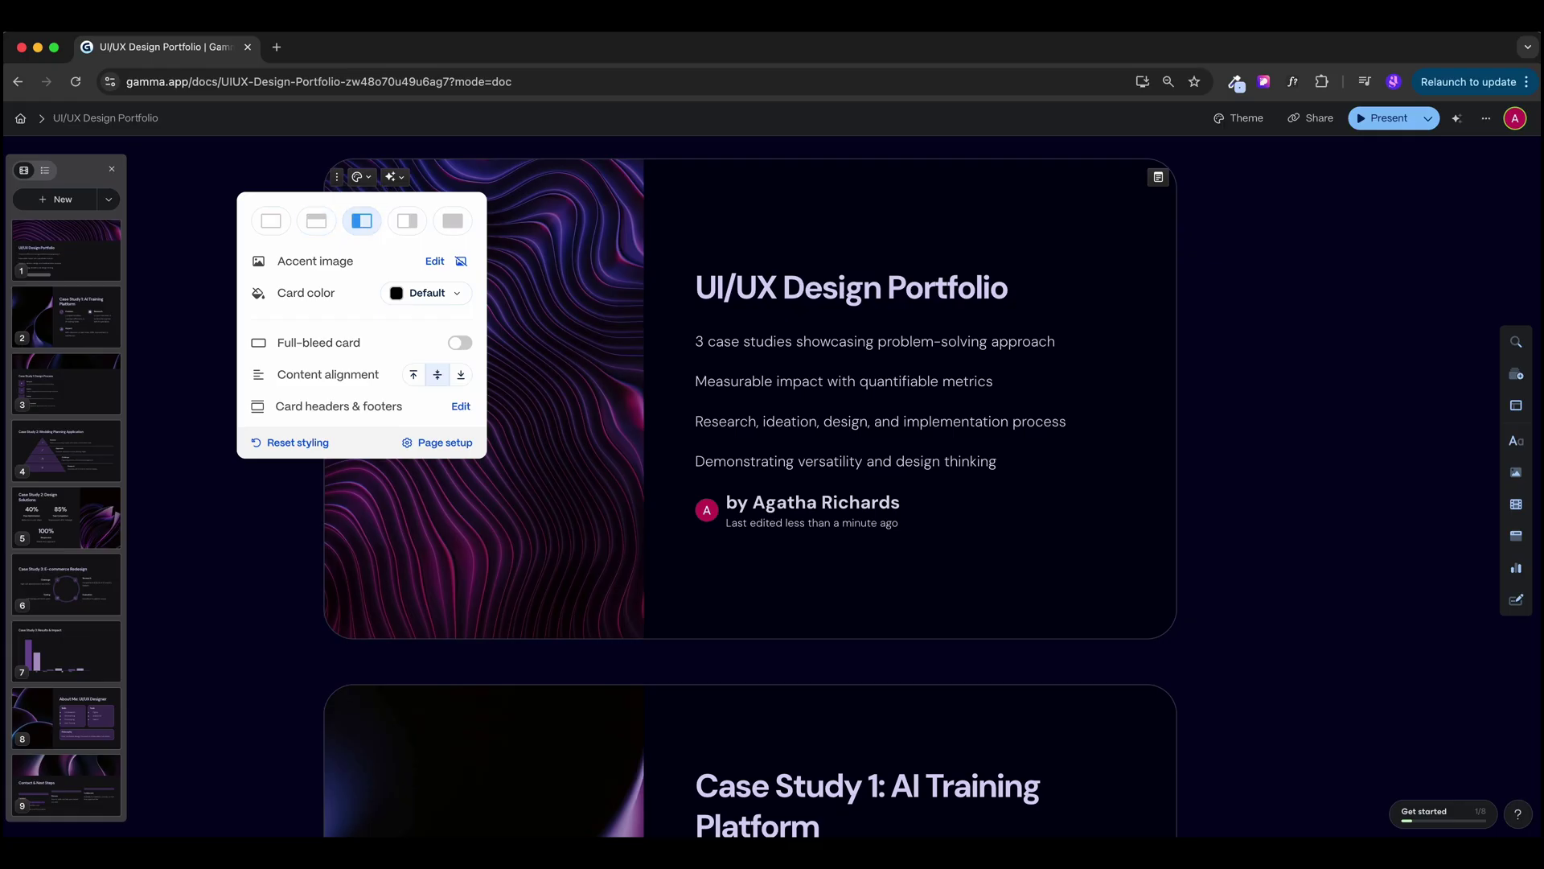
pyautogui.click(407, 220)
pyautogui.click(452, 221)
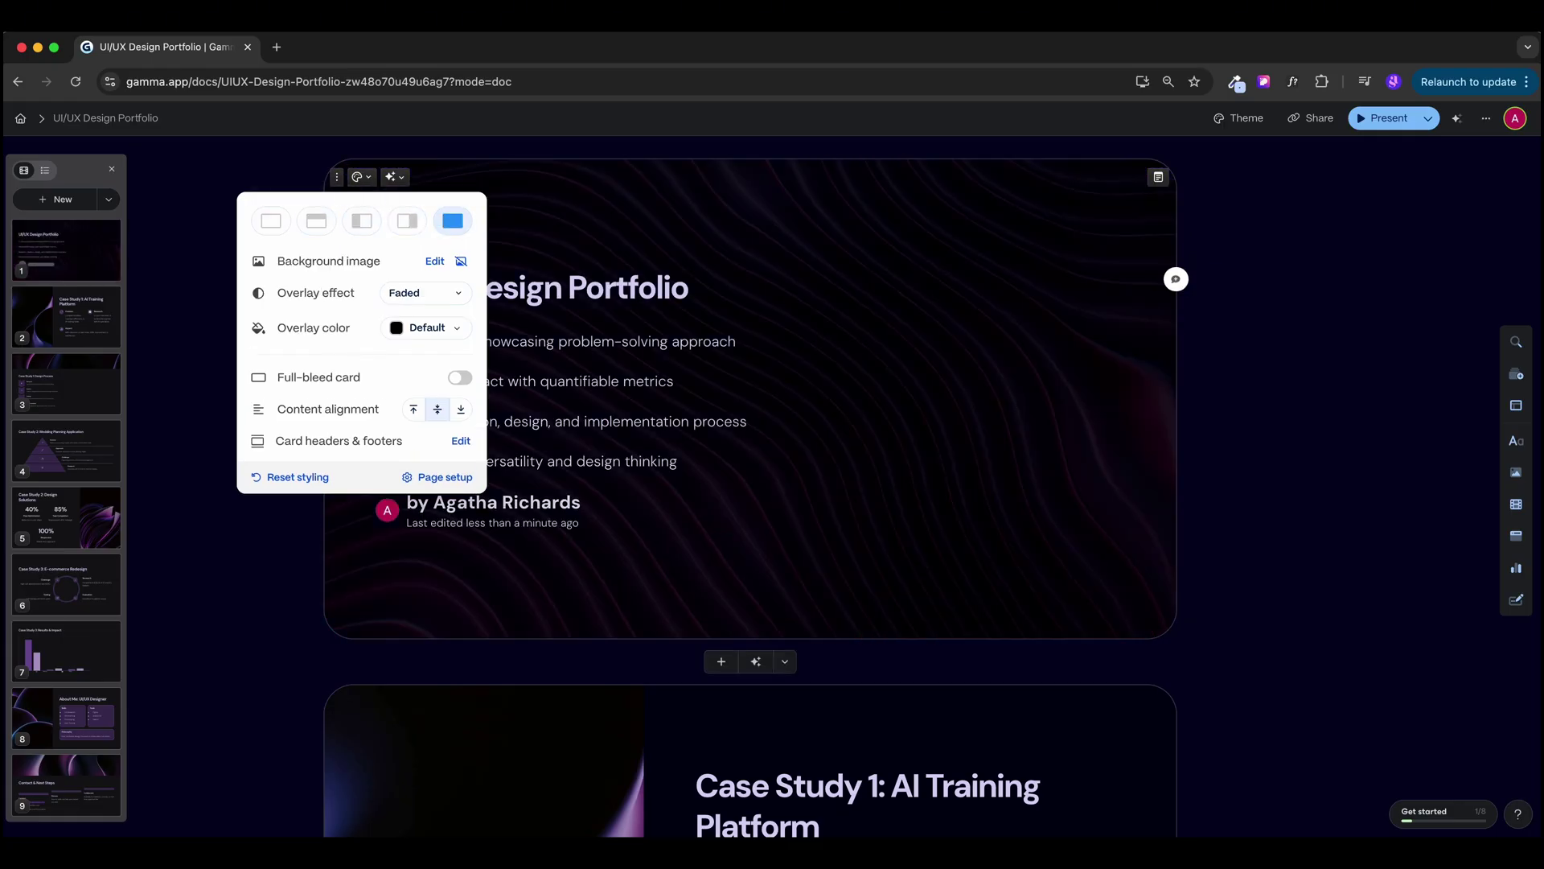
pyautogui.click(271, 221)
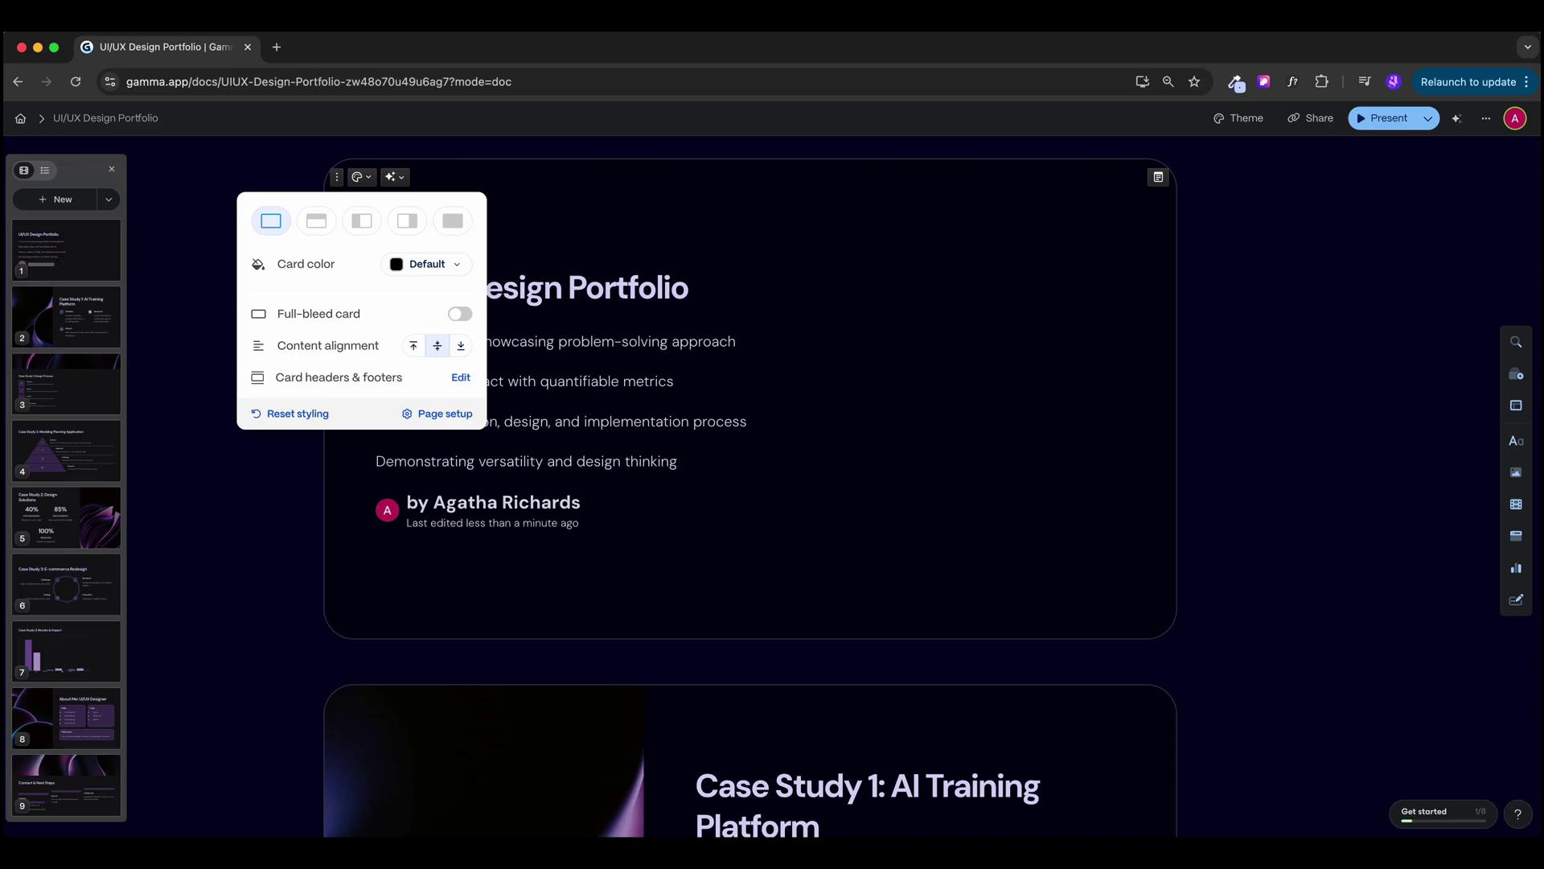
pyautogui.press('Escape')
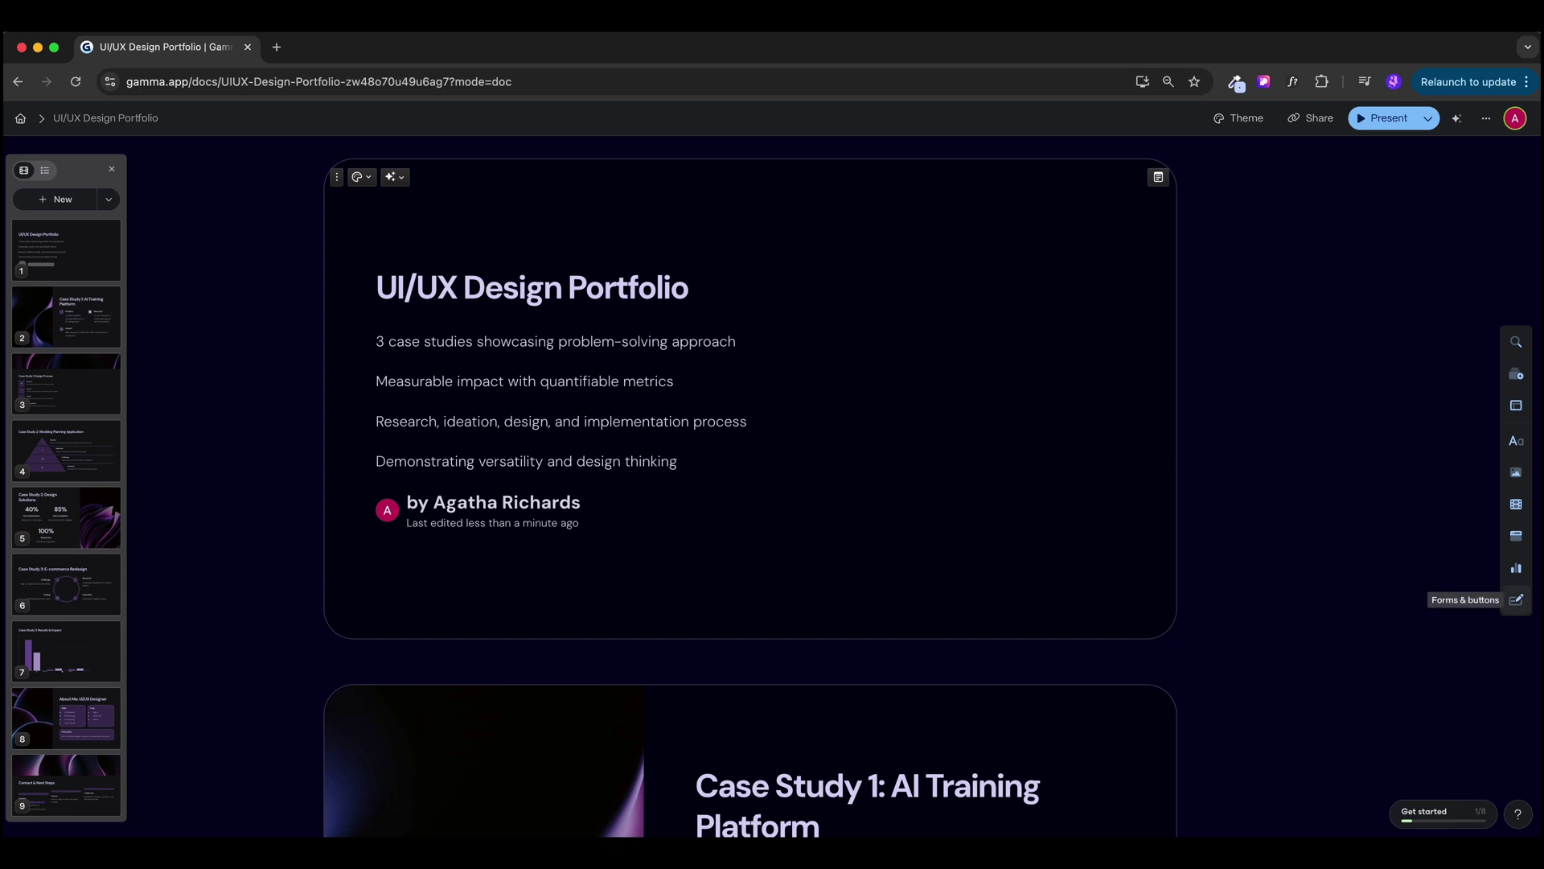
# Browse the insertable blocks list down to the Forms & buttons elements.
pyautogui.click(1516, 341)
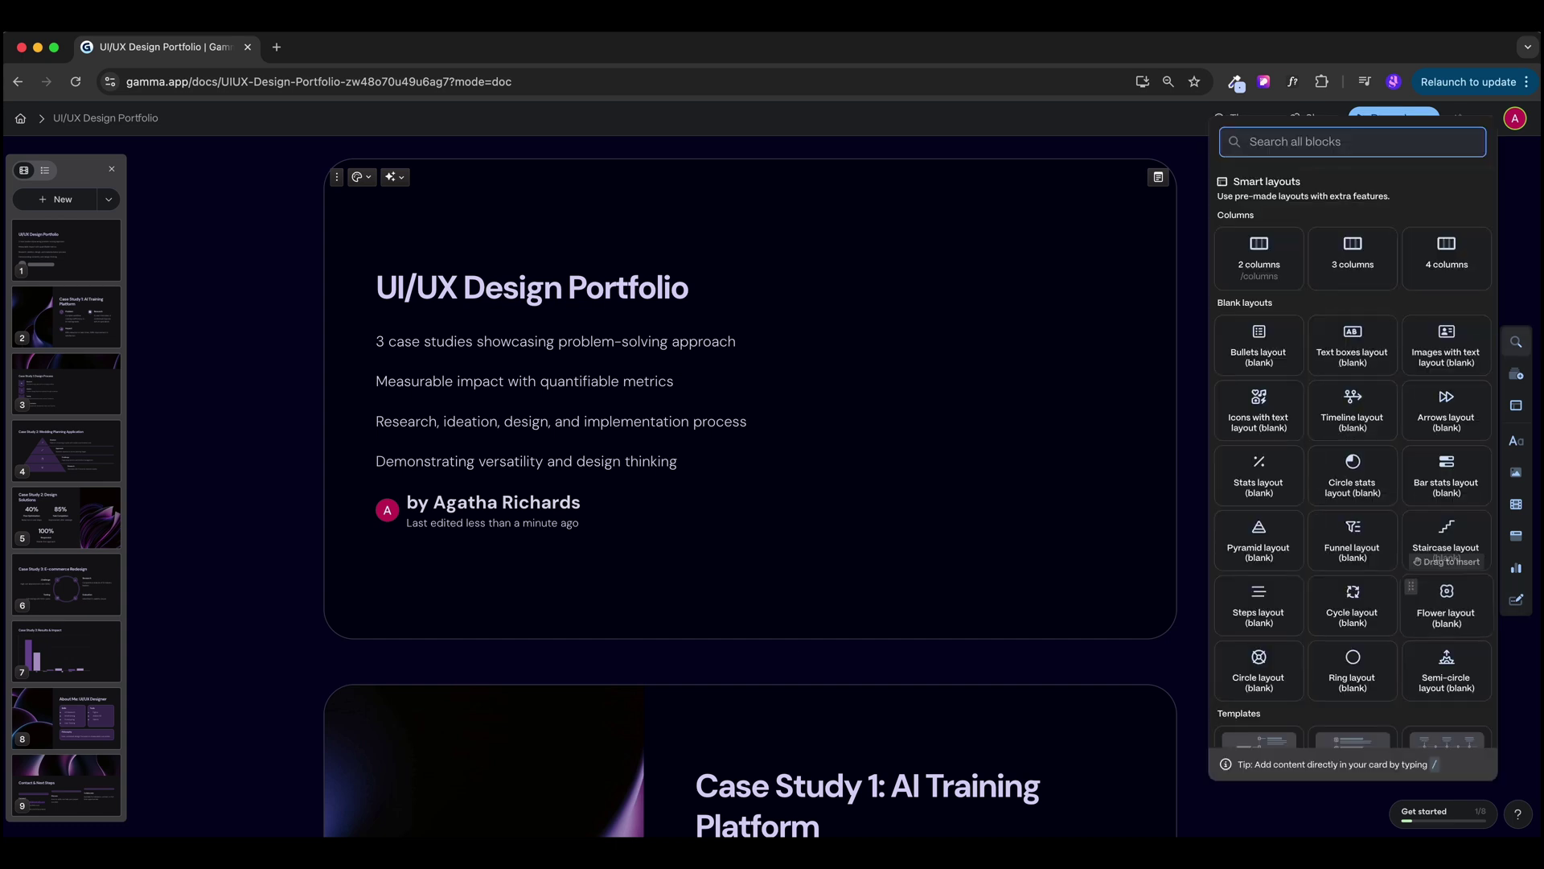
pyautogui.scroll(-6, 1446, 547)
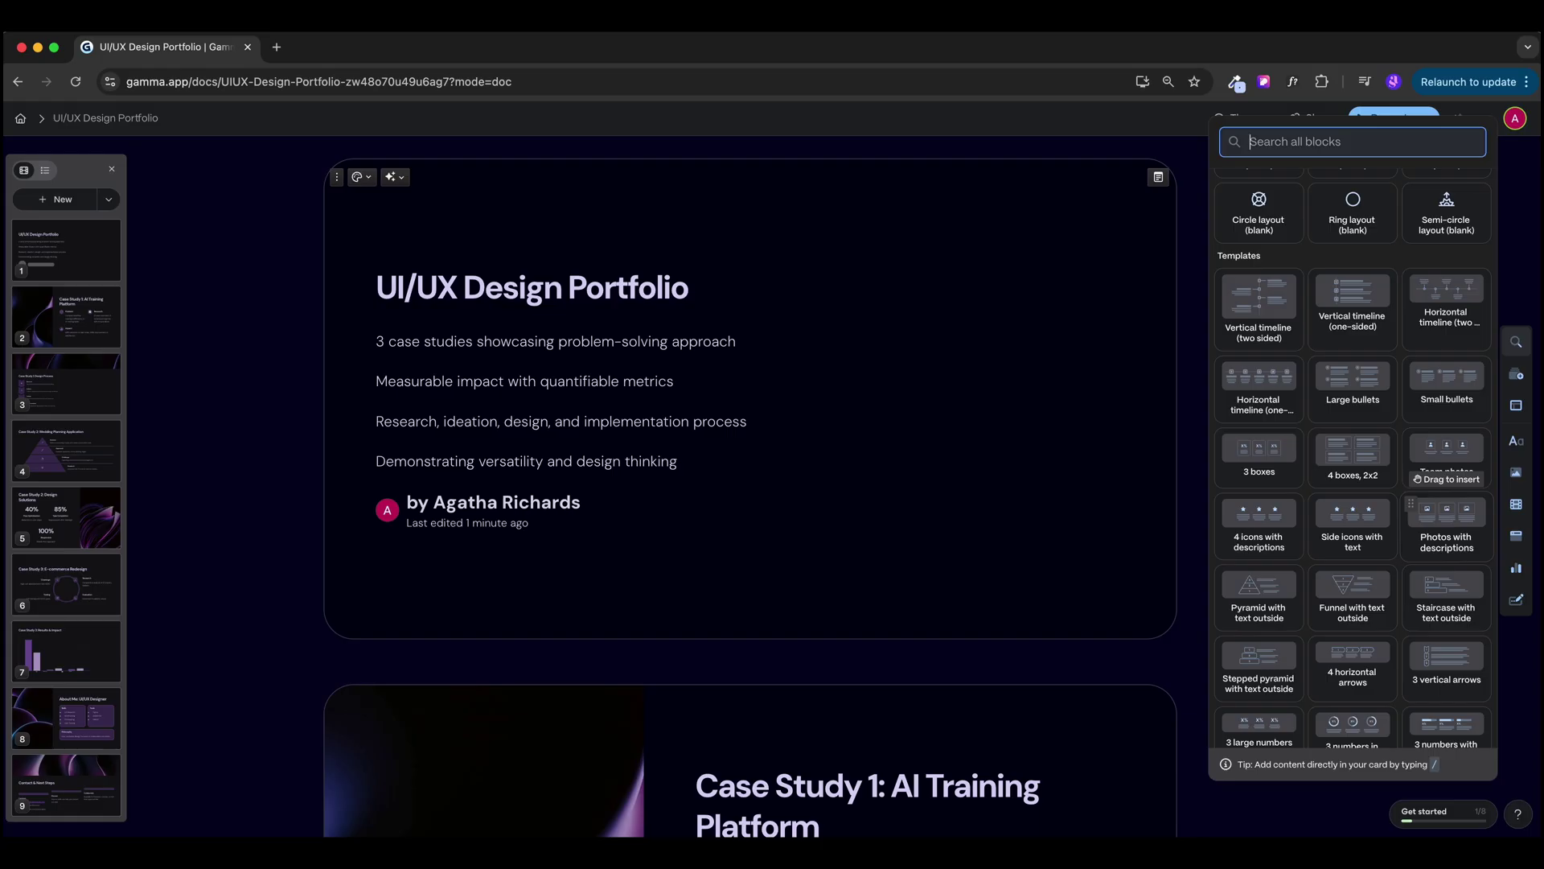
pyautogui.scroll(-10, 1415, 482)
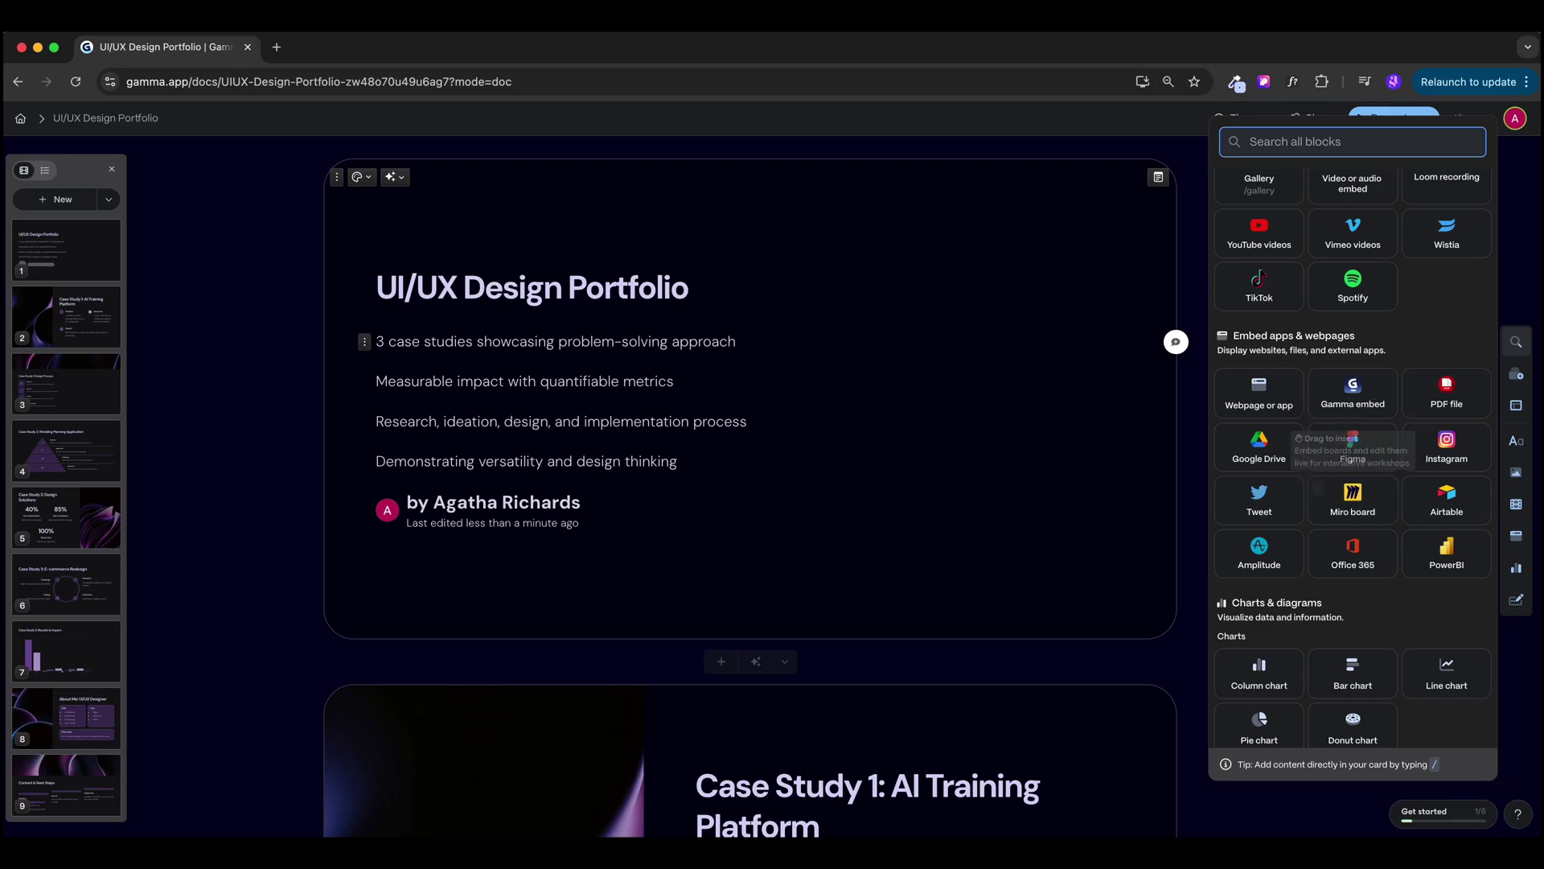
pyautogui.moveTo(1516, 503)
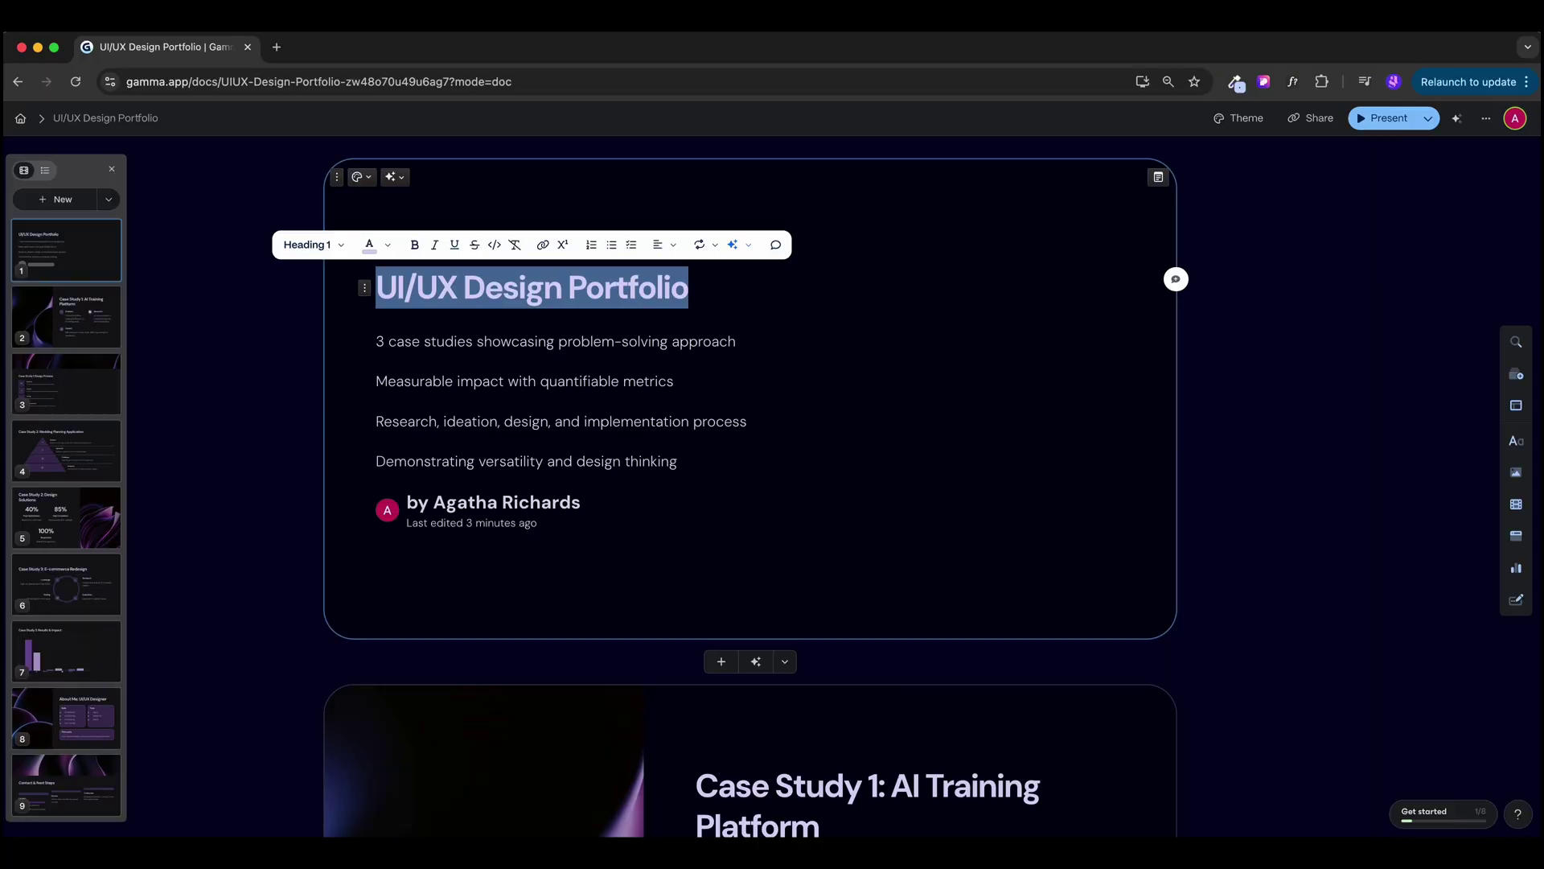
# Retitle the first card 'I design digital experiences'.
pyautogui.click(736, 245)
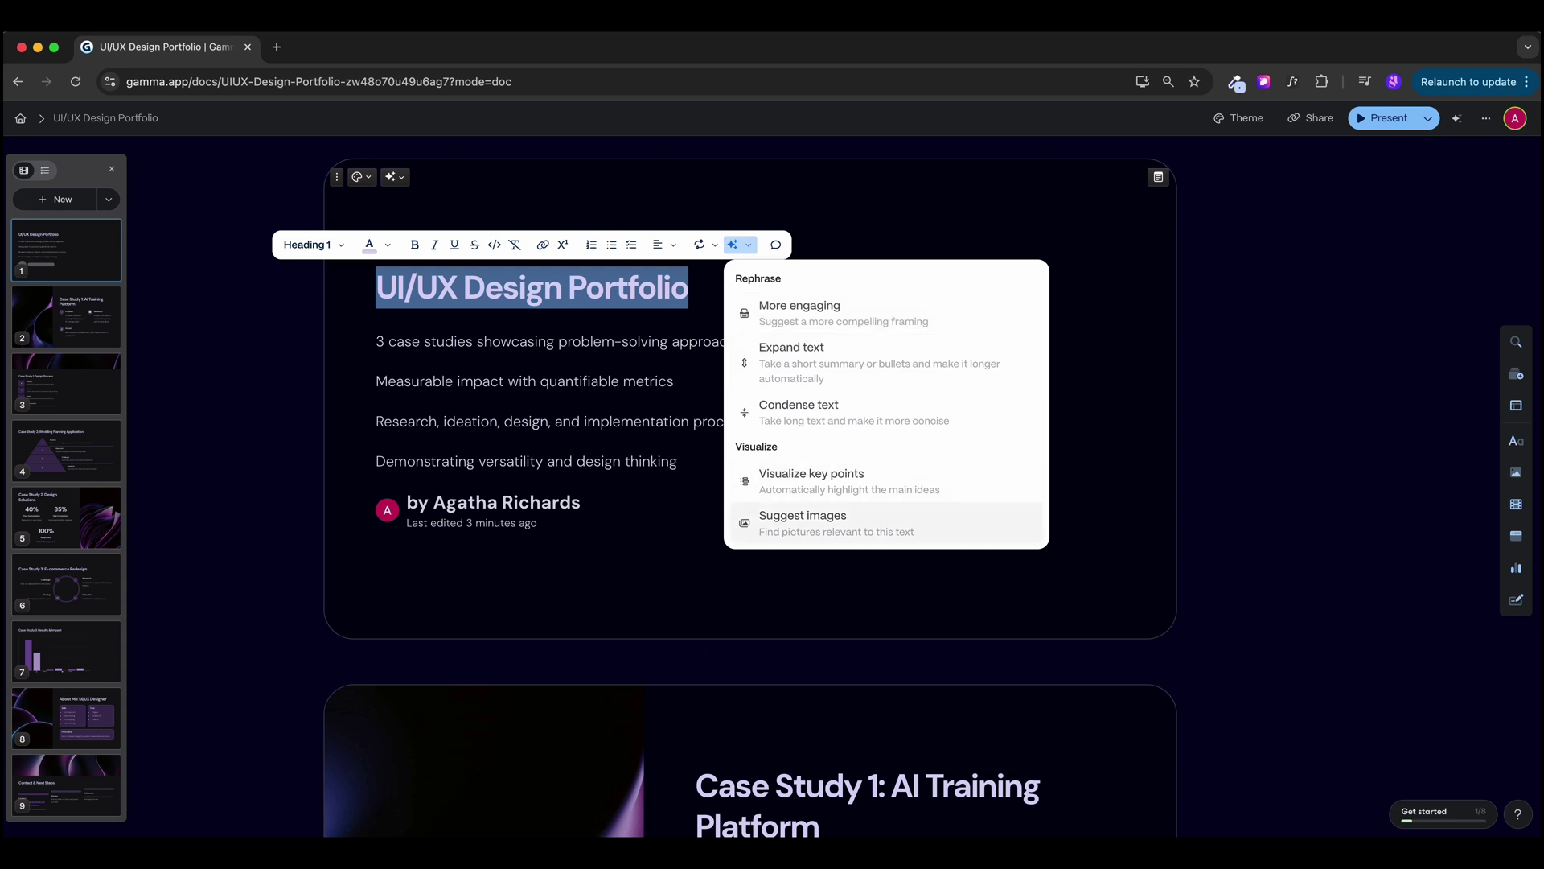
pyautogui.press('Escape')
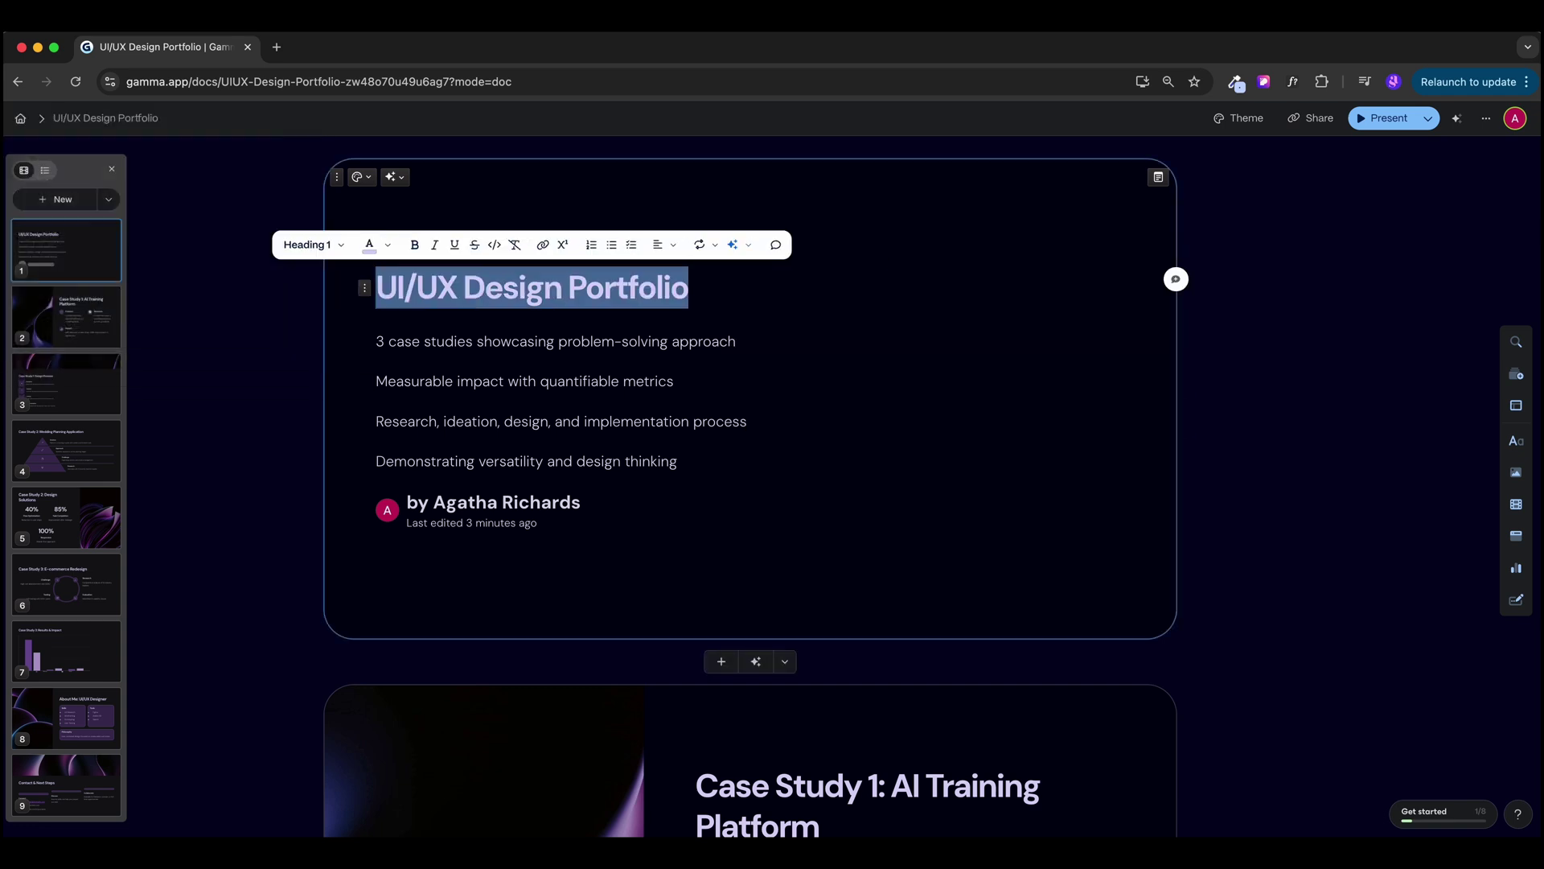
pyautogui.write('I design digital experiences')
# Insert a three-column smart layout below the title and enter 'PrUI UX Designer' in the first column.
pyautogui.click(1515, 405)
pyautogui.moveTo(1348, 204); pyautogui.dragTo(770, 341)
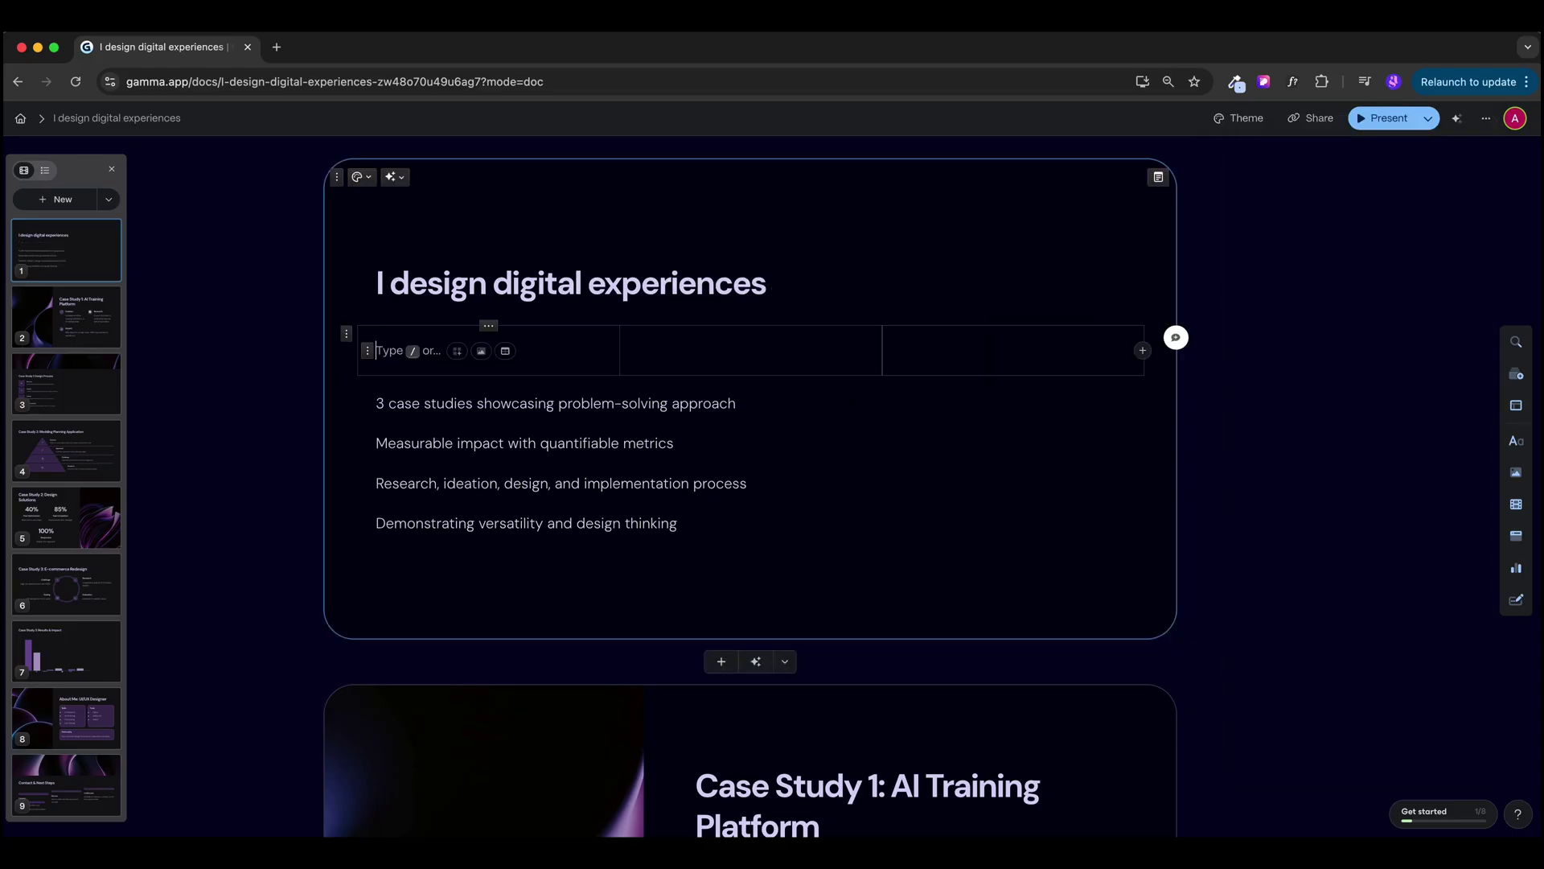
pyautogui.write('Pr')
pyautogui.write('U')
pyautogui.write('I UX Designer')
pyautogui.press('Return')
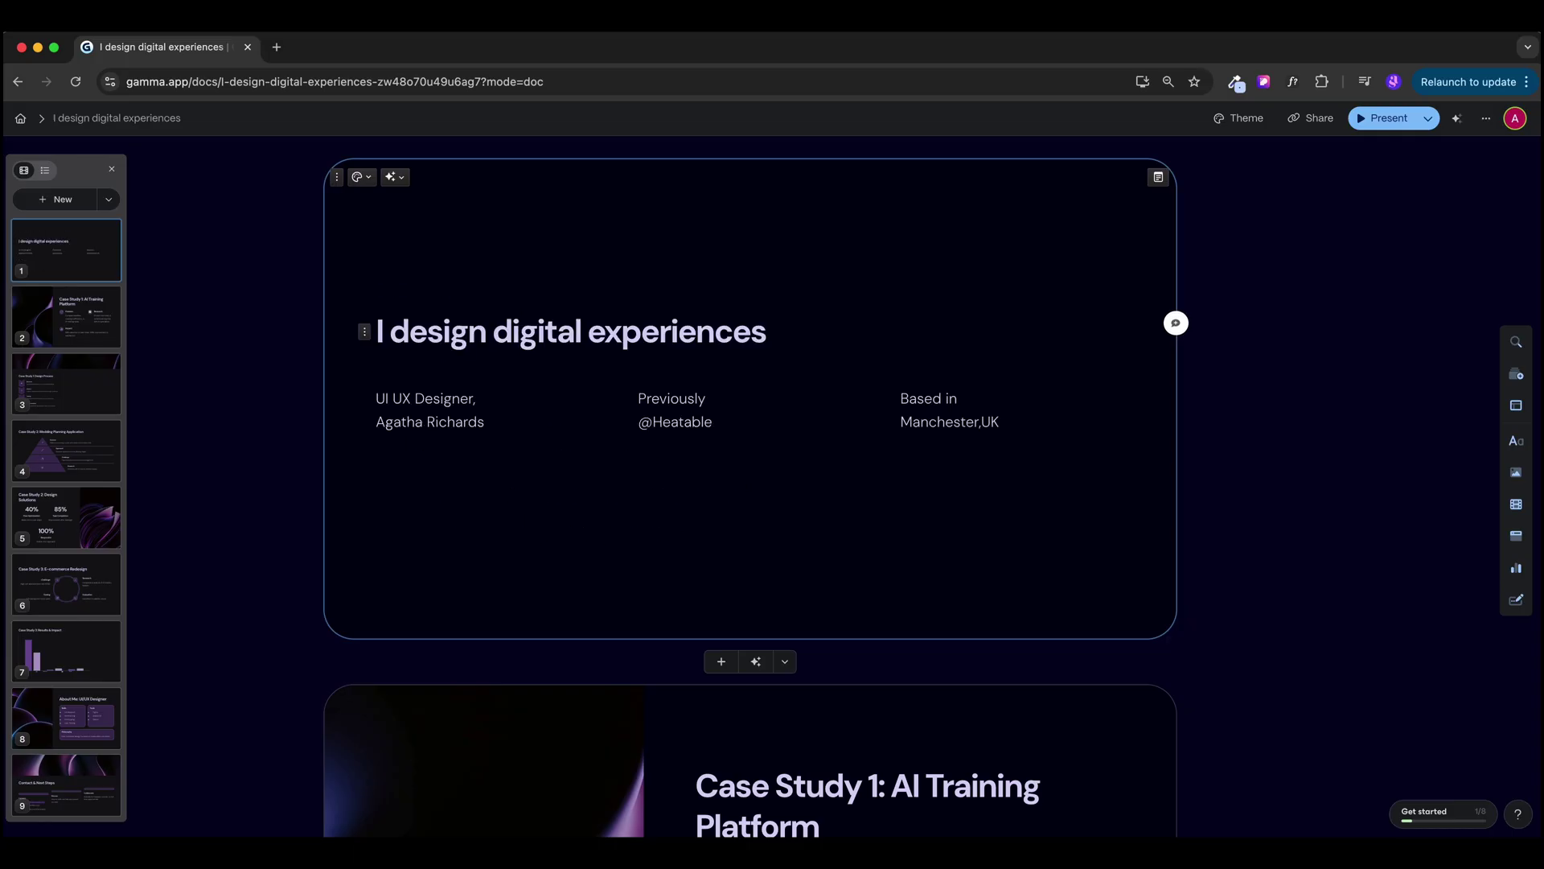
# Enlarge the heading to the Display text size.
pyautogui.hotkey('shift', 'End')
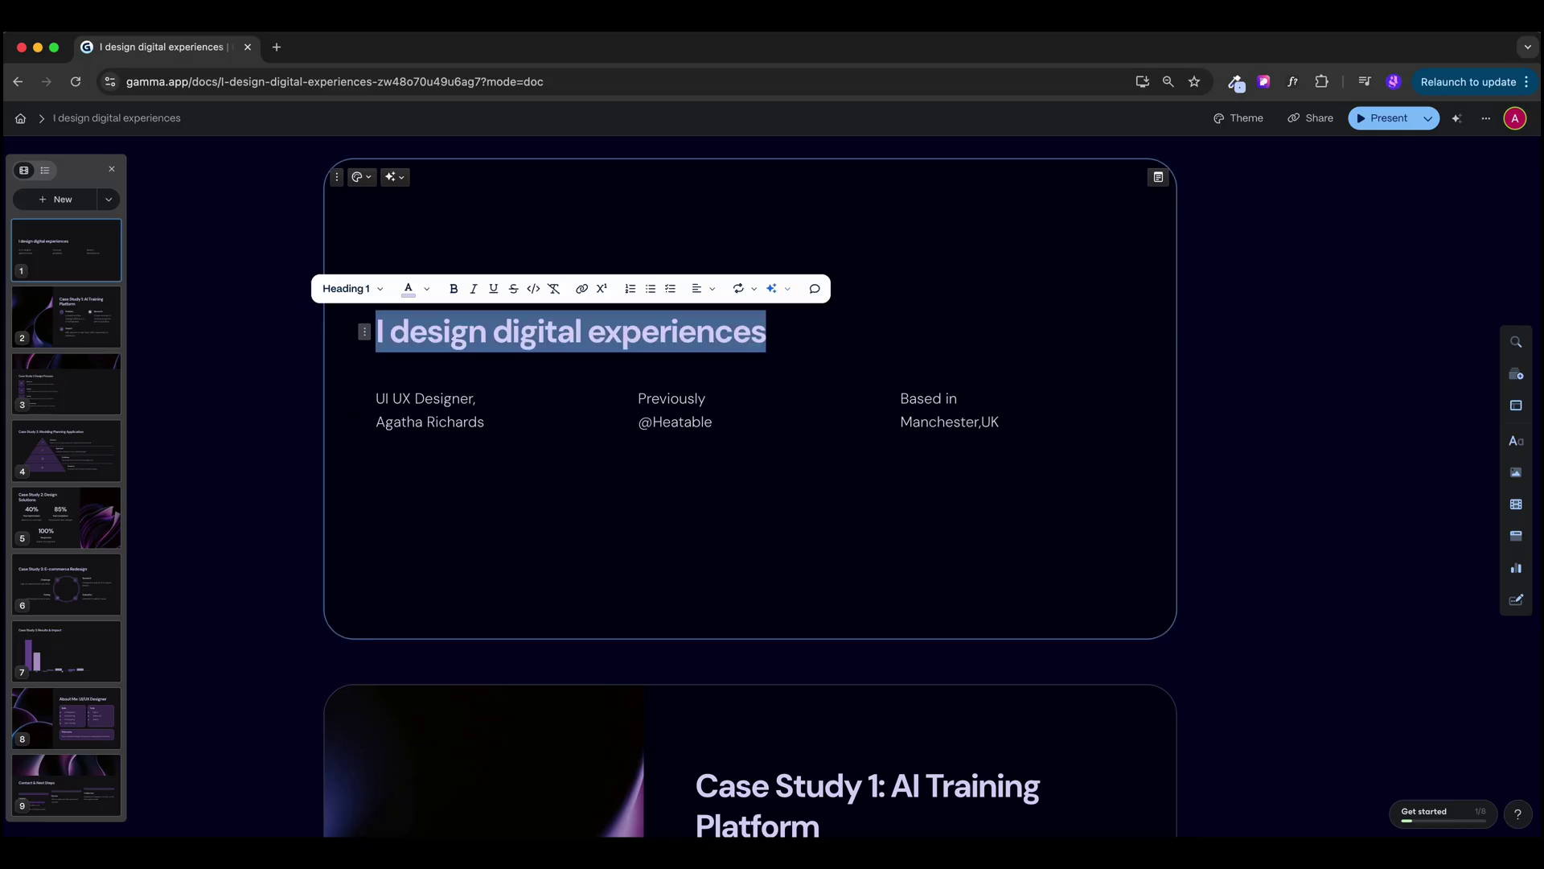
pyautogui.click(352, 288)
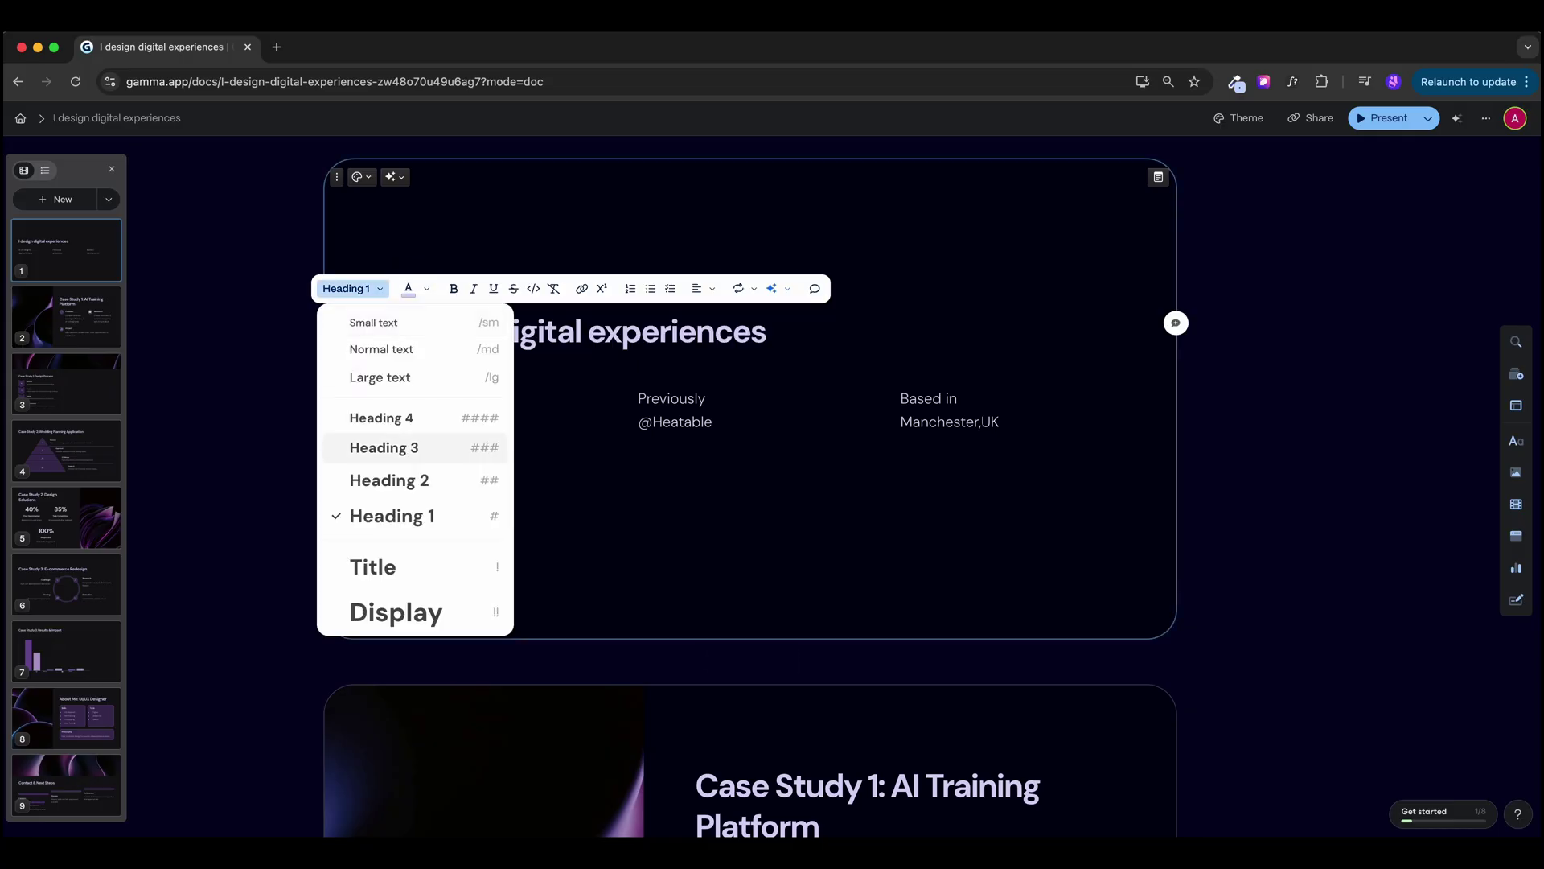
pyautogui.scroll(-2, 415, 468)
pyautogui.click(395, 516)
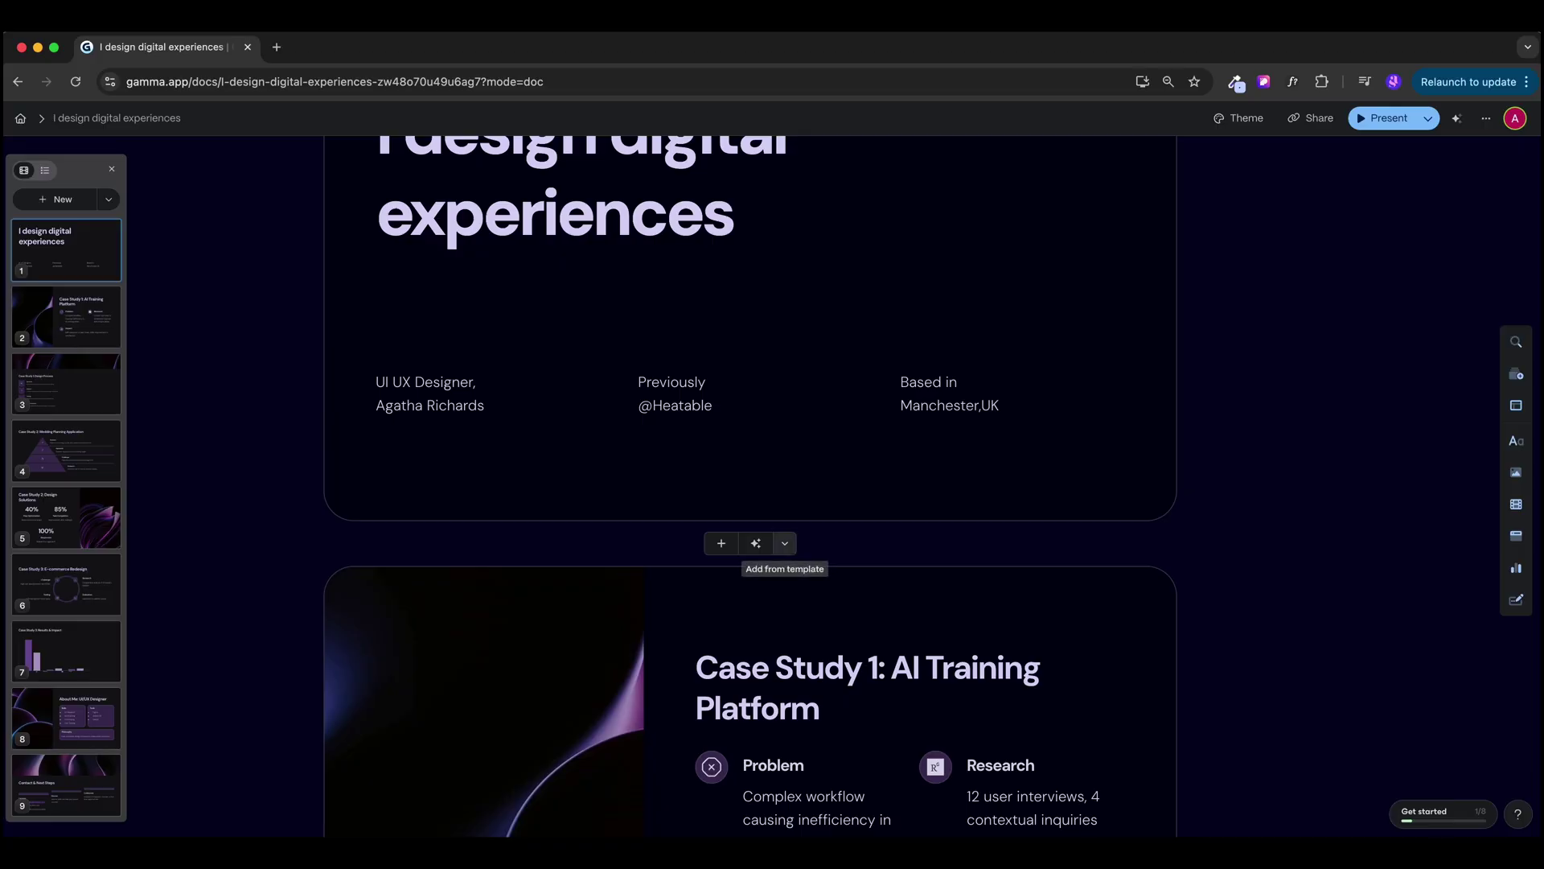
# Open the Add from template gallery below the first card and scroll through the templates.
pyautogui.click(756, 543)
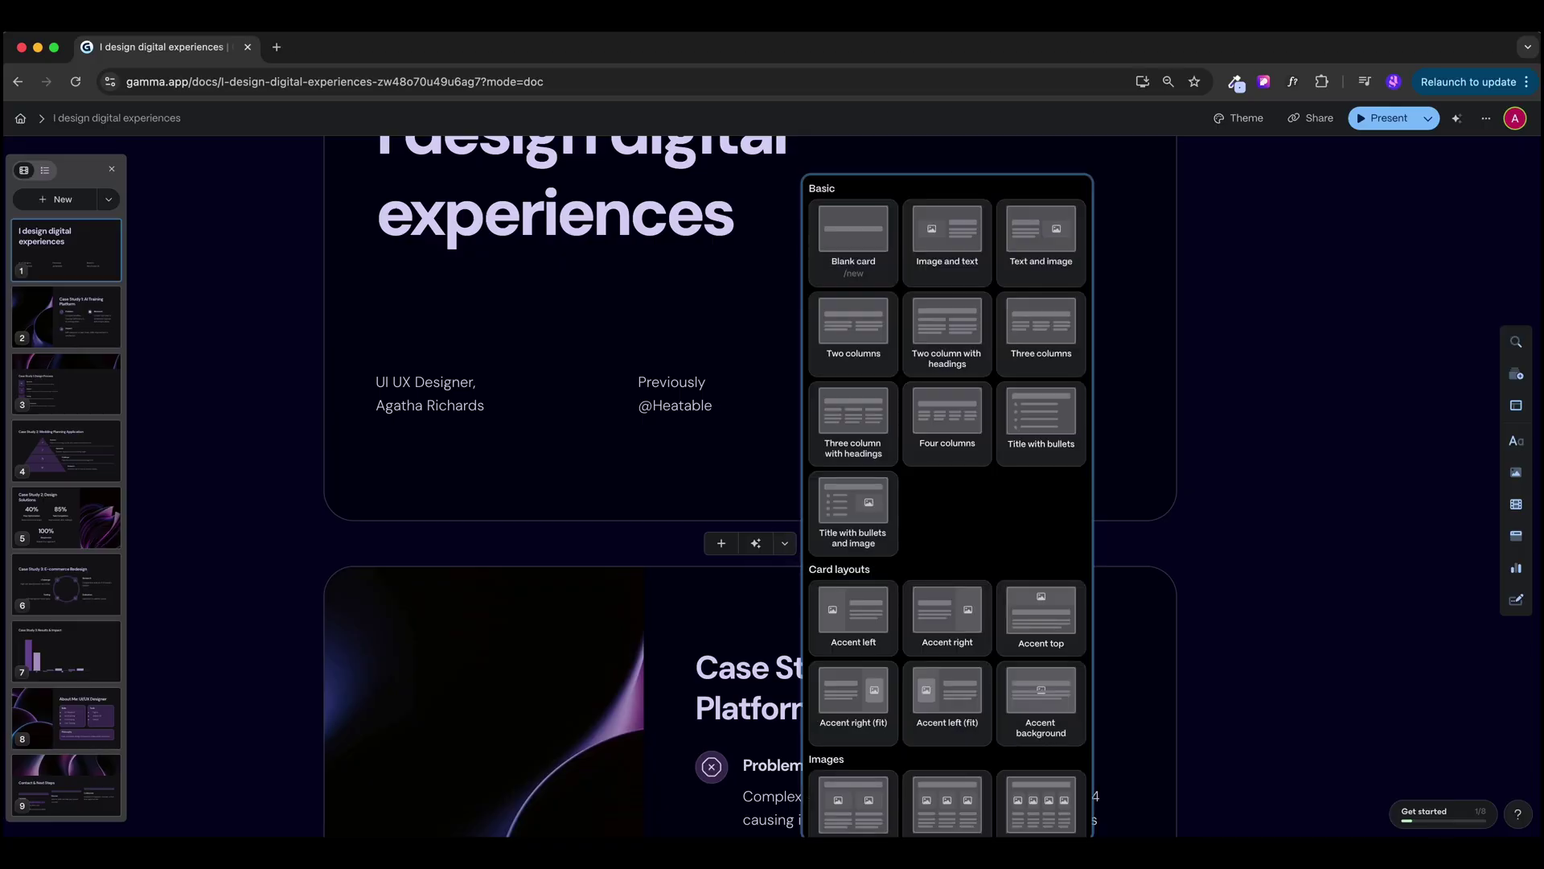
pyautogui.scroll(-5, 948, 505)
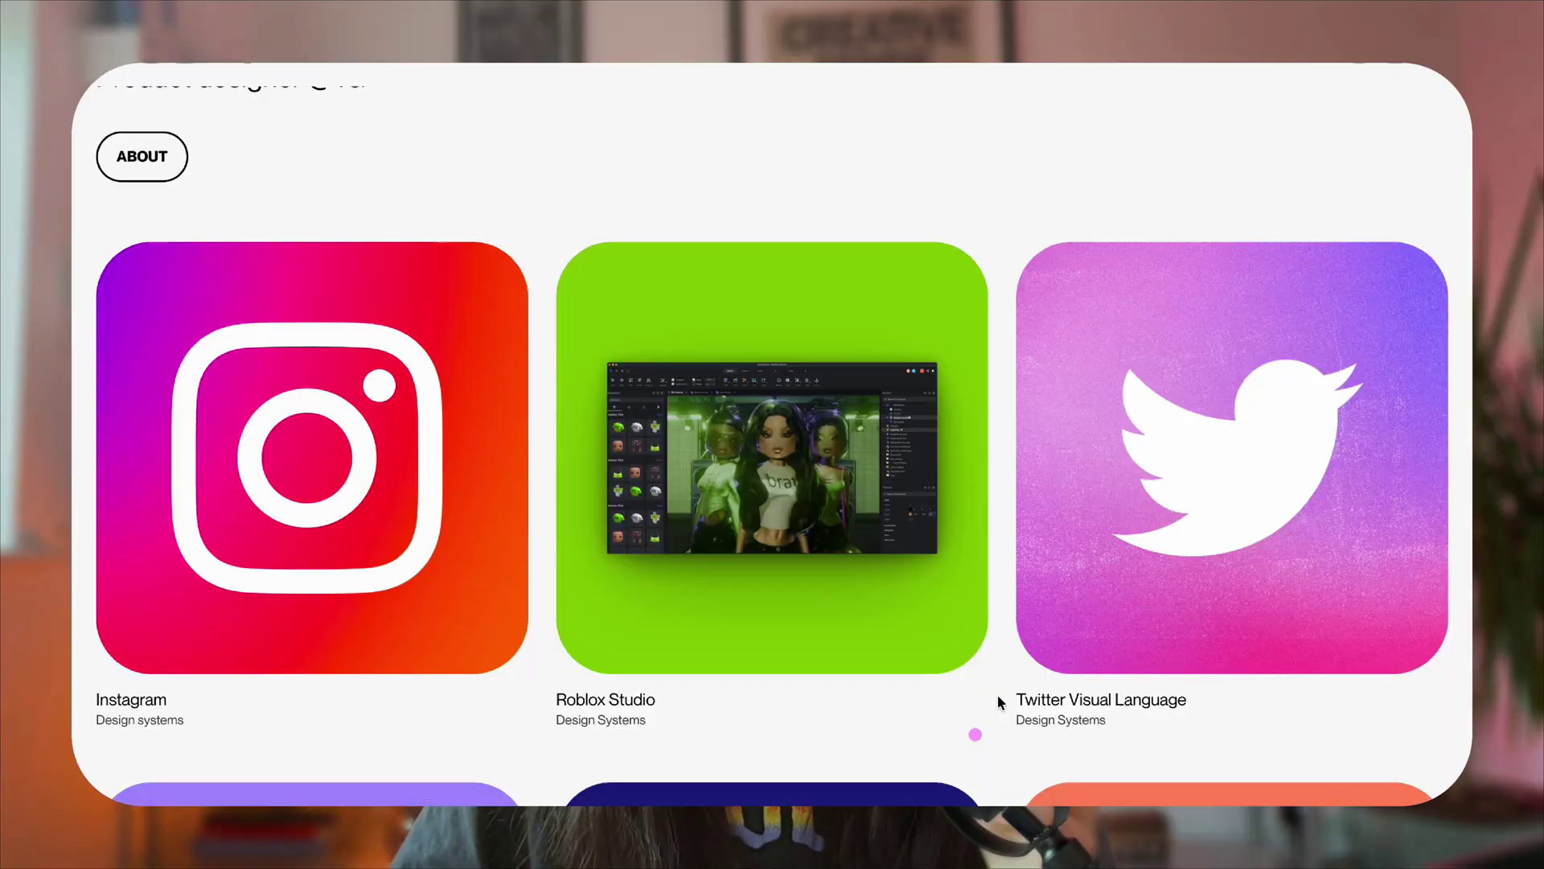
# Scroll the example portfolio sites down to the Chrome Brand Icon System project.
pyautogui.scroll(-3, 997, 696)
pyautogui.scroll(-3, 997, 696)
pyautogui.scroll(-2, 997, 702)
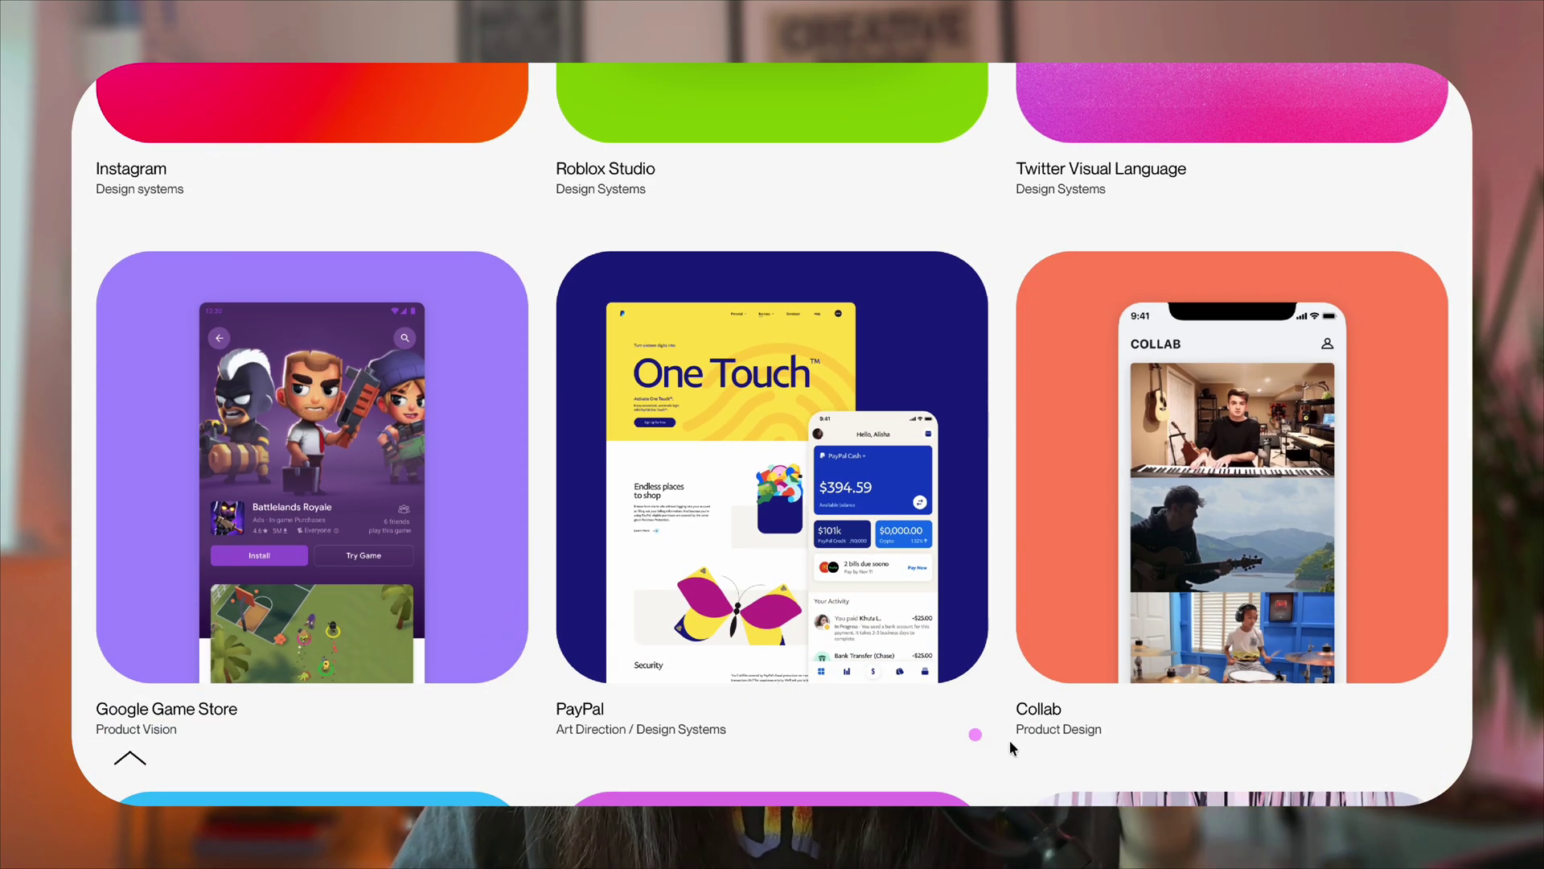
pyautogui.scroll(-3, 1010, 746)
pyautogui.scroll(-3, 1010, 744)
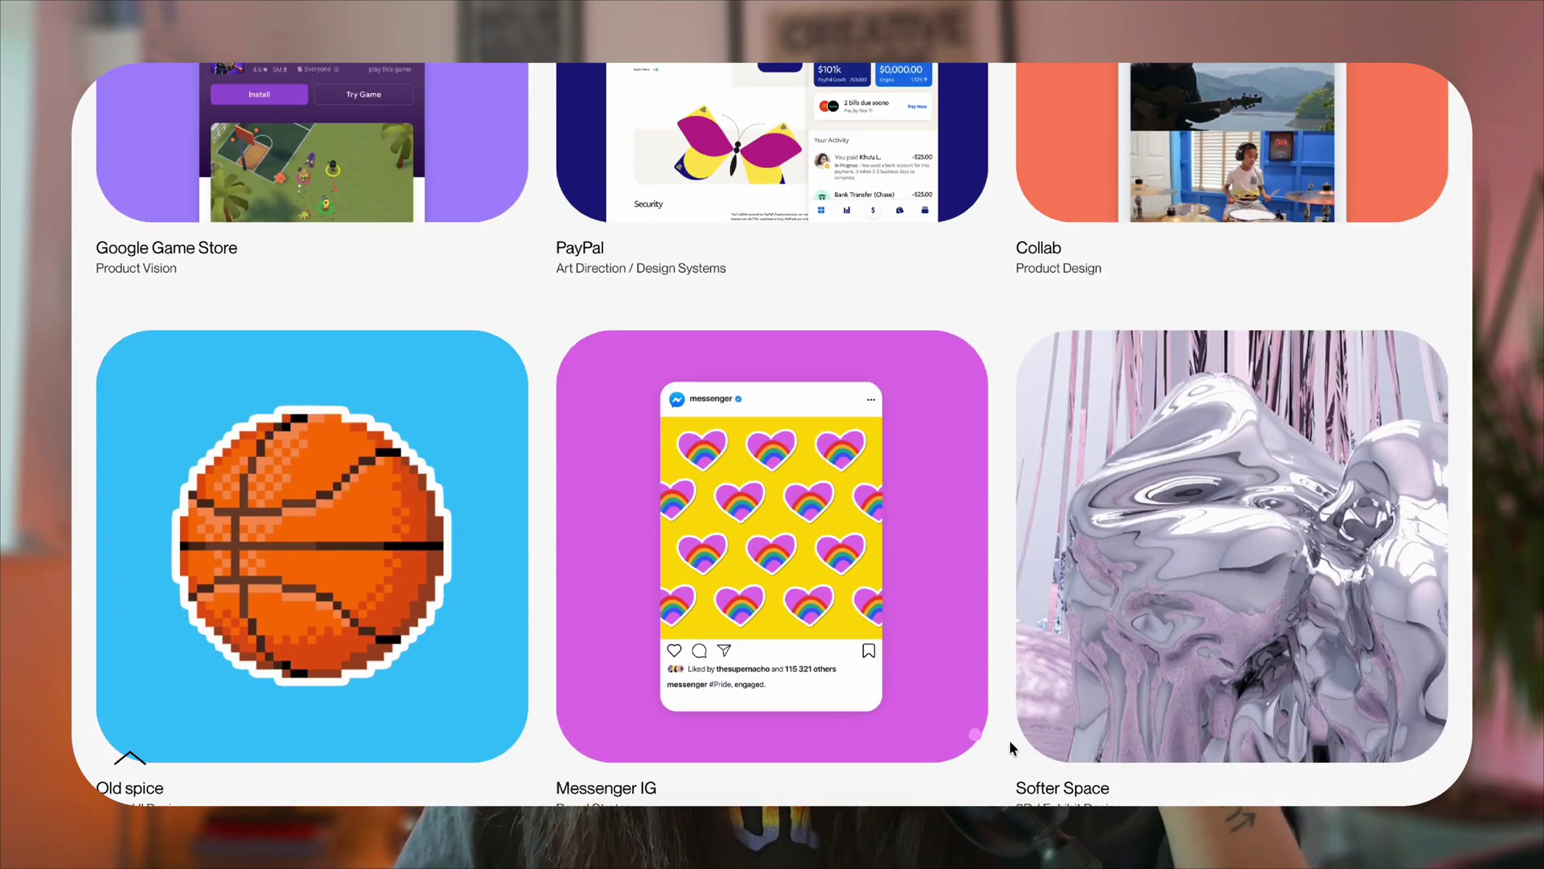
pyautogui.scroll(-1, 1010, 744)
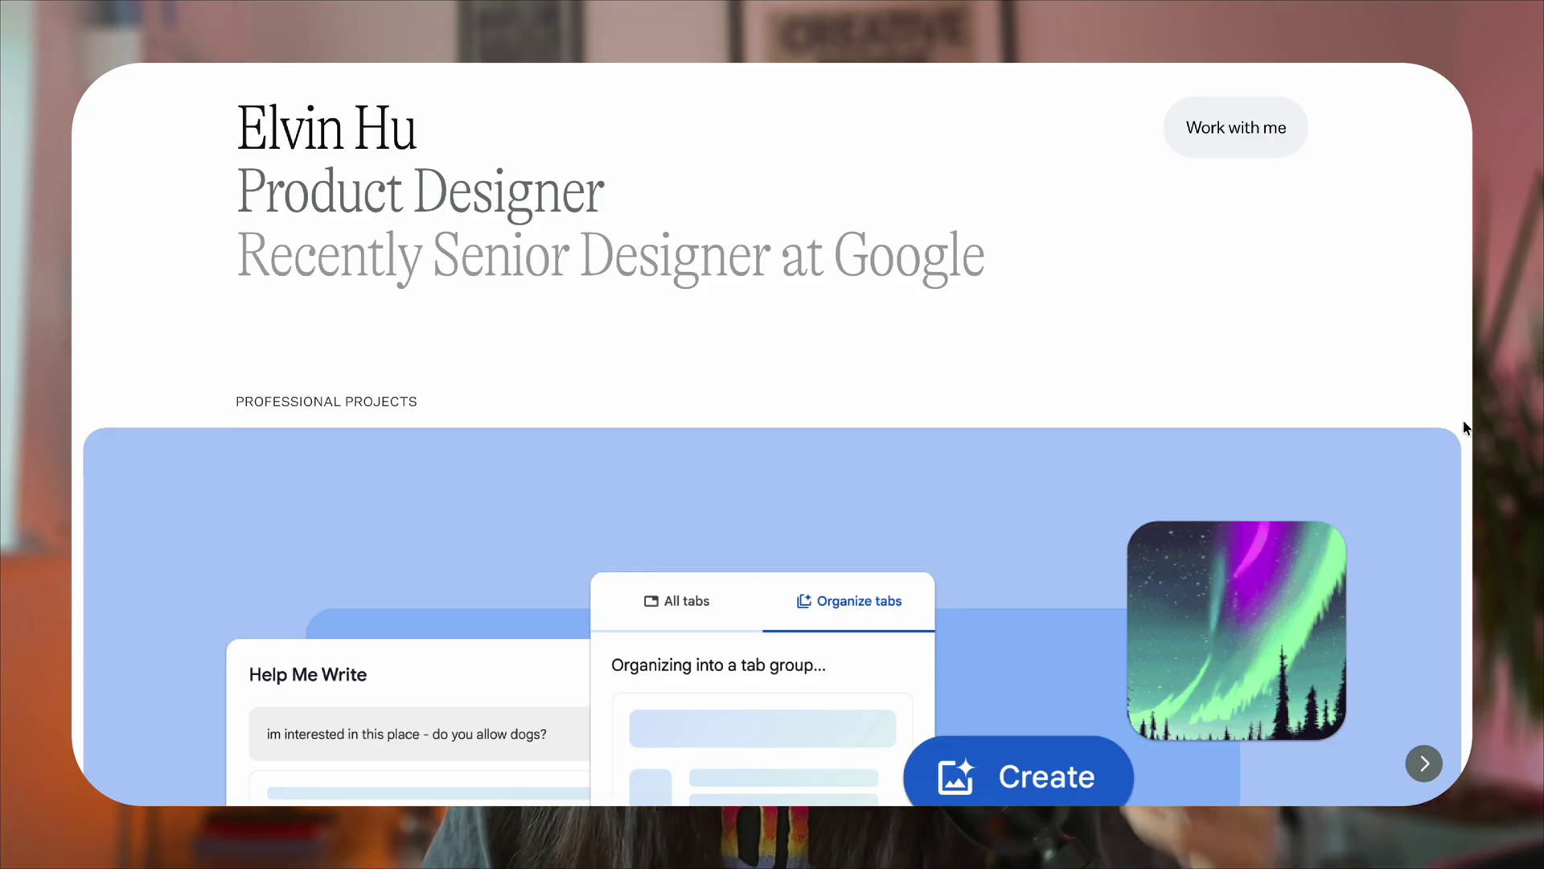
pyautogui.scroll(-8, 1465, 427)
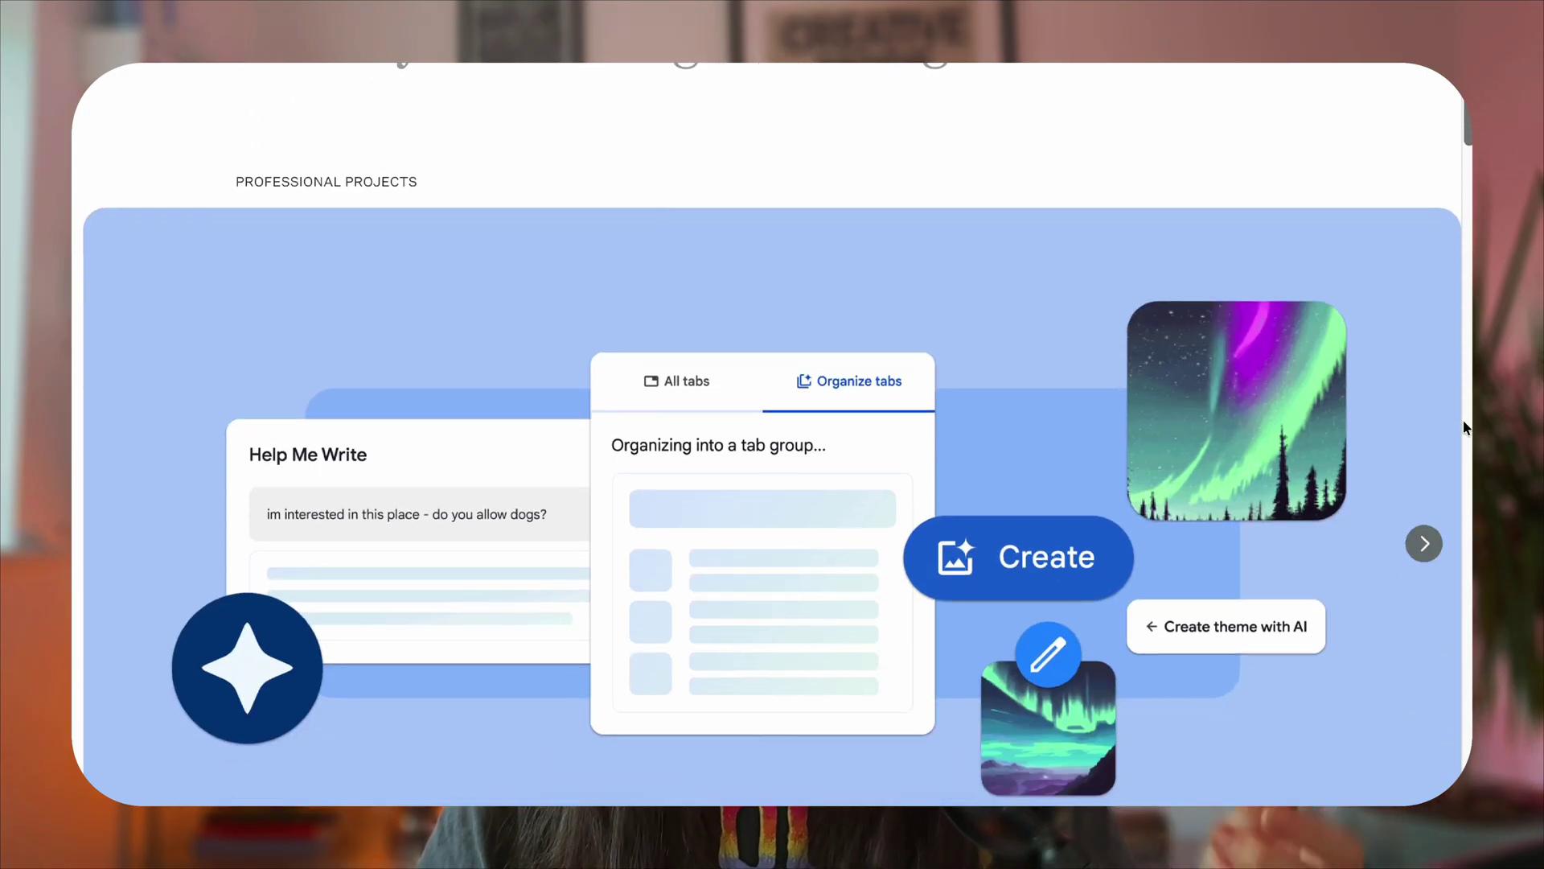
pyautogui.scroll(-10, 1465, 427)
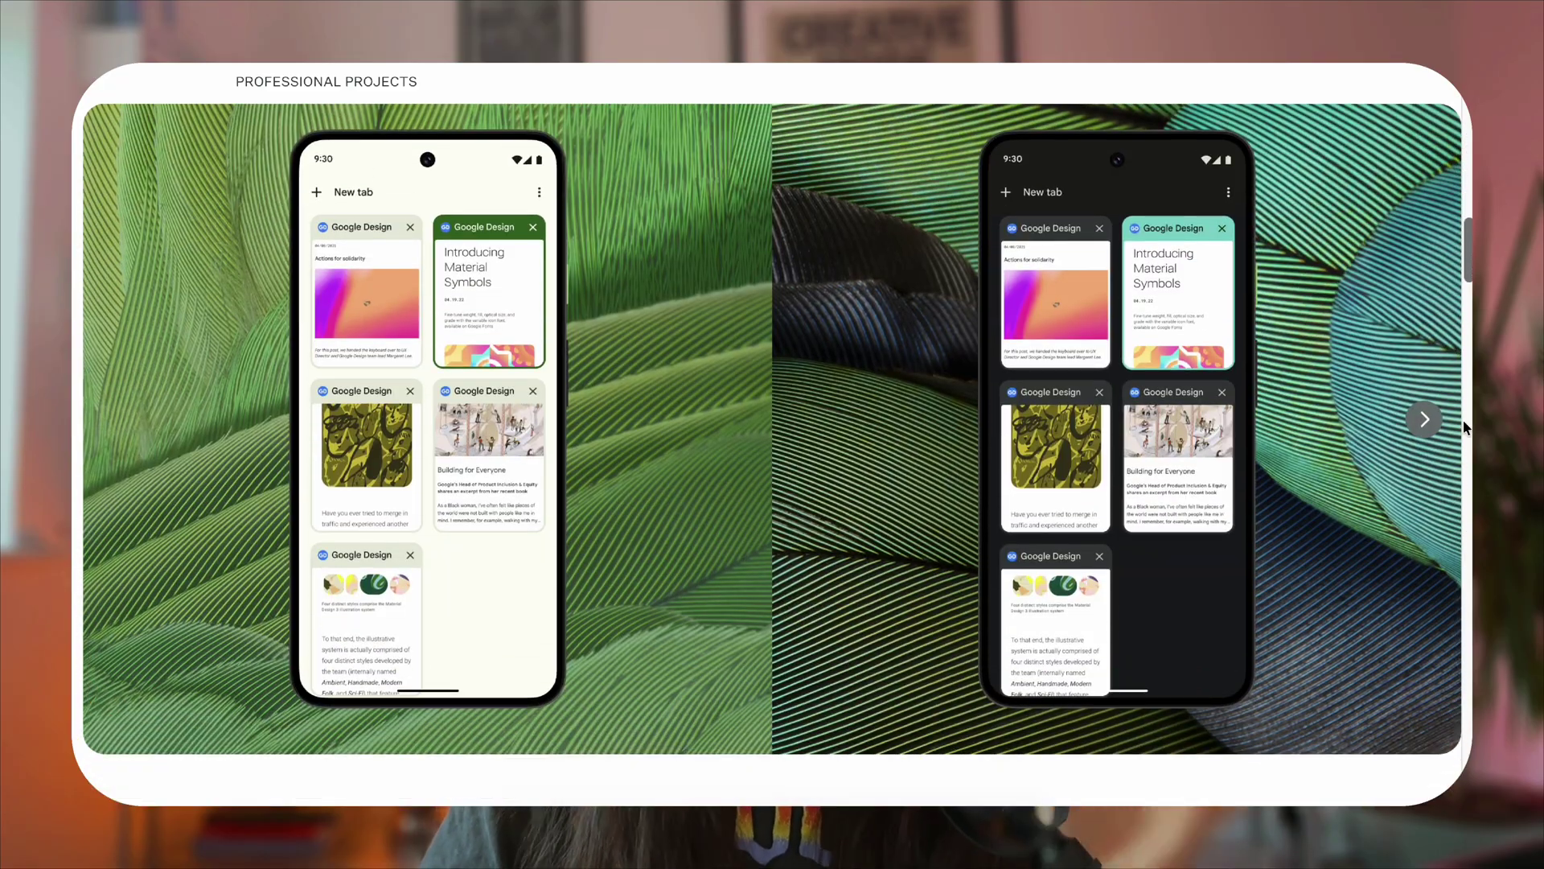
pyautogui.scroll(-10, 1466, 427)
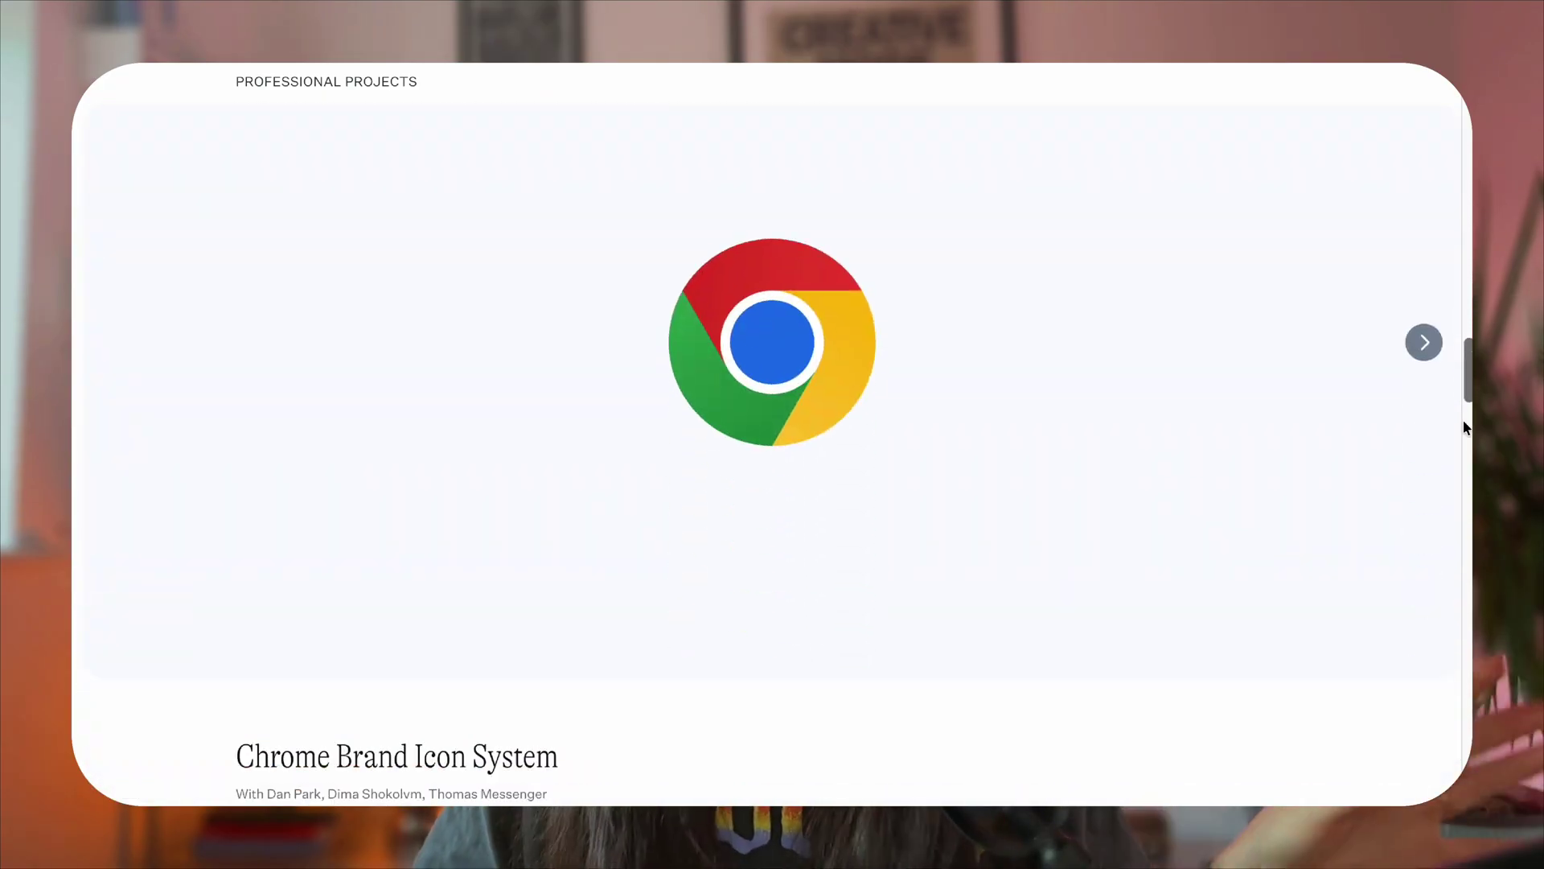
pyautogui.scroll(-6, 1465, 427)
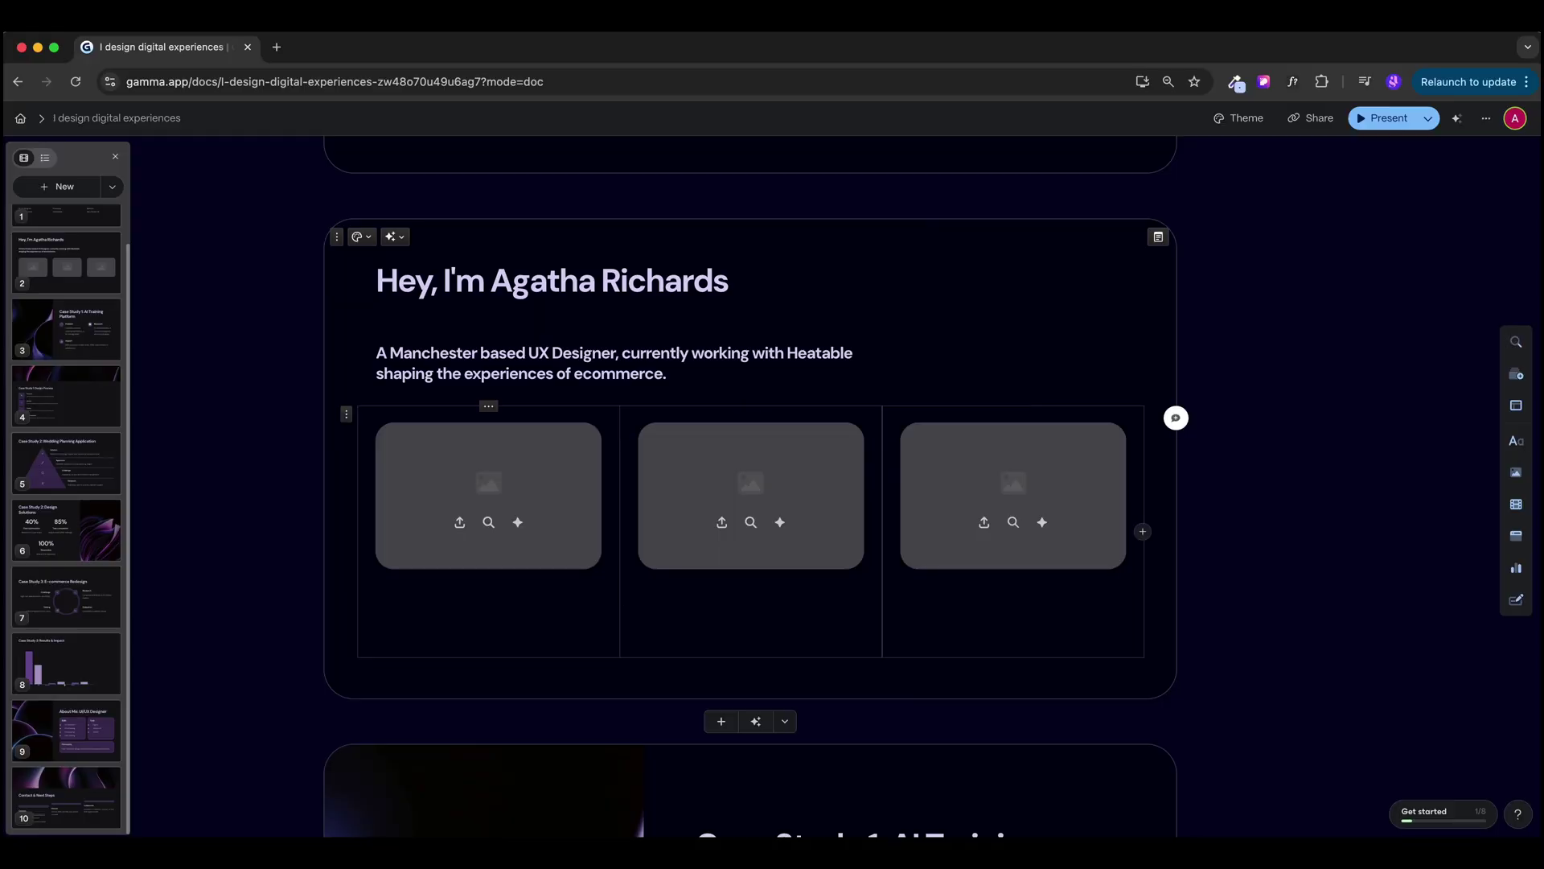
# Fill the about card's image slots from the Media panel, putting the dark screenshot in column 3.
pyautogui.click(376, 595)
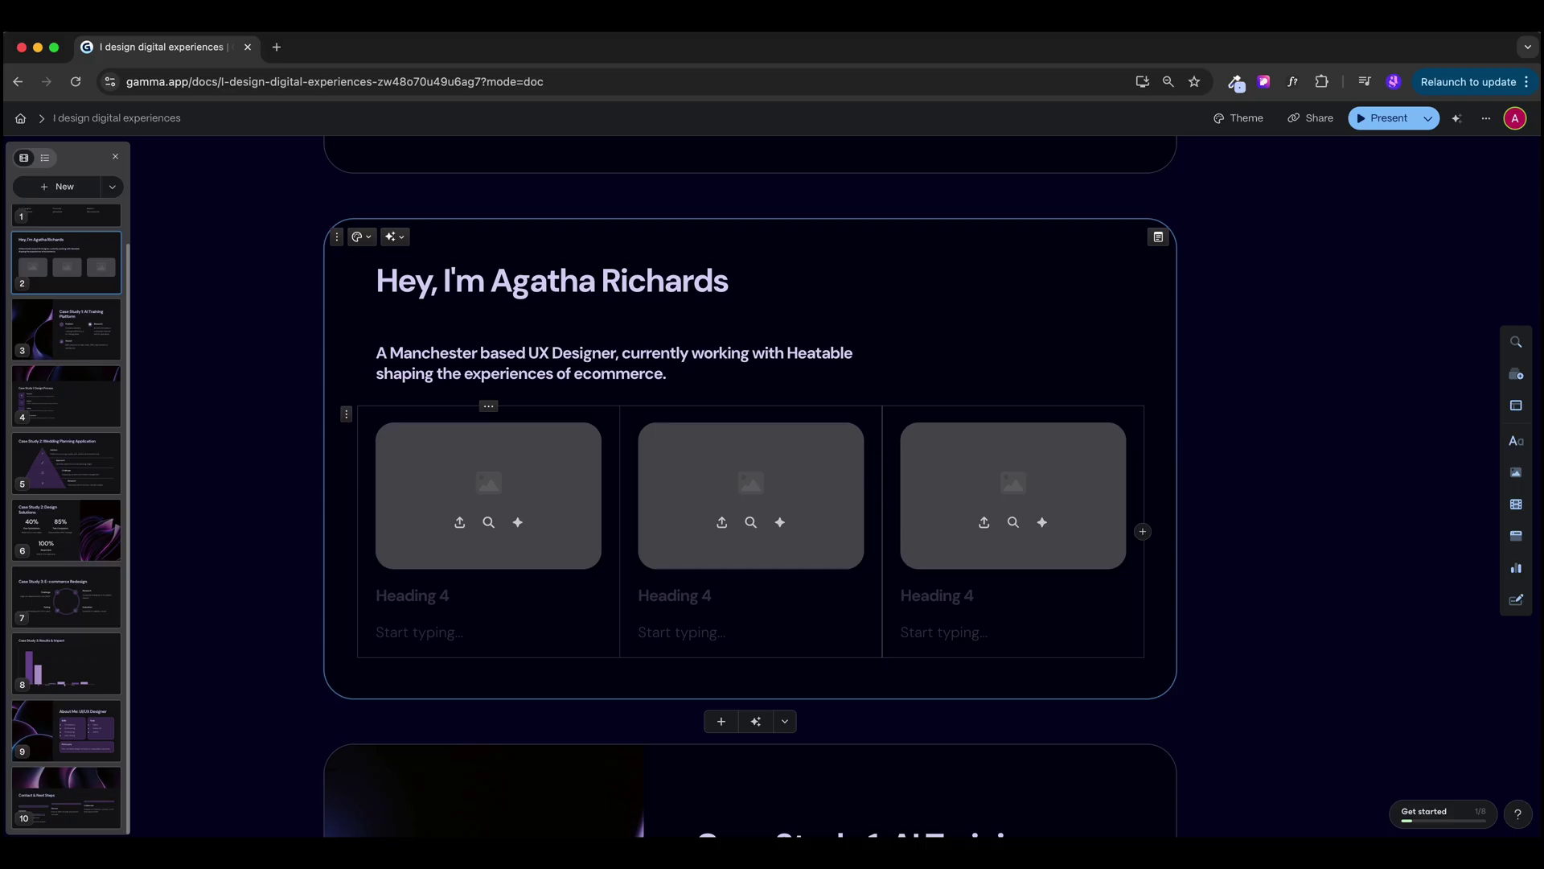
pyautogui.click(517, 522)
pyautogui.click(1206, 164)
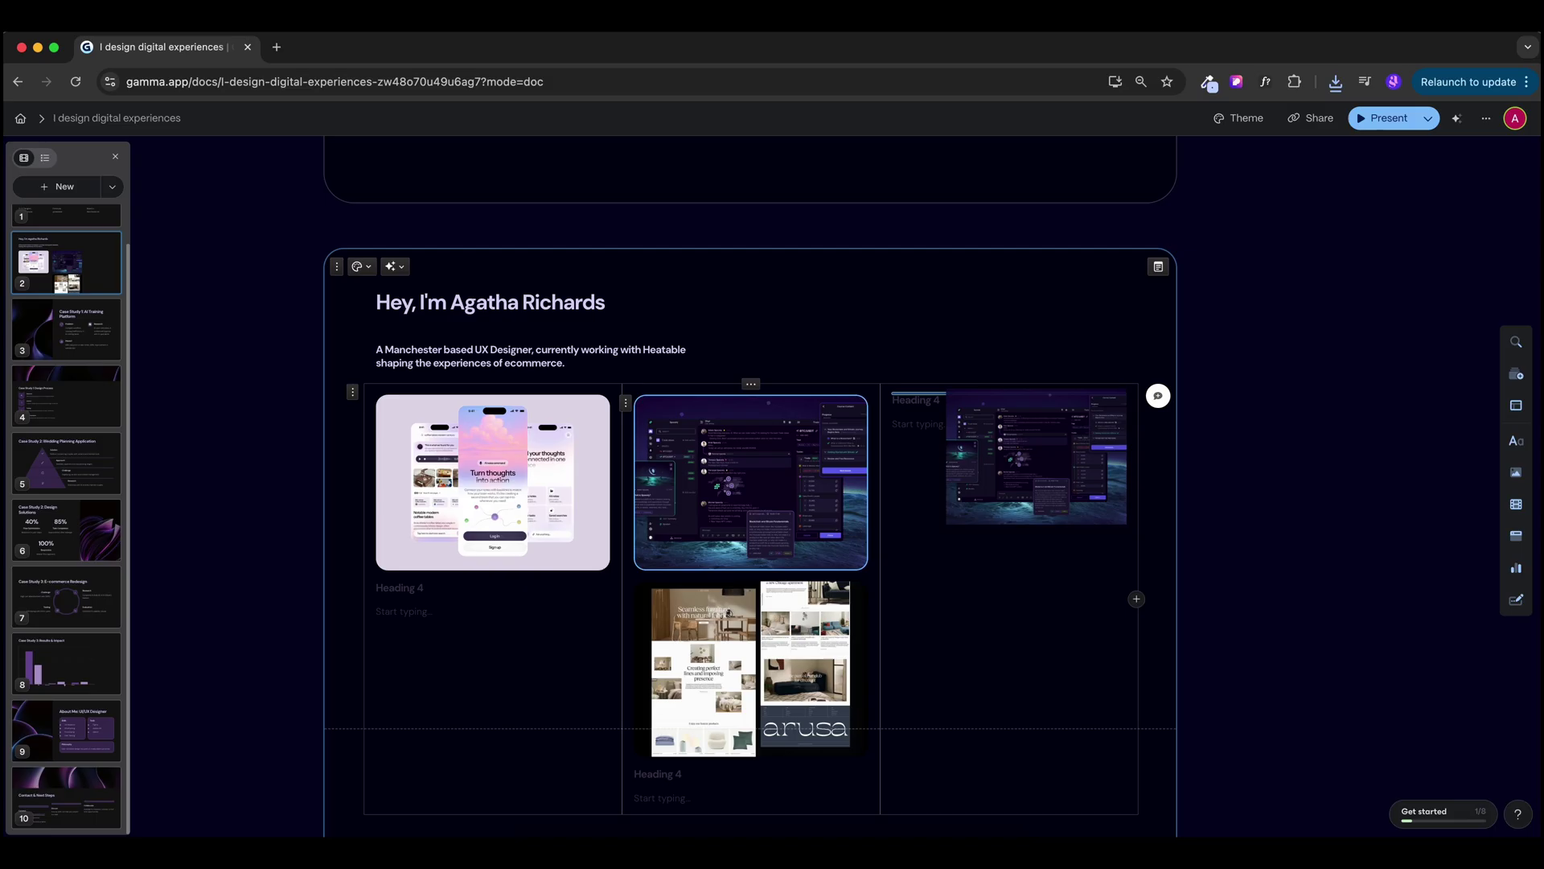
pyautogui.moveTo(1036, 456); pyautogui.dragTo(1010, 402)
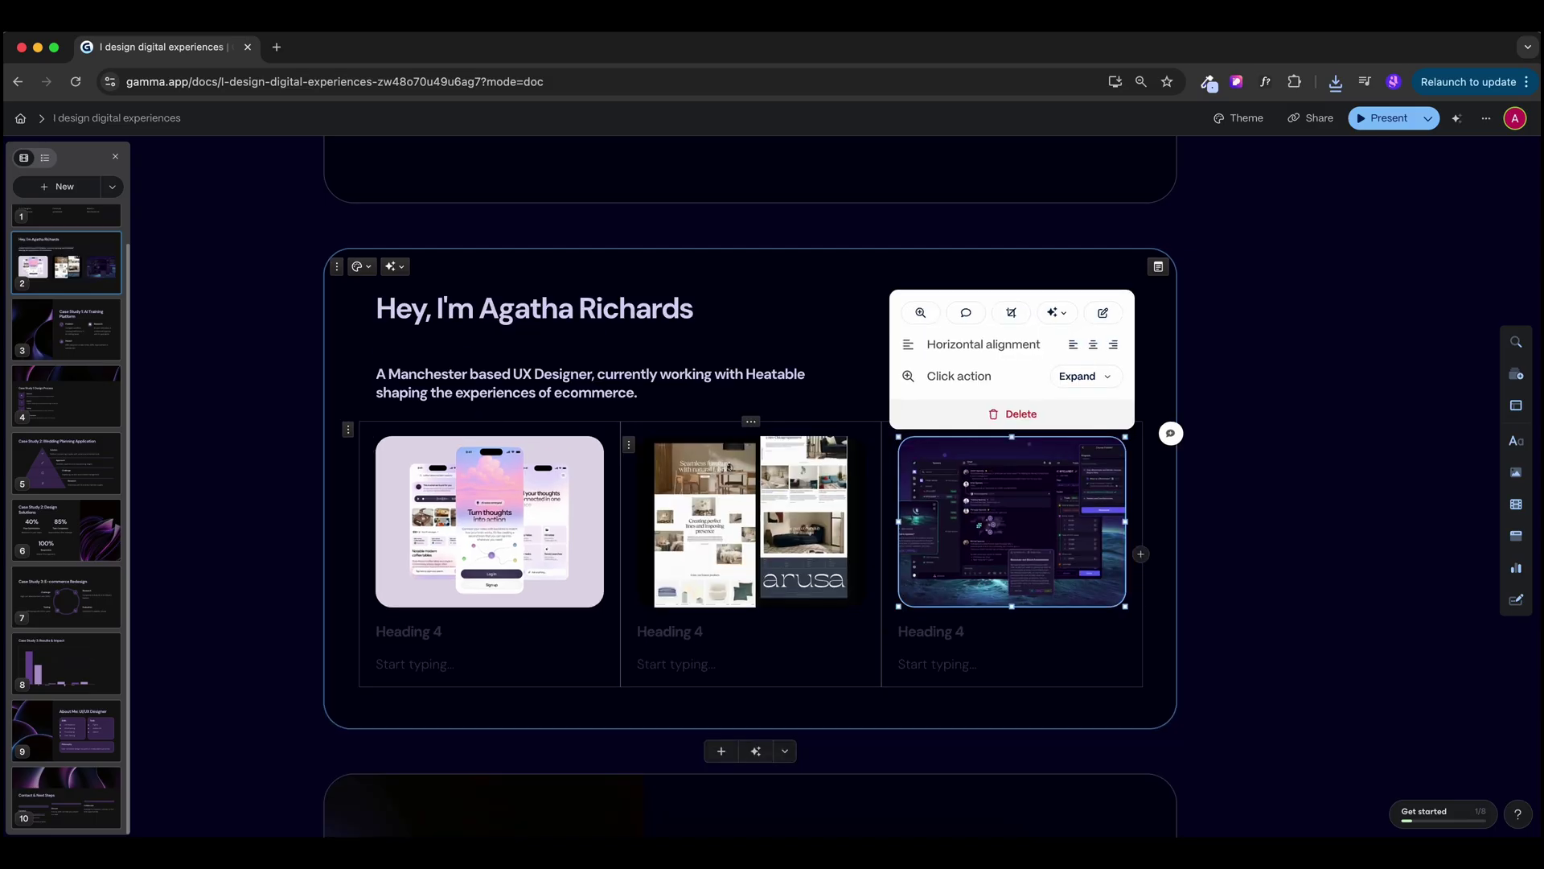
pyautogui.press('Escape')
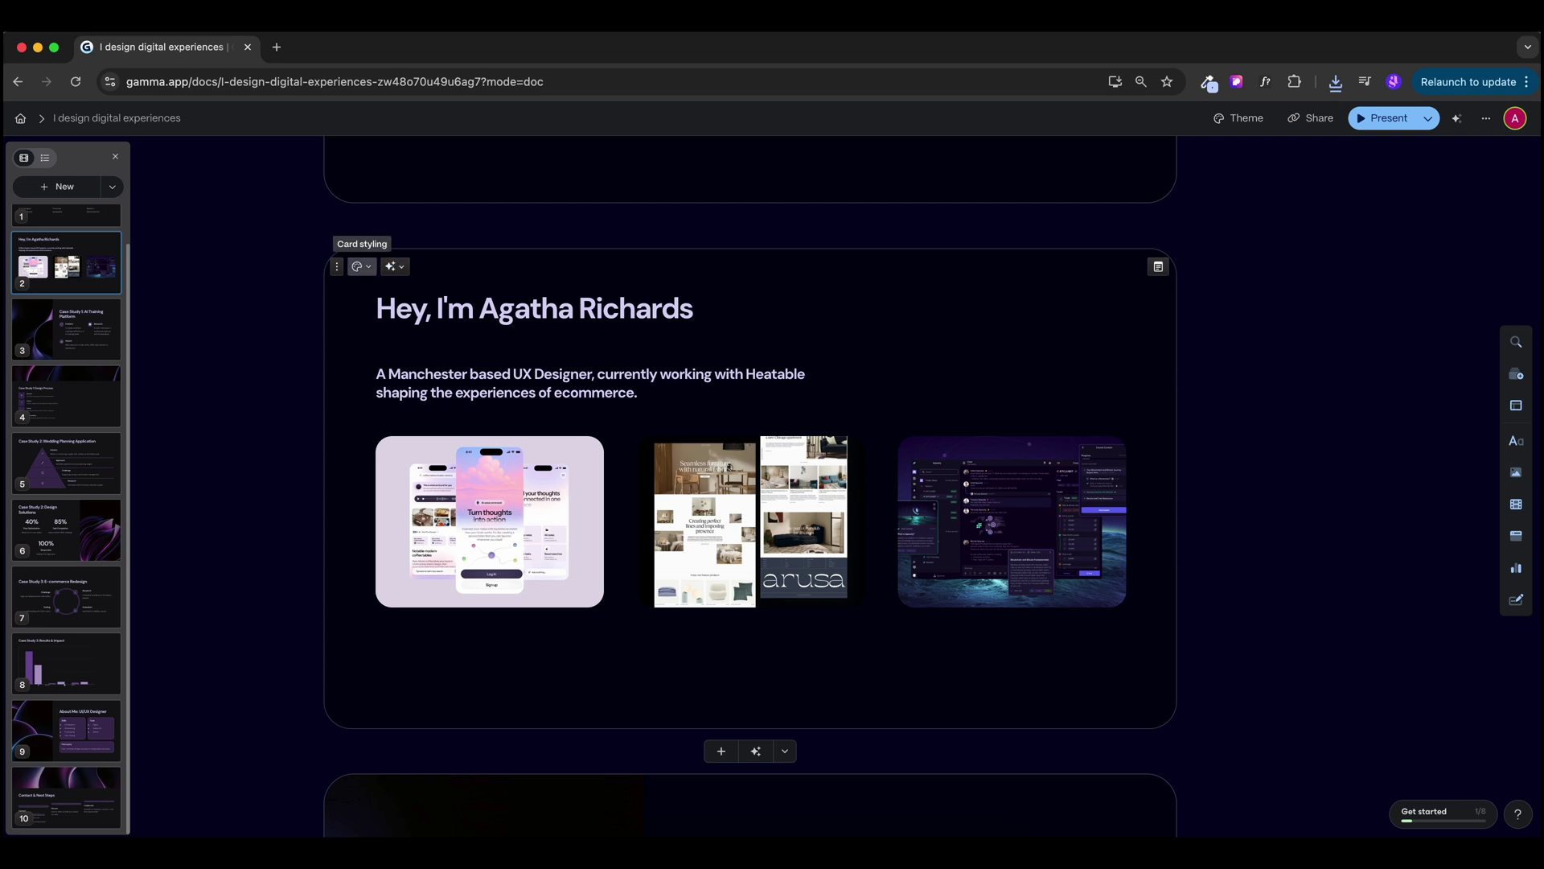
# Set the about card's colour to lavender #DAD8E9.
pyautogui.scroll(2, 632, 477)
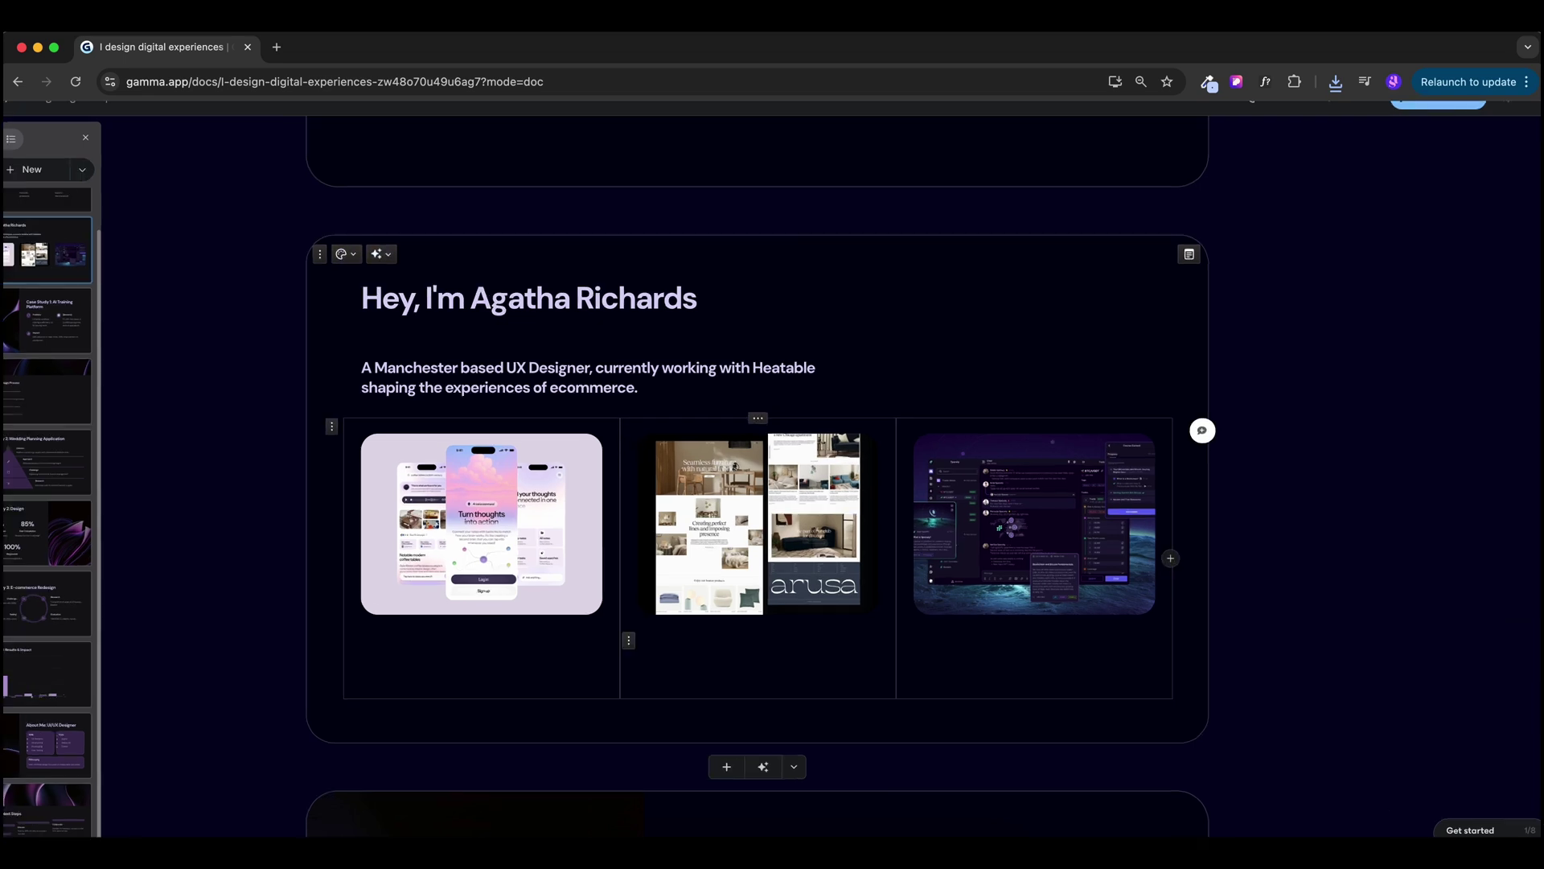
pyautogui.click(341, 253)
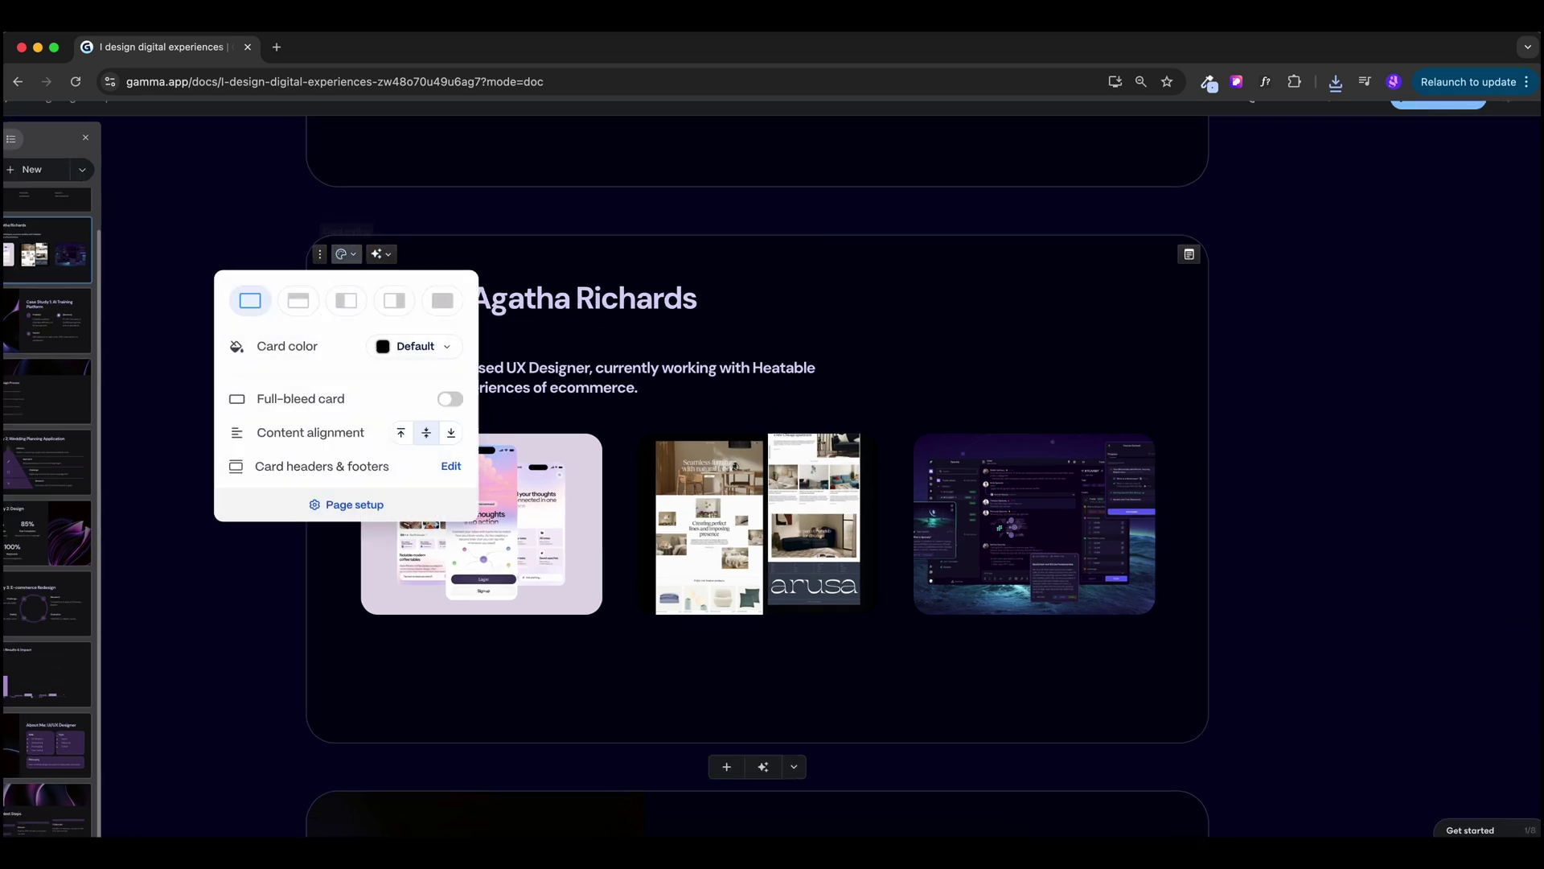
pyautogui.click(433, 284)
pyautogui.click(430, 345)
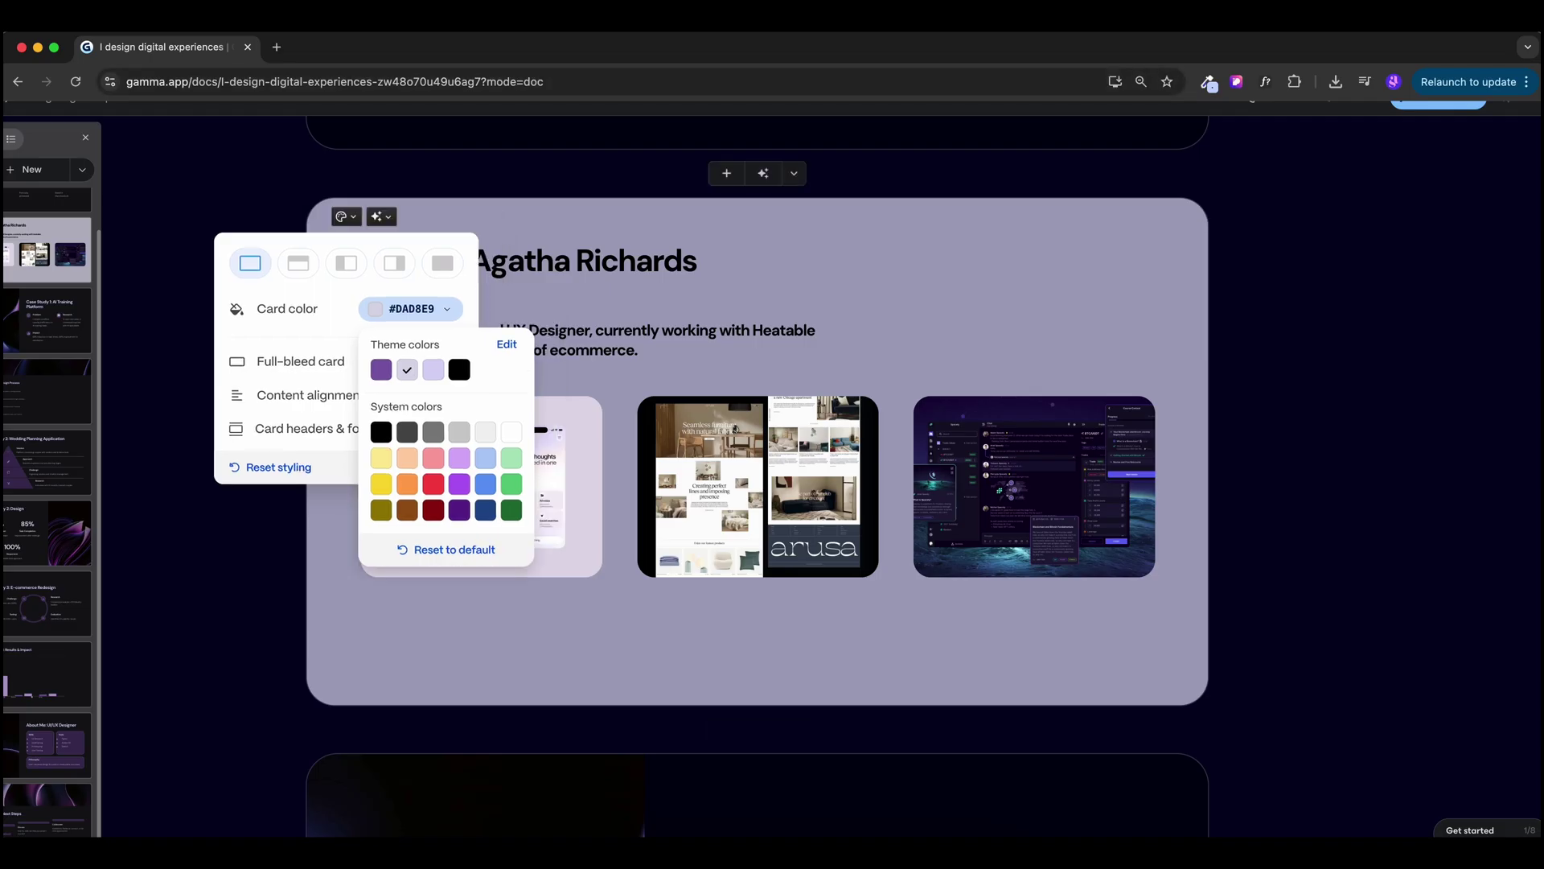
pyautogui.press('Escape')
# Add Flexo, Arusa and Spacely titles with one-line descriptions under the images.
pyautogui.click(914, 602)
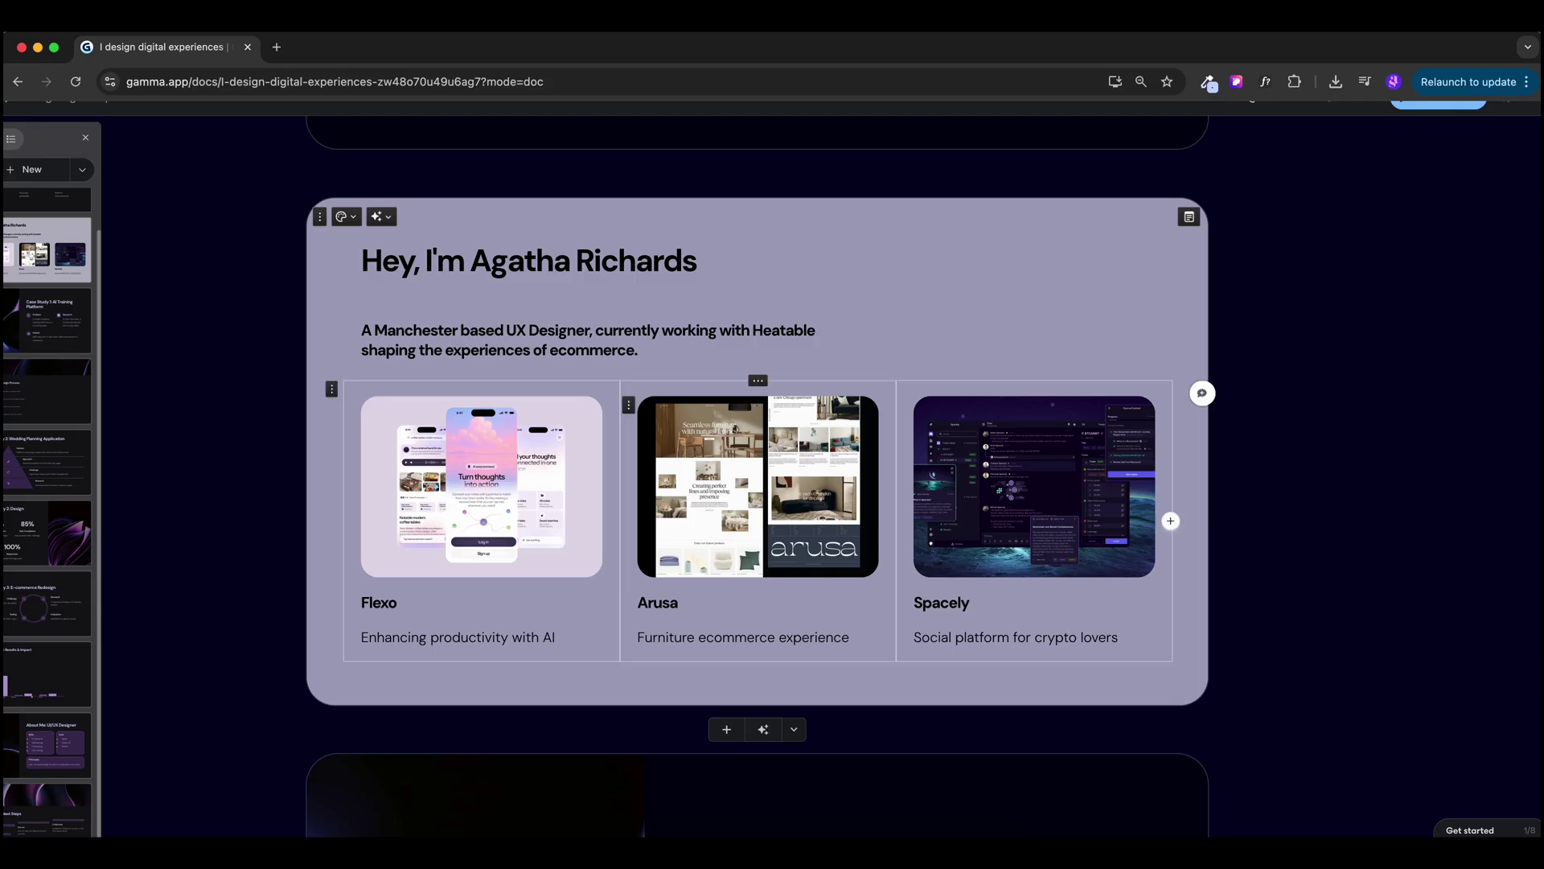
pyautogui.scroll(-4, 756, 474)
pyautogui.scroll(2, 756, 474)
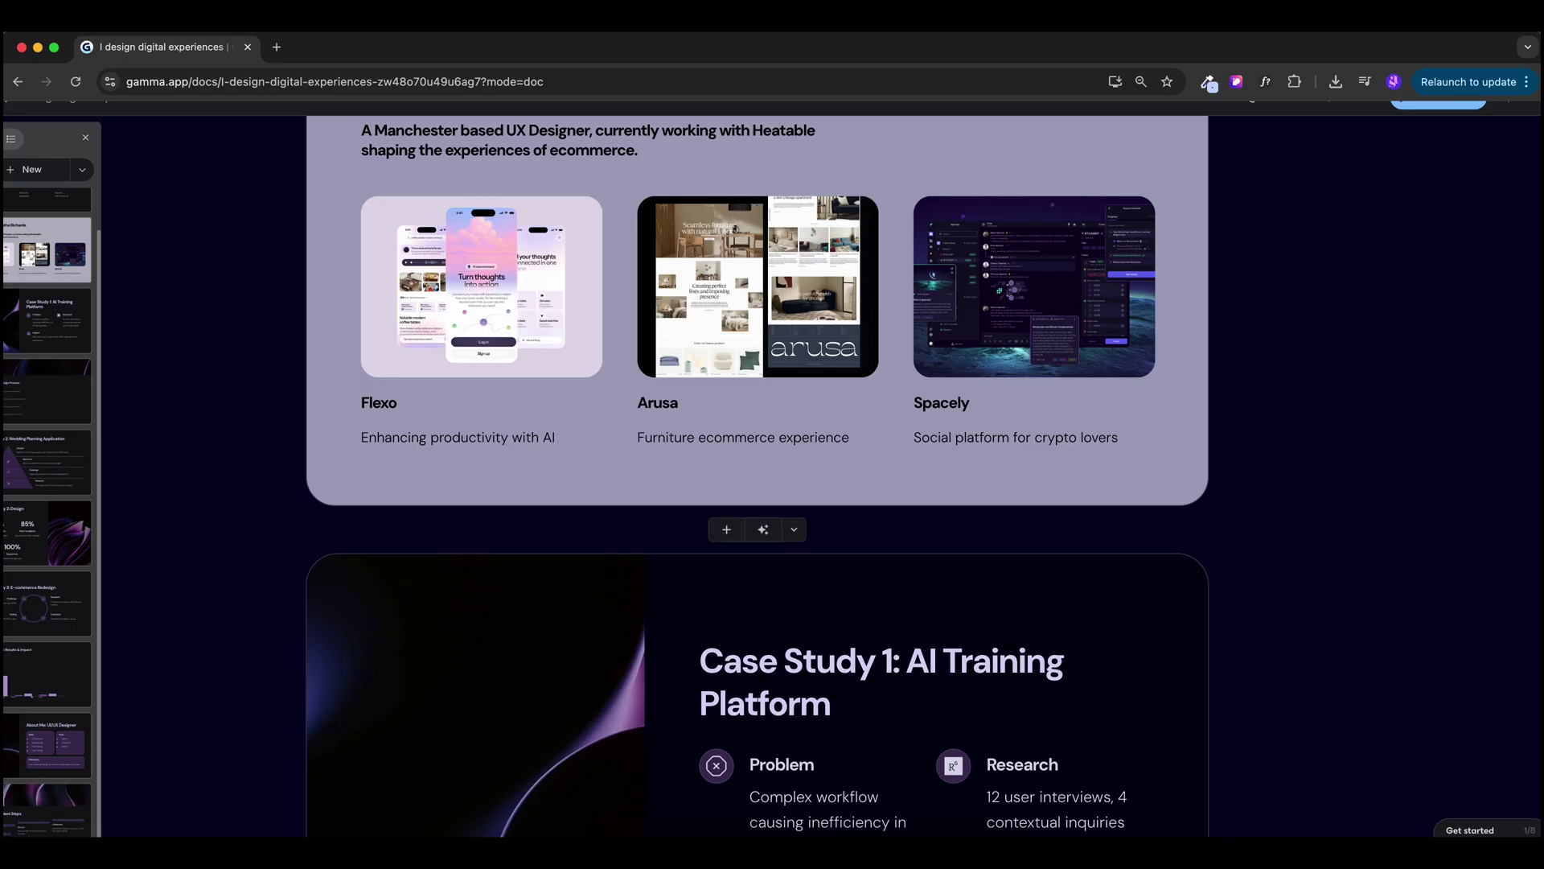
# Begin editing the Flexio case study card and select its right-side image for replacement.
pyautogui.scroll(-6, 756, 475)
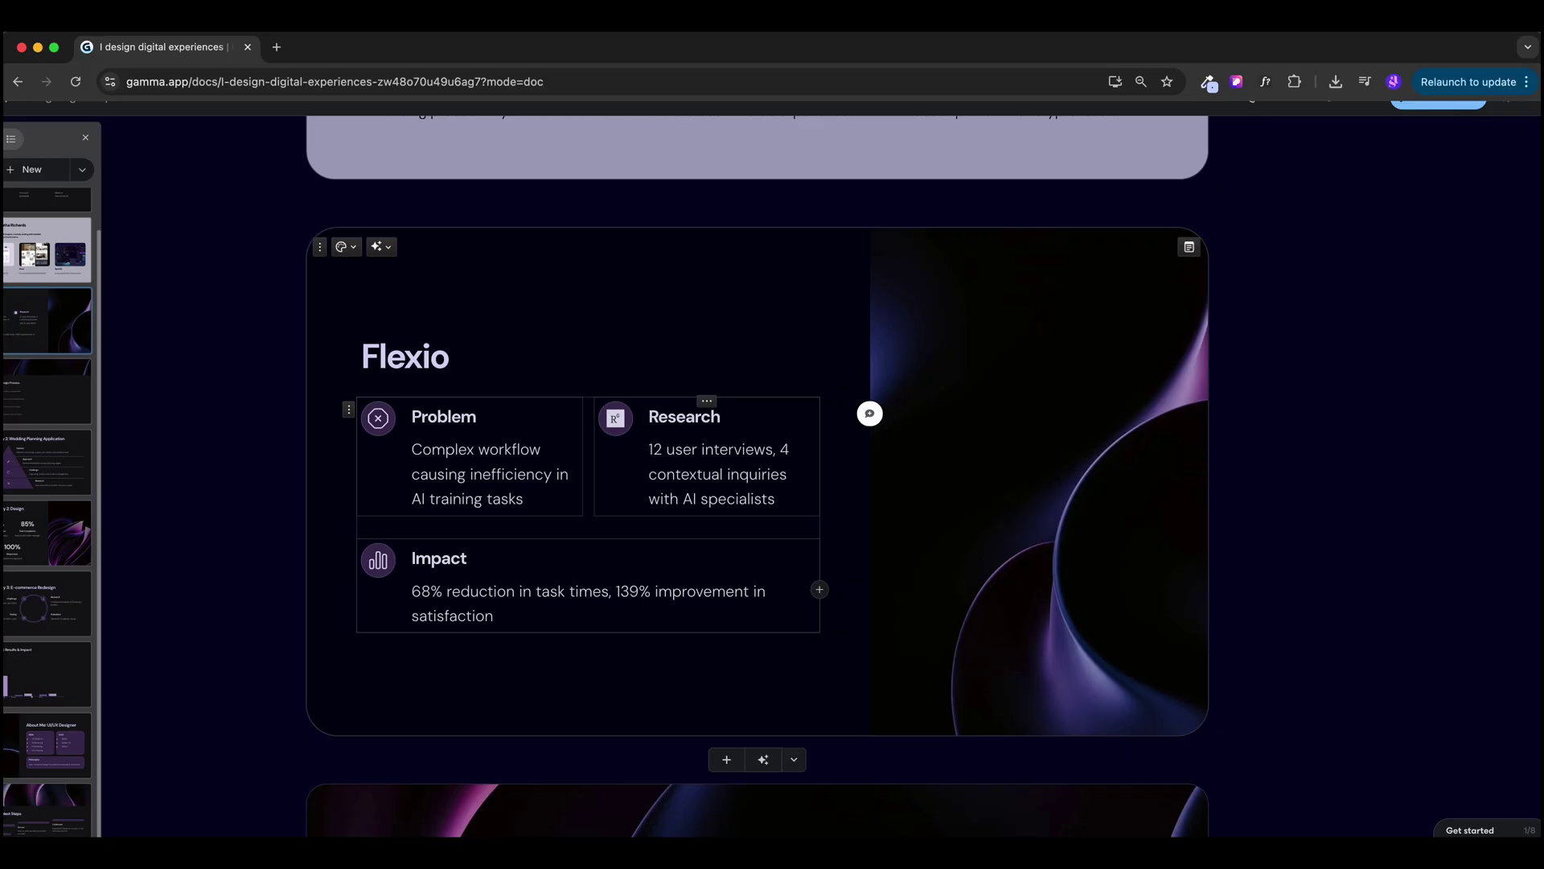
pyautogui.click(361, 632)
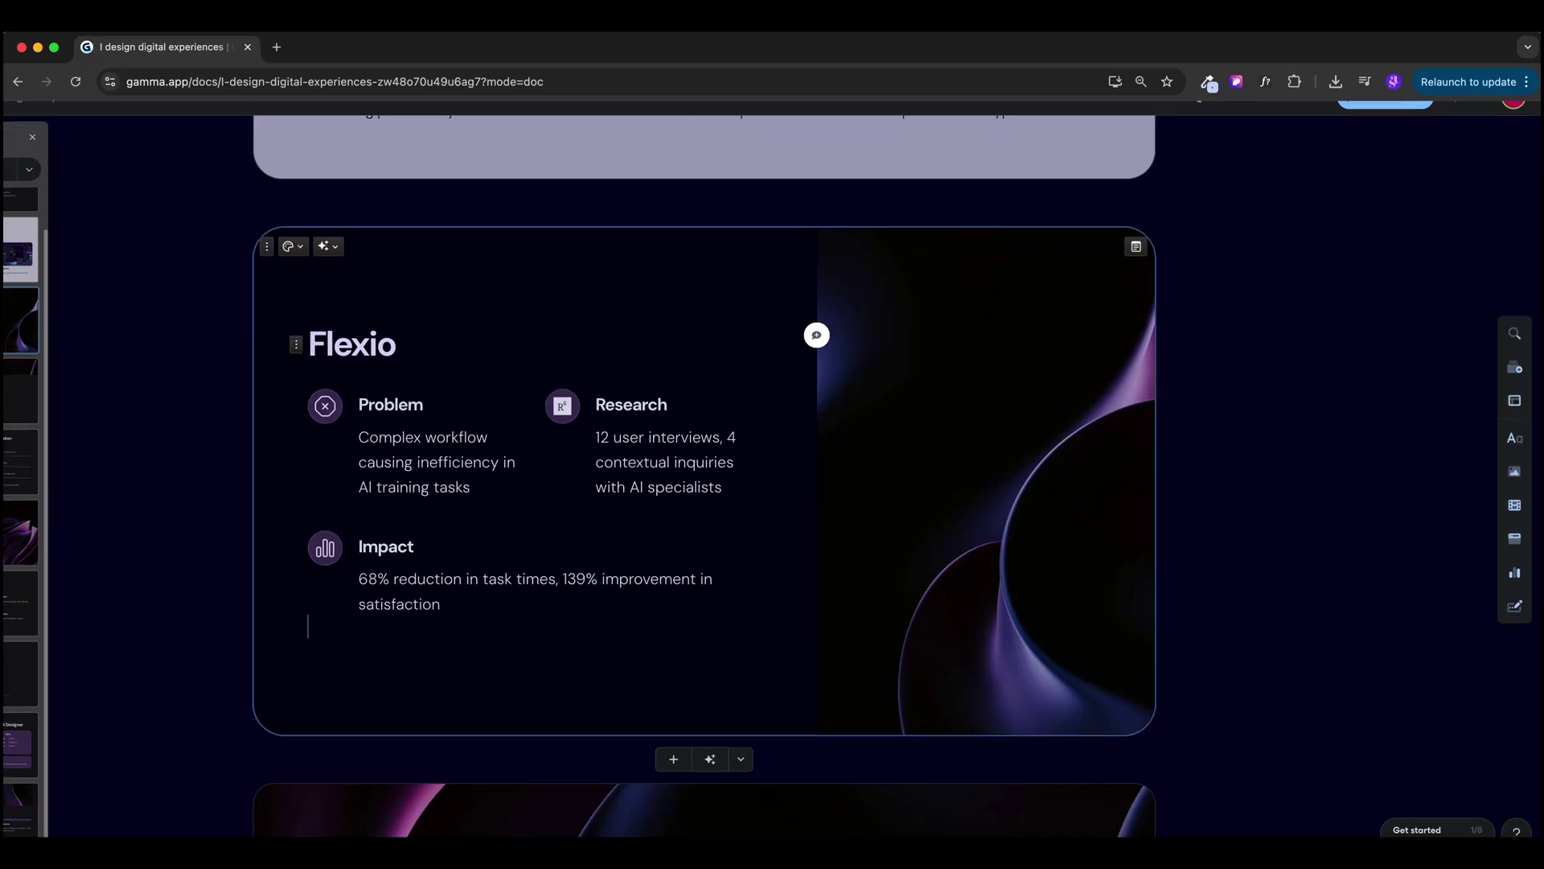
pyautogui.click(1097, 231)
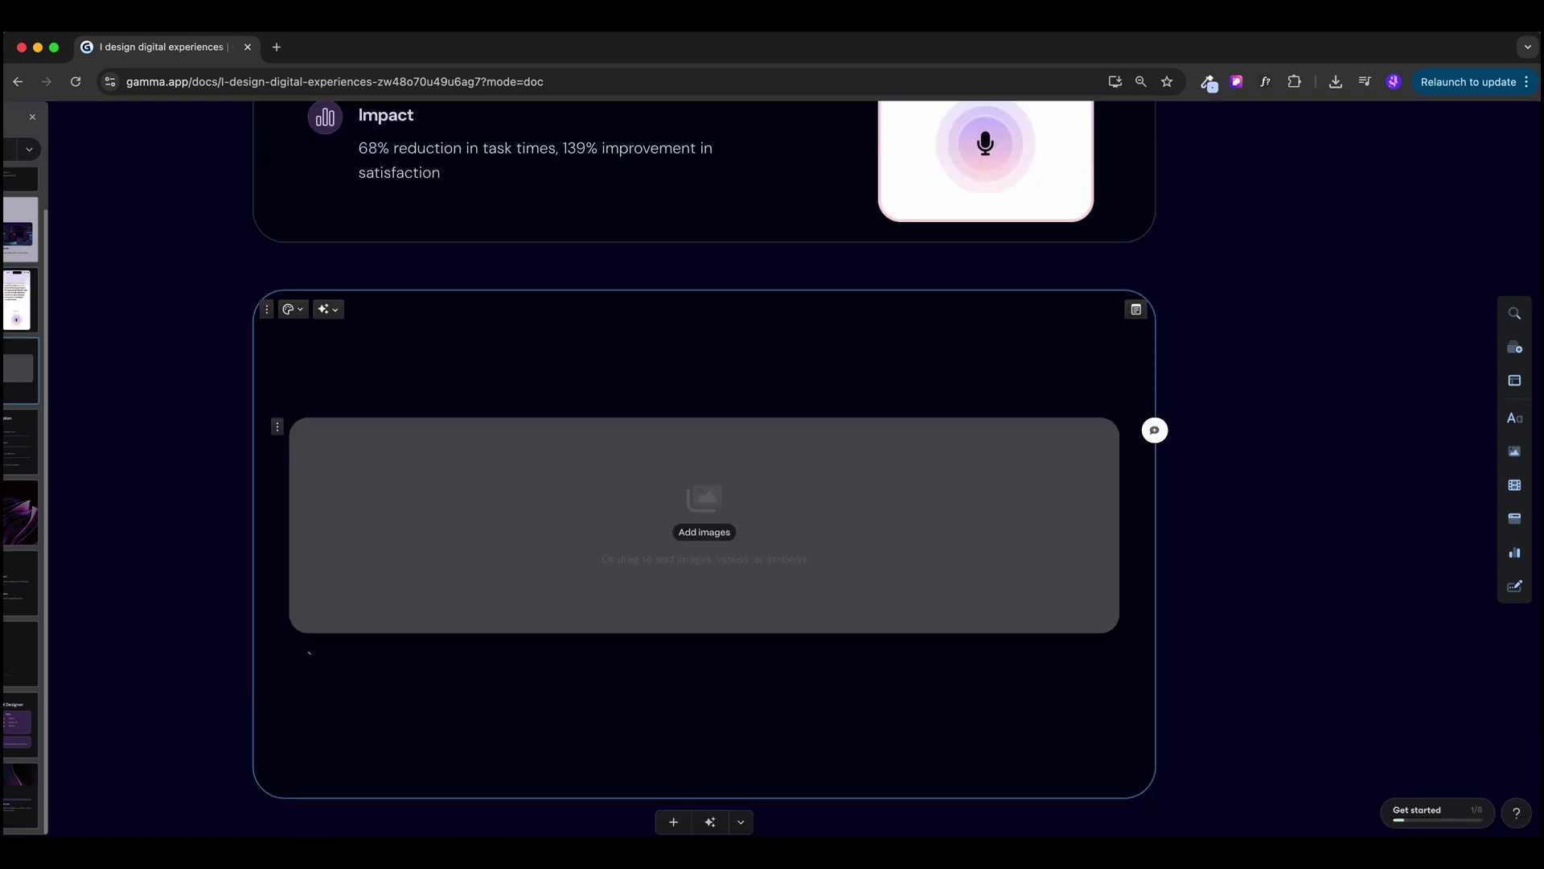
pyautogui.click(310, 655)
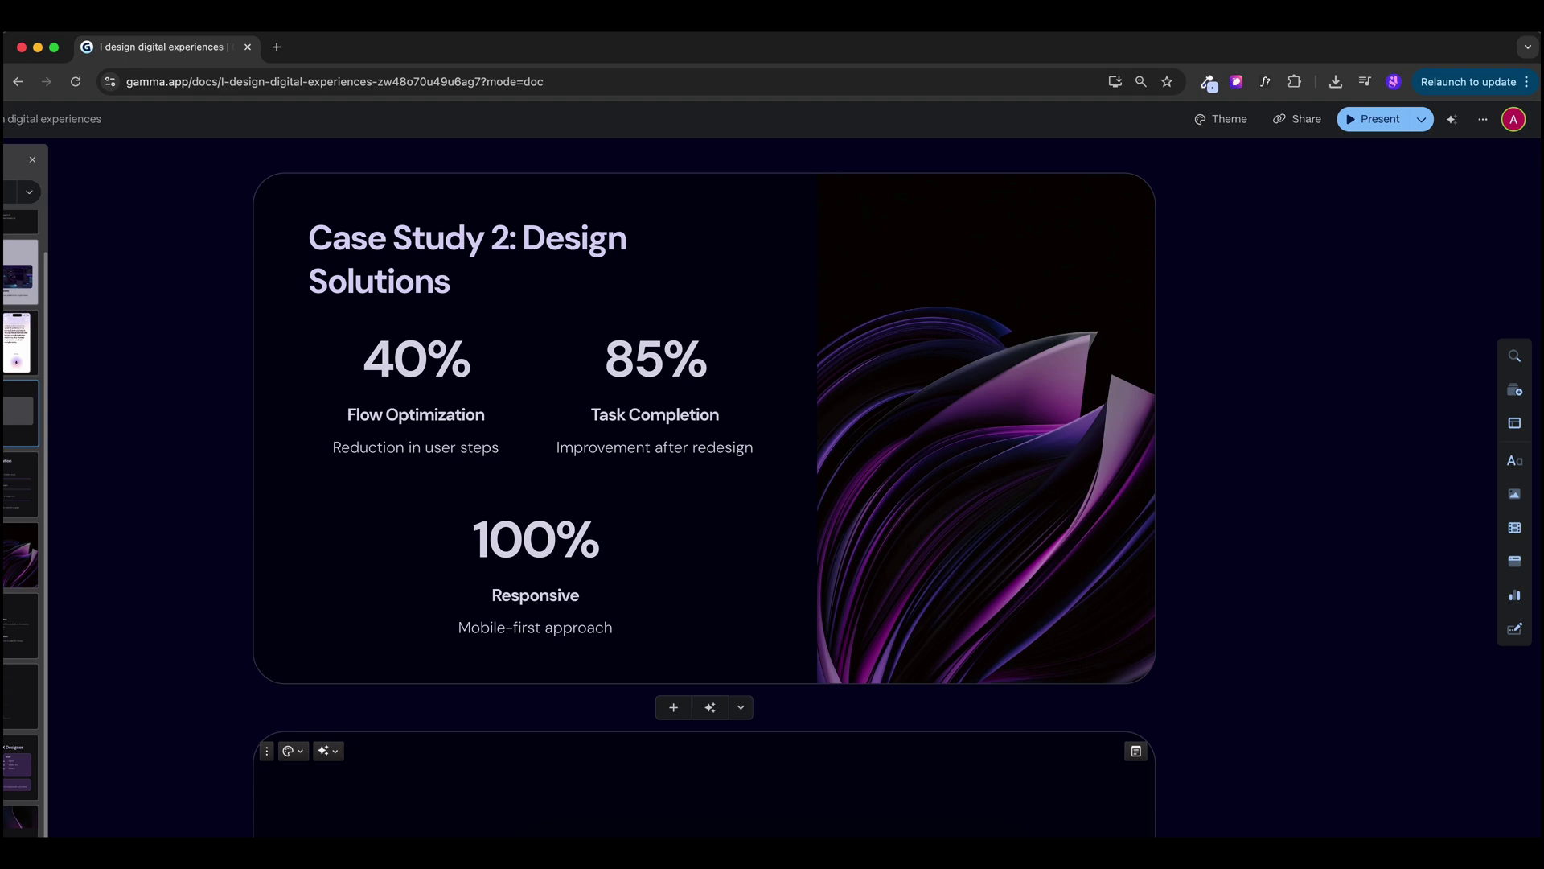
# Preview the deck in Present mode, then return to the editor.
pyautogui.scroll(-10, 596, 469)
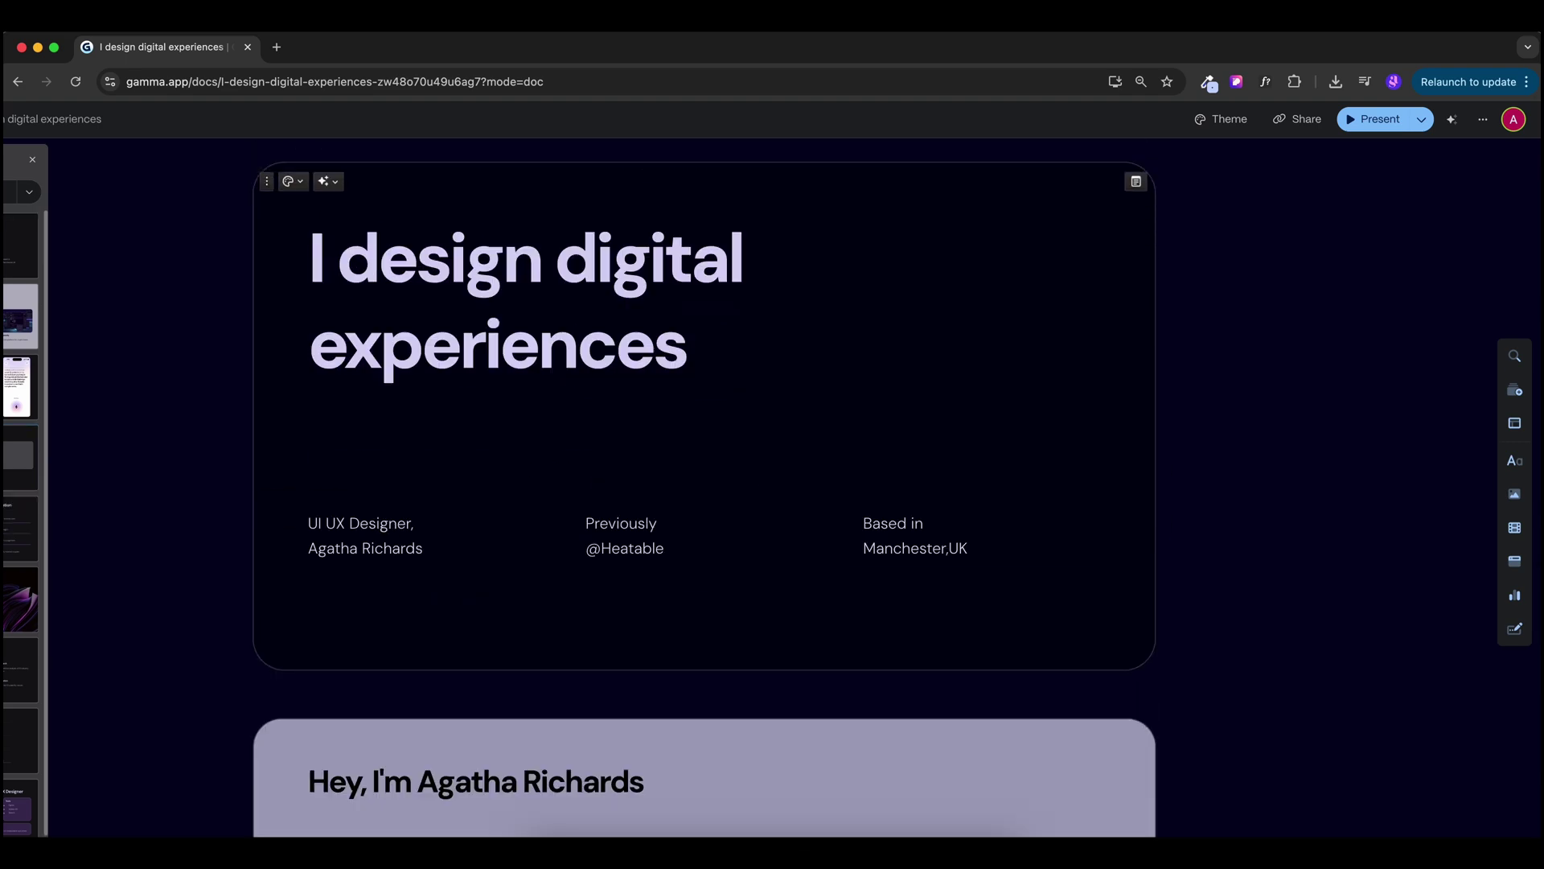
pyautogui.click(1380, 119)
pyautogui.click(1383, 119)
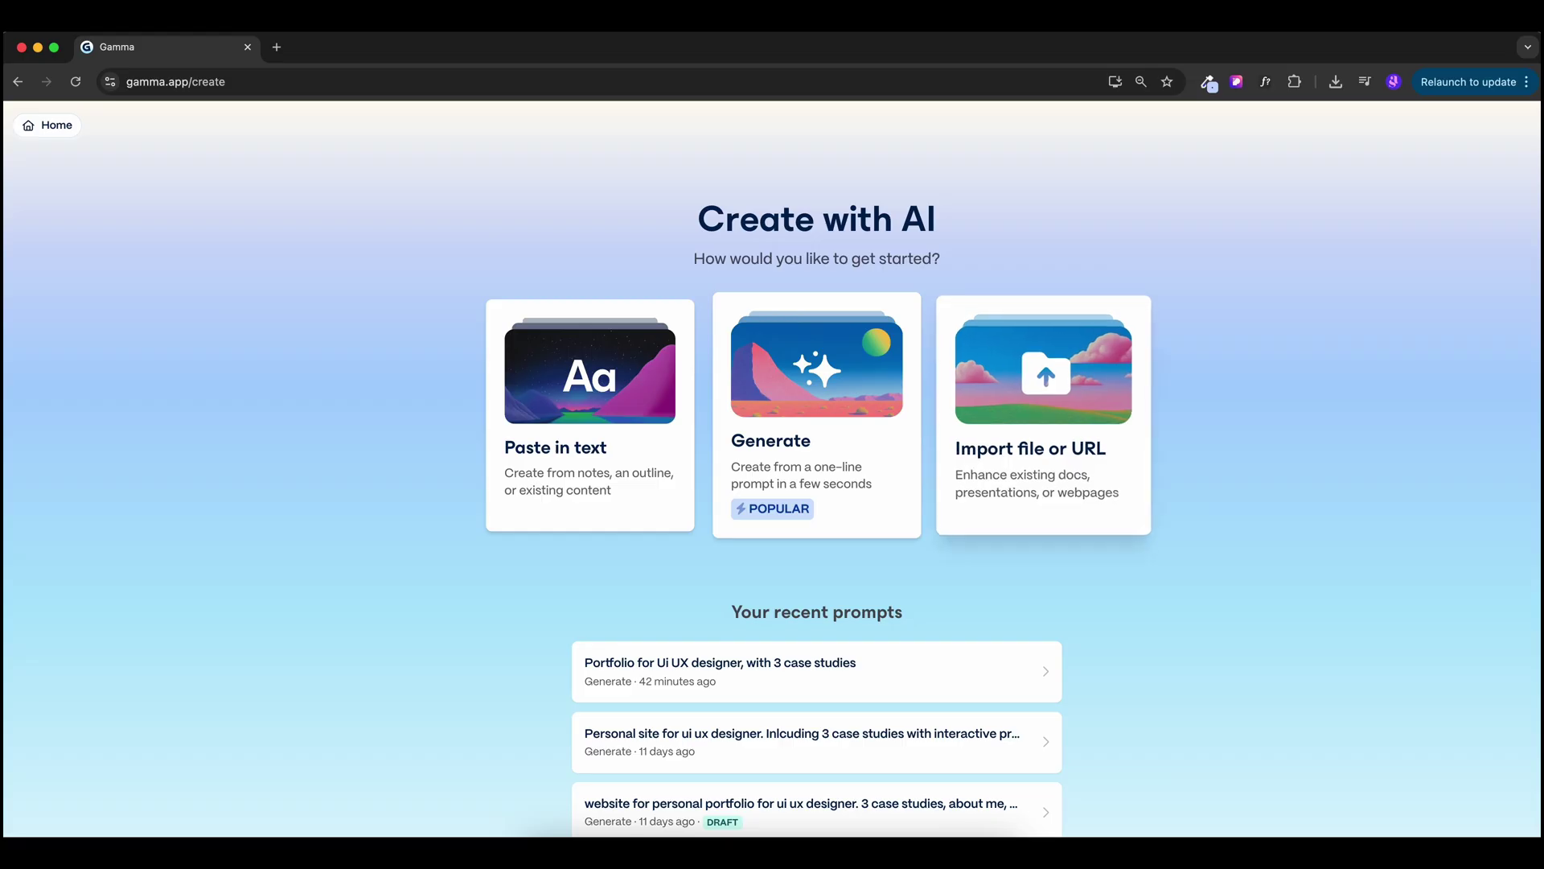
# Import the portfolio website from its pasted URL, producing Magaloop Checkout and Spacely UI/UX Design cards.
pyautogui.click(1043, 414)
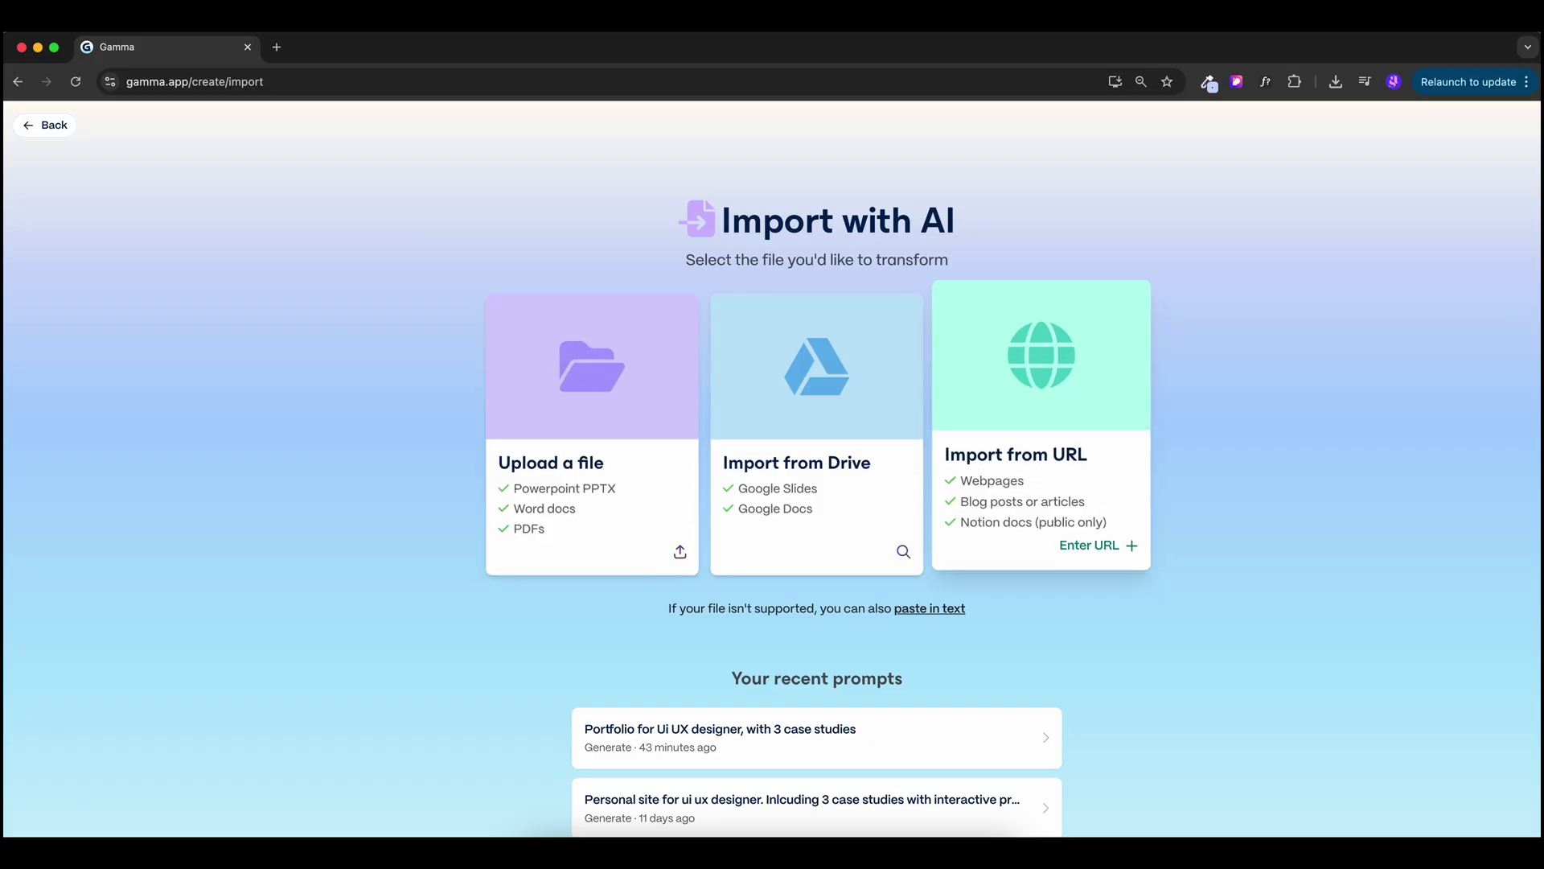
pyautogui.click(1094, 547)
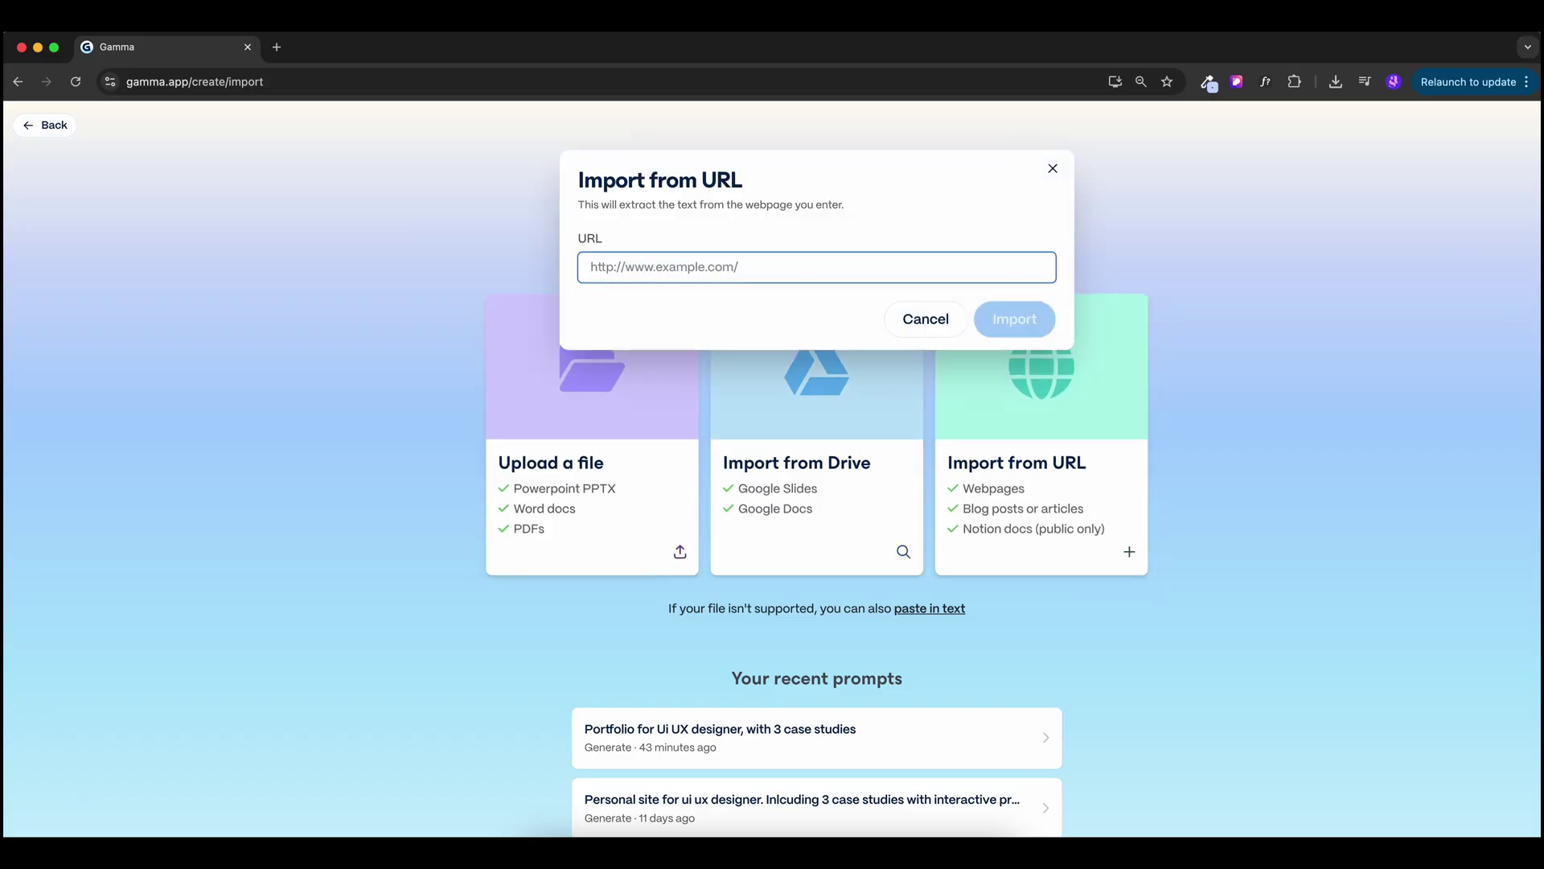
pyautogui.write('https://agathasakowicz.webflow.io/')
pyautogui.press('Return')
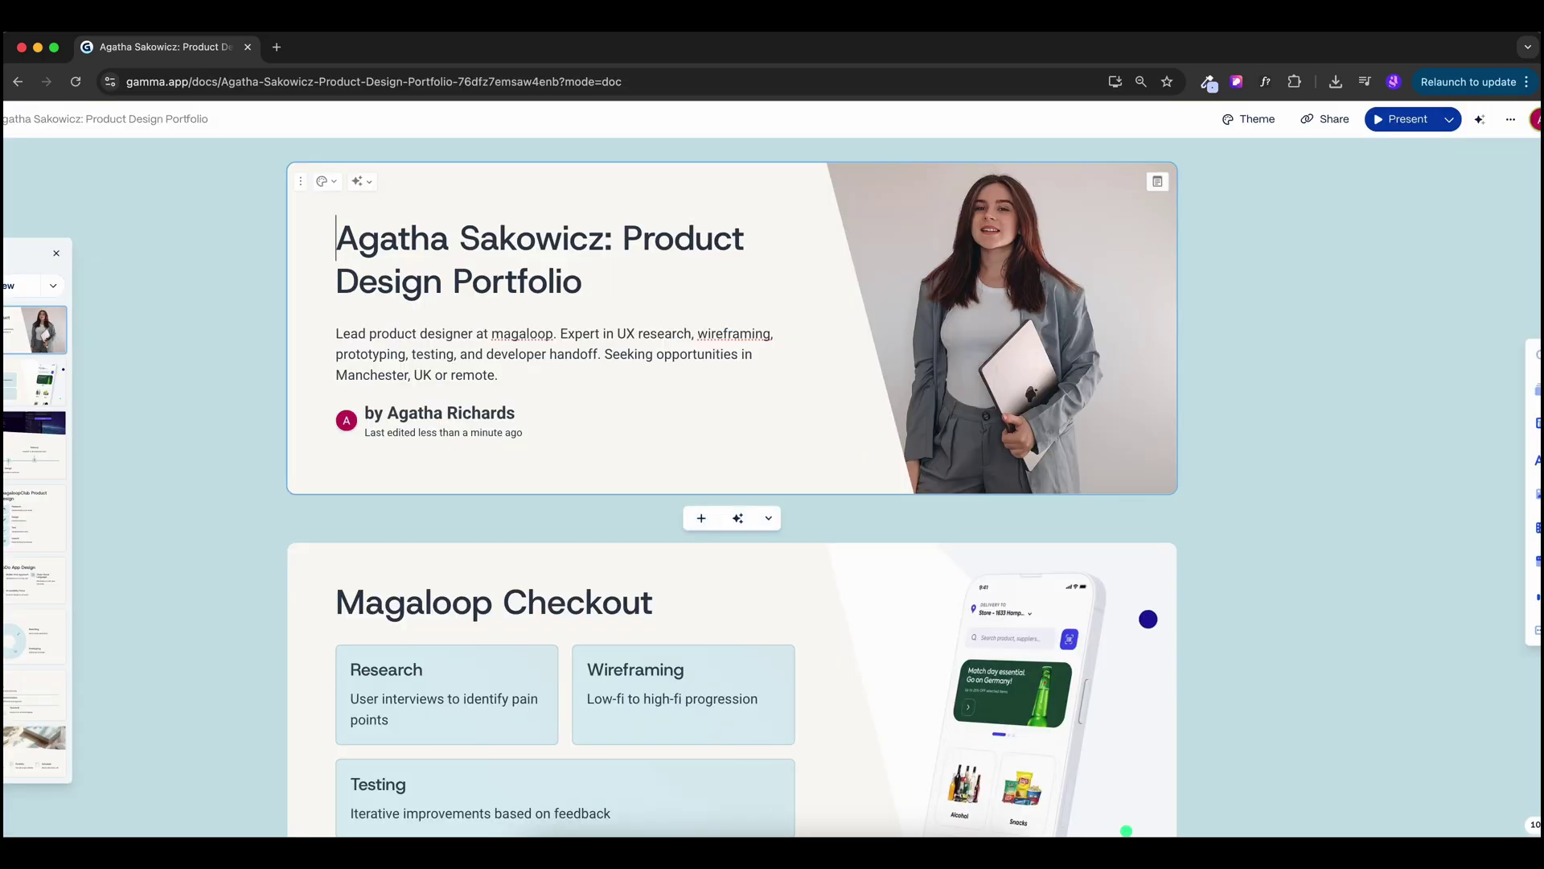
pyautogui.scroll(-3, 731, 488)
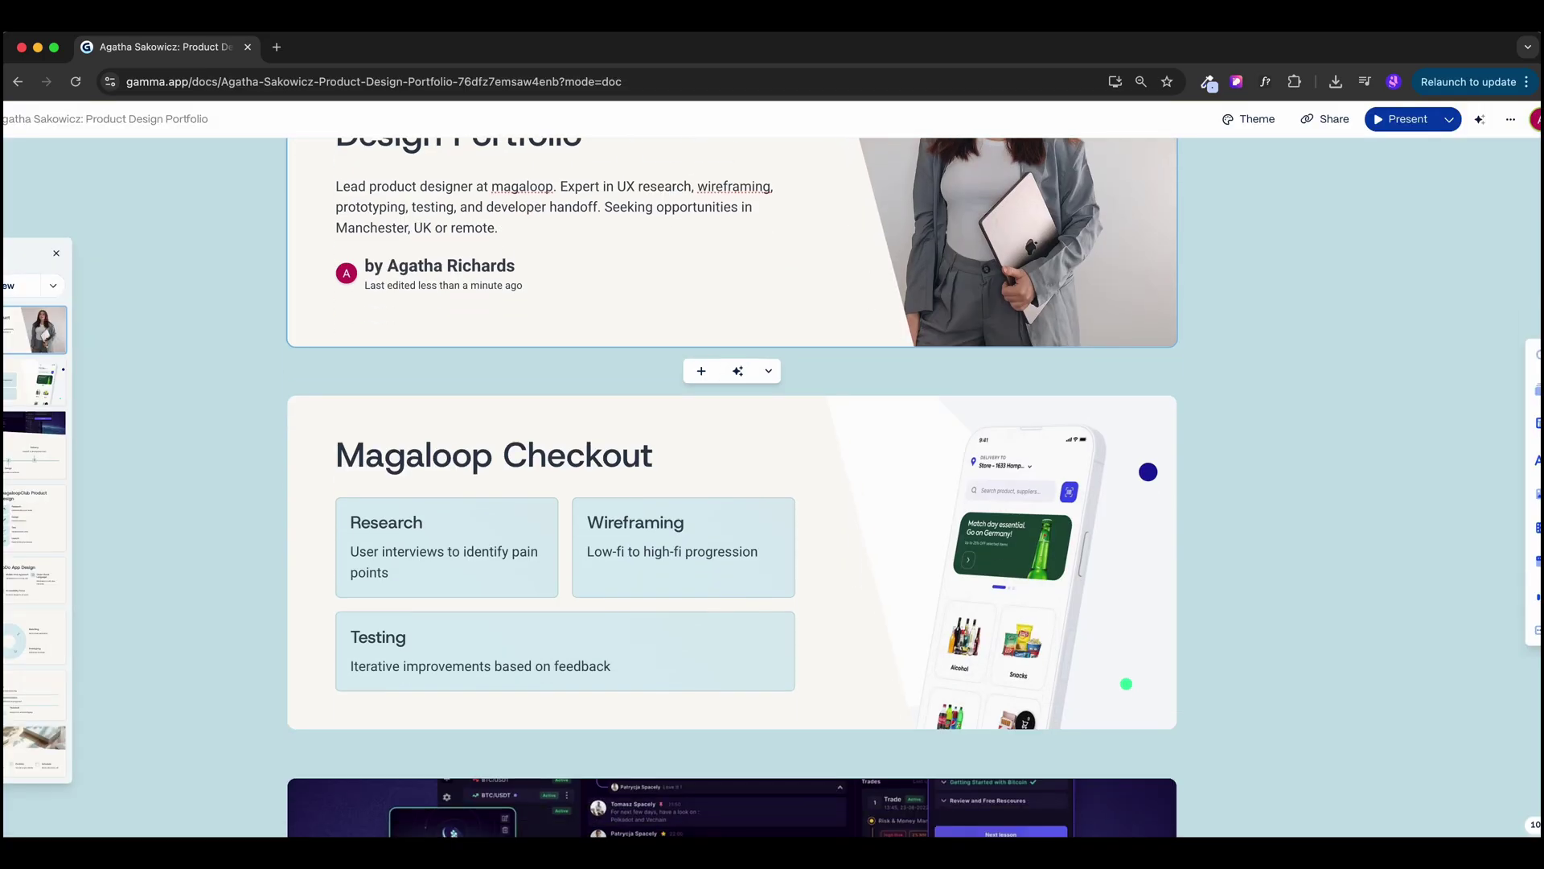
pyautogui.scroll(-5, 732, 488)
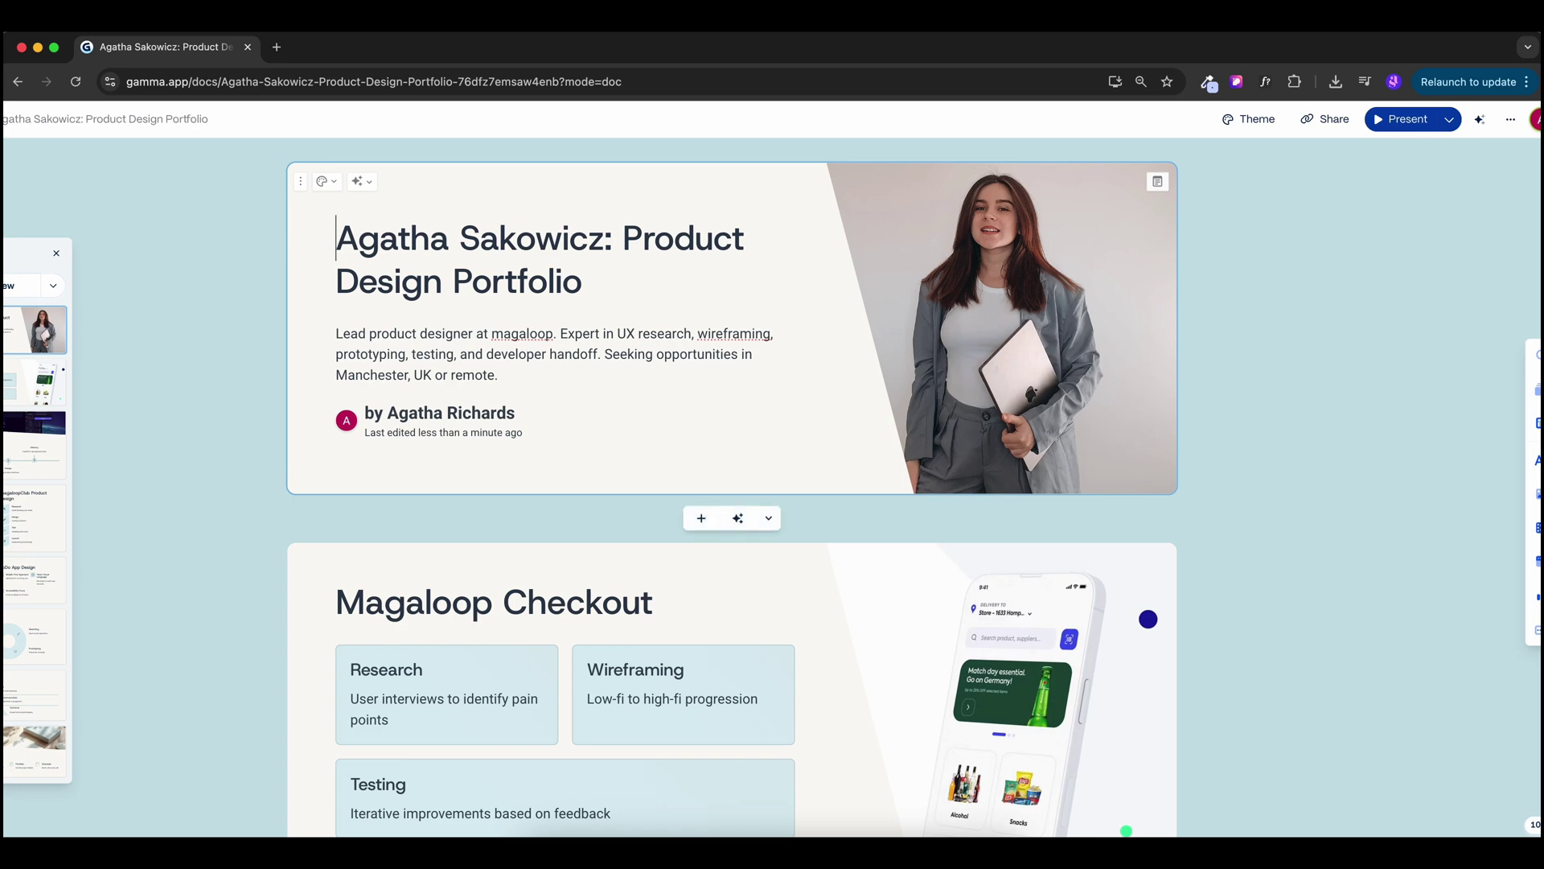
pyautogui.scroll(-5, 732, 488)
pyautogui.scroll(-3, 732, 488)
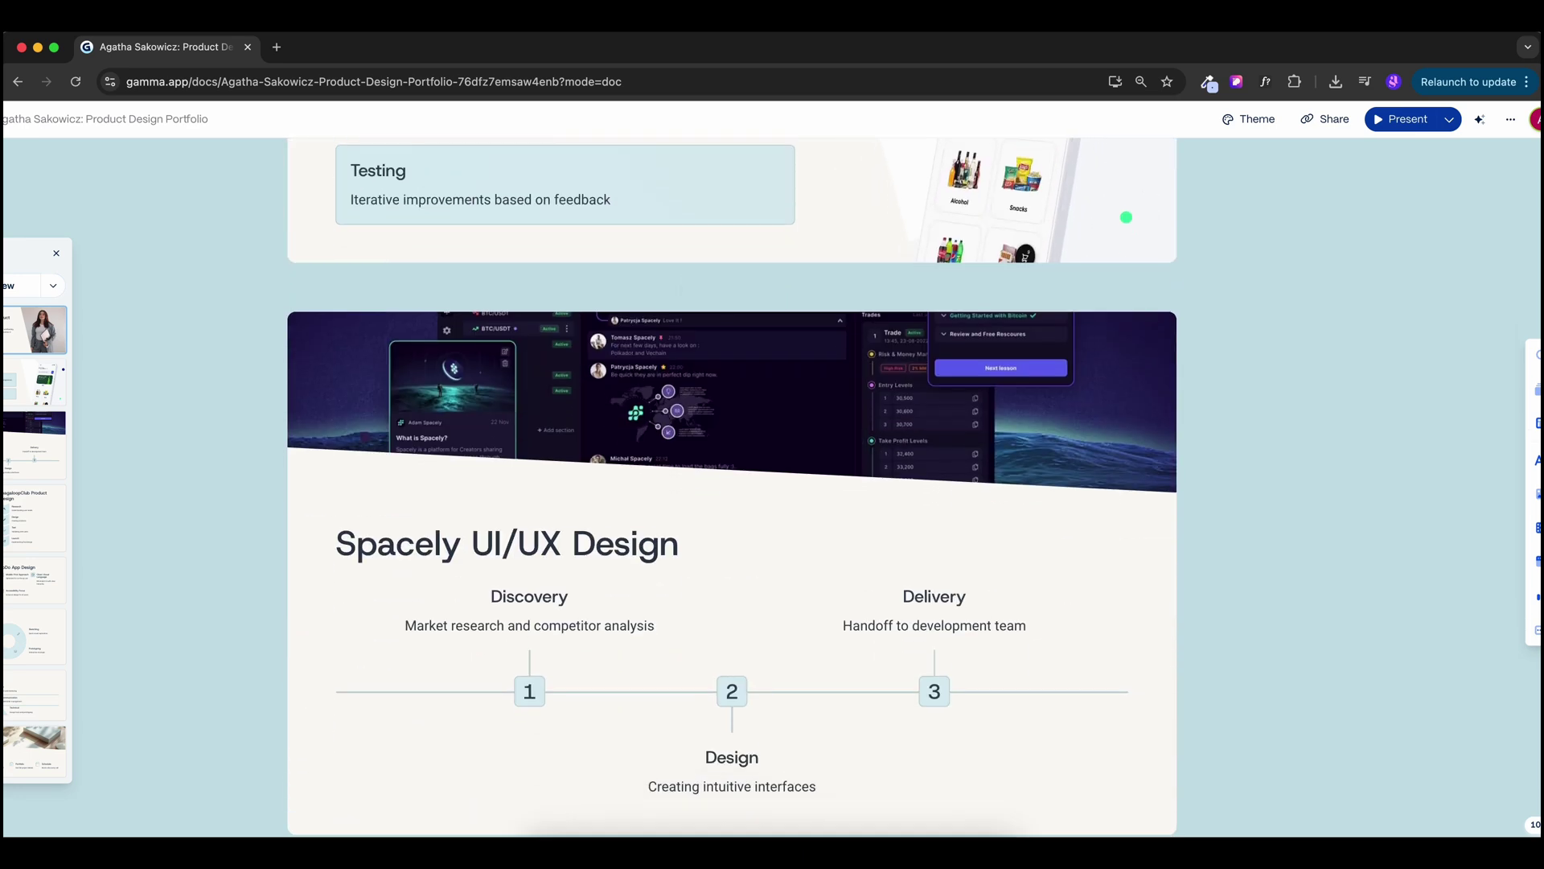